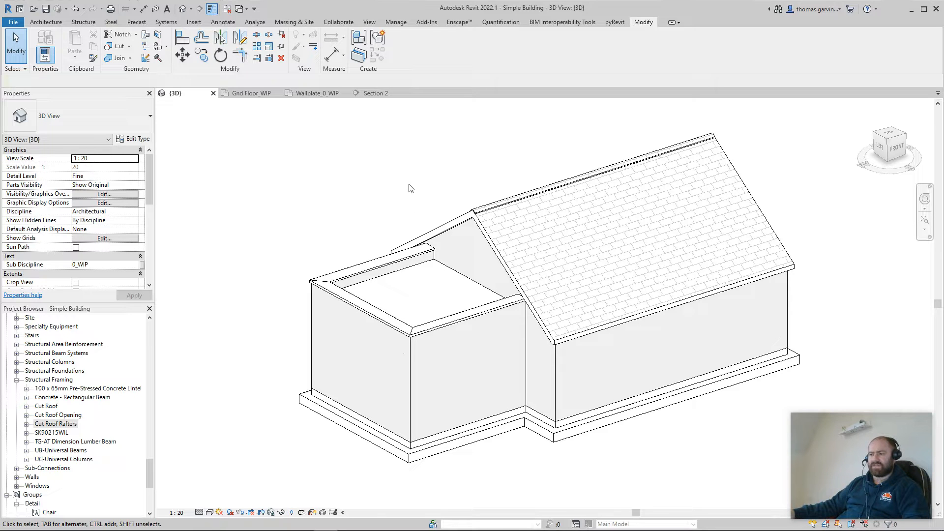
Examine the layer structure of the flat roof's type, including the variable softwood layer, leaving it as is.
{"action": "middle_click_drag", "start_coordinate": [592, 429], "coordinate": [564, 430]}
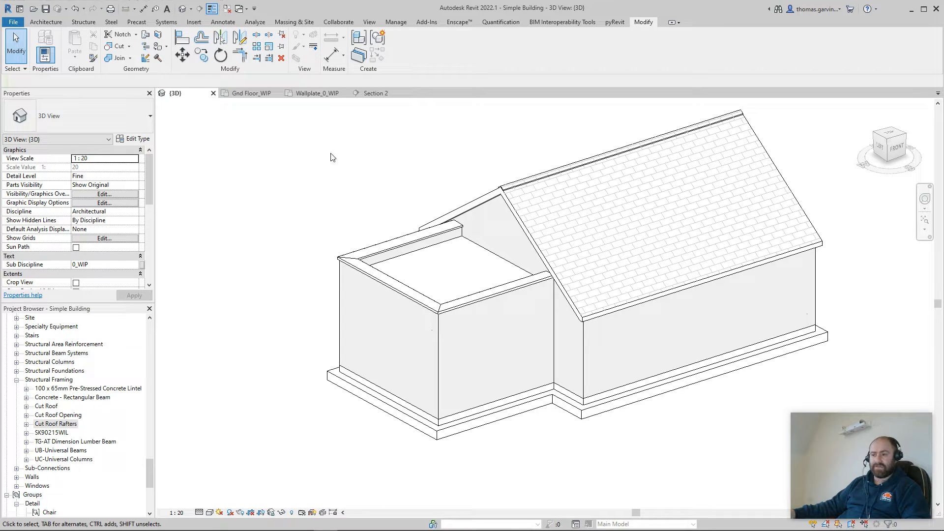
{"action": "left_click", "coordinate": [83, 22]}
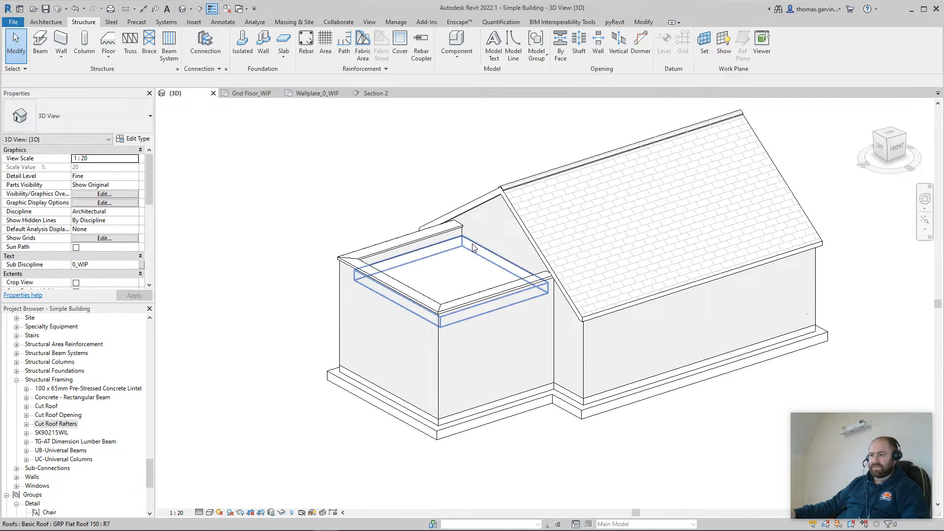
{"action": "left_click", "coordinate": [466, 390]}
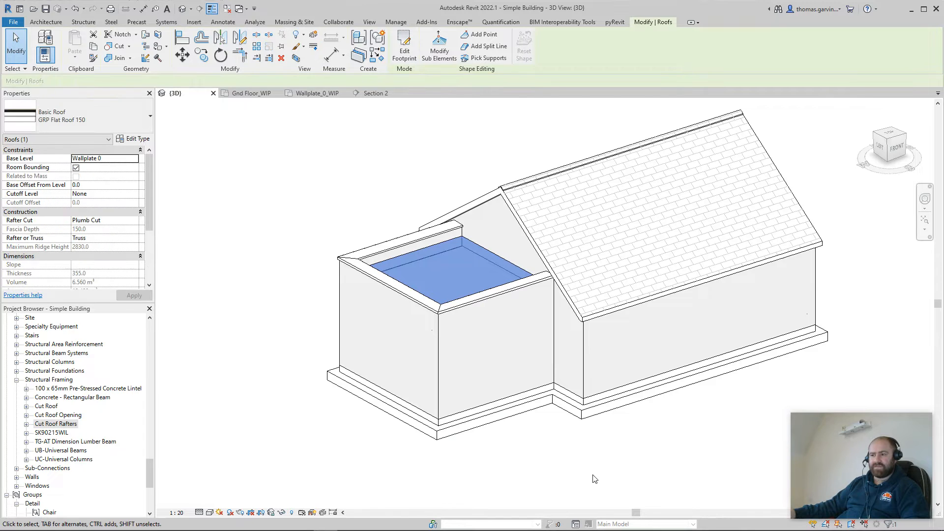
{"action": "left_click", "coordinate": [137, 140]}
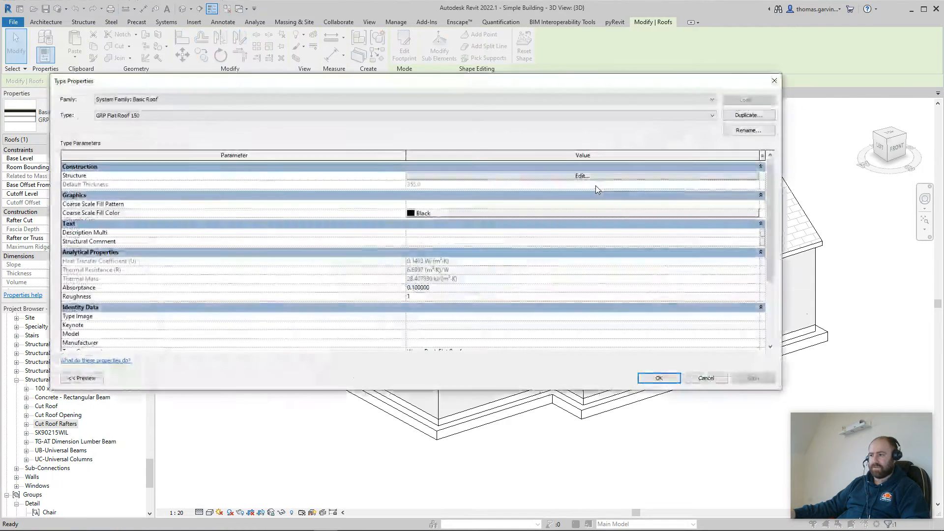
{"action": "left_click", "coordinate": [585, 178]}
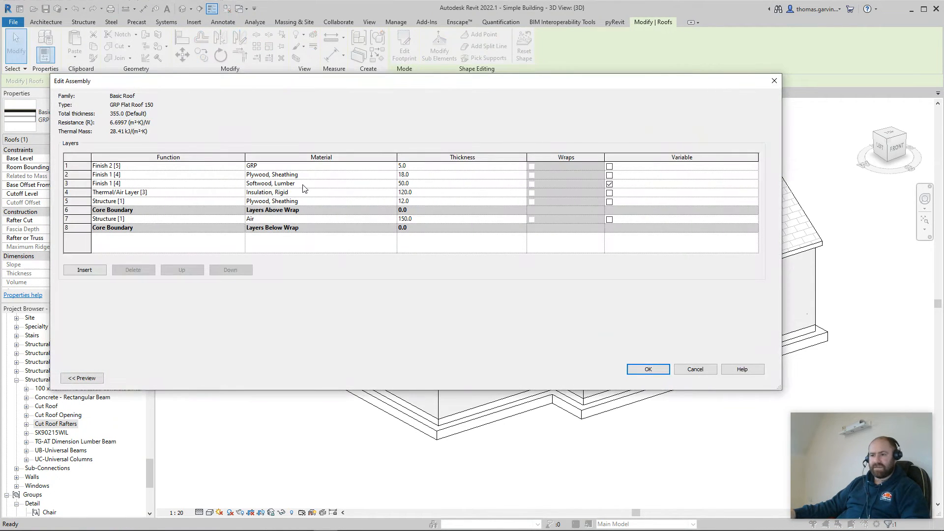
{"action": "left_click", "coordinate": [303, 185]}
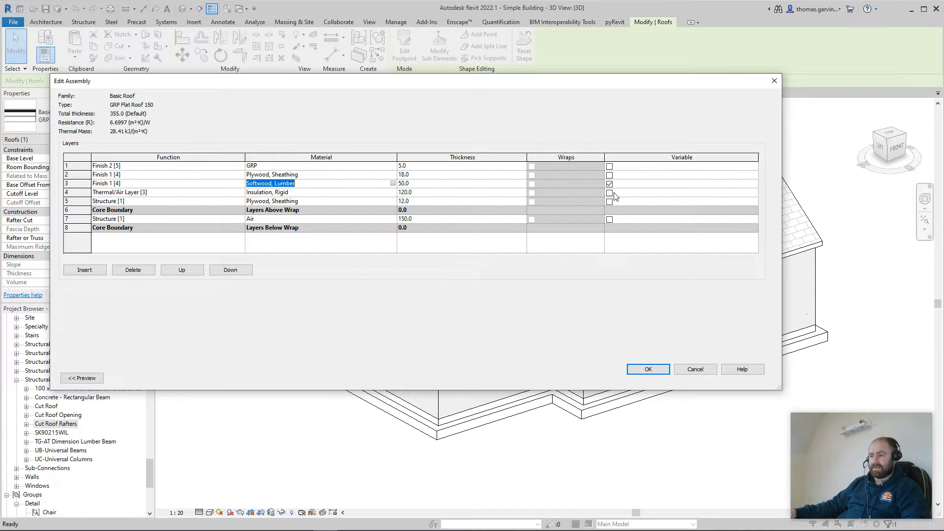
{"action": "left_click", "coordinate": [649, 369]}
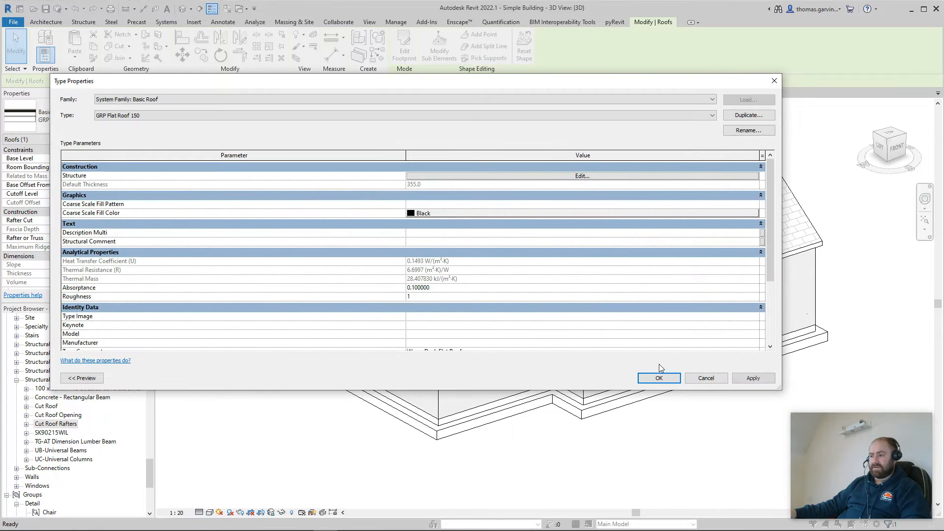
{"action": "left_click", "coordinate": [659, 377]}
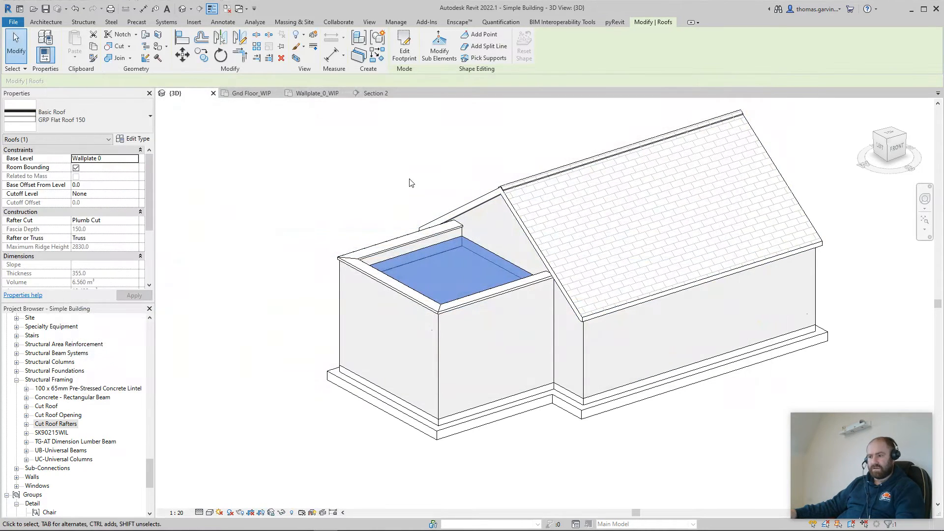
{"action": "left_click", "coordinate": [352, 180]}
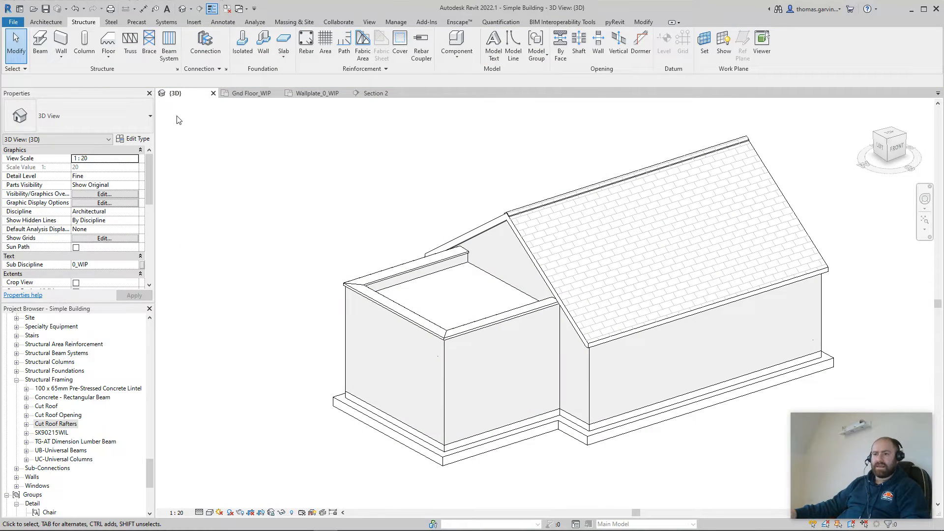
Create a new family from the Metric Generic Model line based template.
{"action": "left_click", "coordinate": [11, 23]}
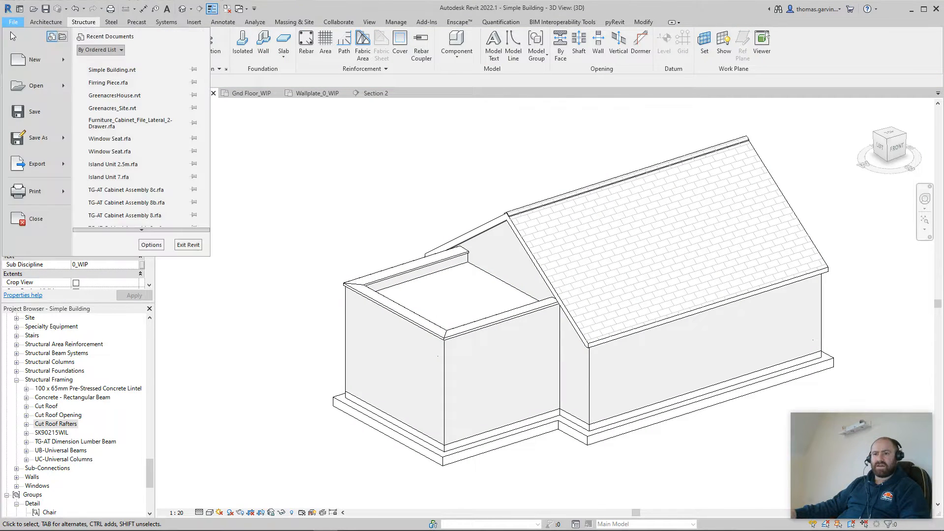
{"action": "mouse_move", "coordinate": [63, 54]}
{"action": "left_click", "coordinate": [116, 89]}
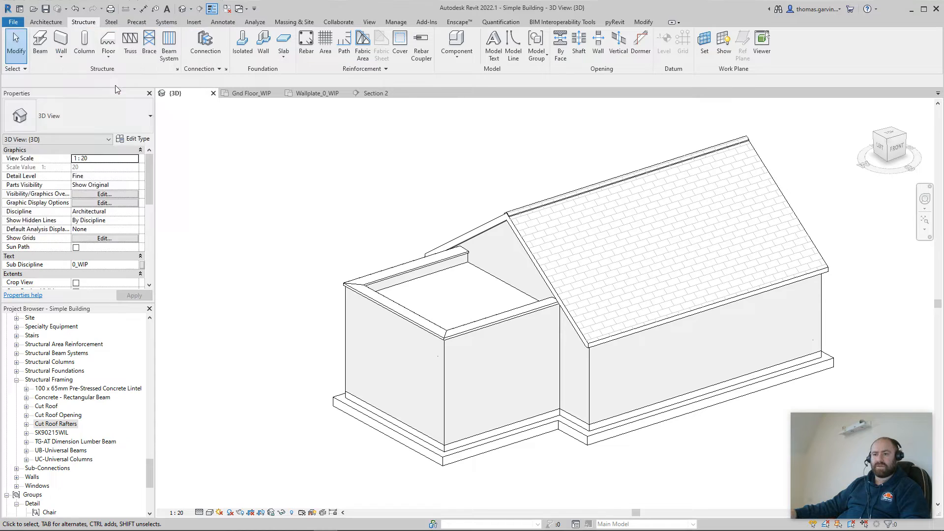
{"action": "scroll", "coordinate": [295, 334], "scroll_direction": "down", "scroll_amount": 2}
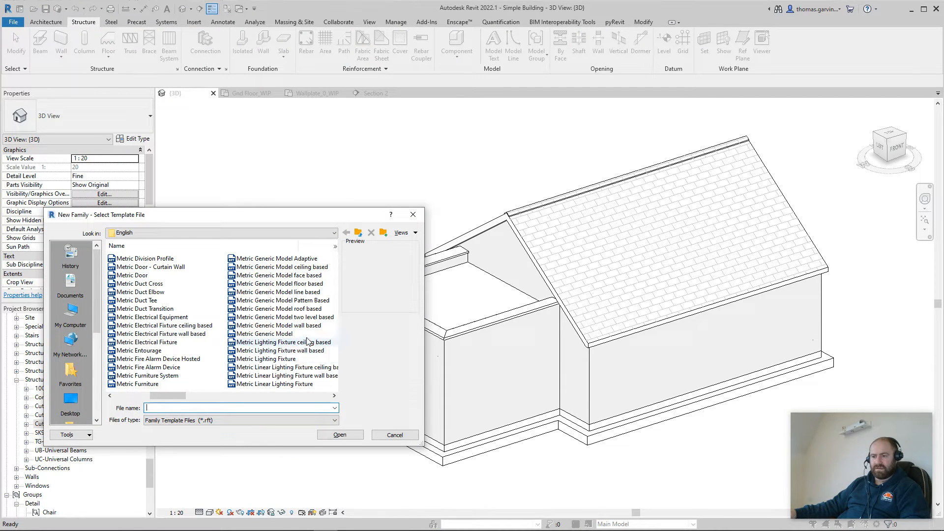
{"action": "left_click", "coordinate": [315, 292]}
{"action": "left_click", "coordinate": [340, 435]}
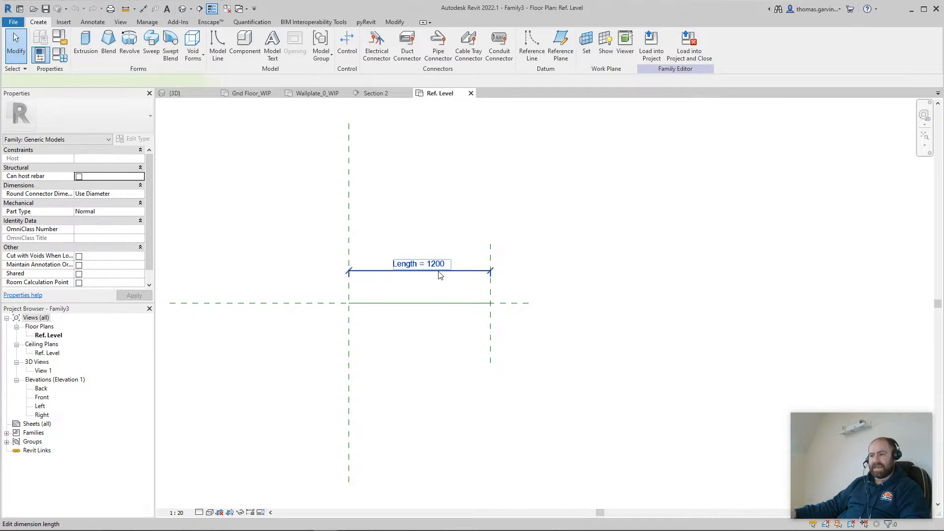
Inspect the template's Length dimension and the Left and Right reference planes at its two ends.
{"action": "left_click", "coordinate": [437, 270]}
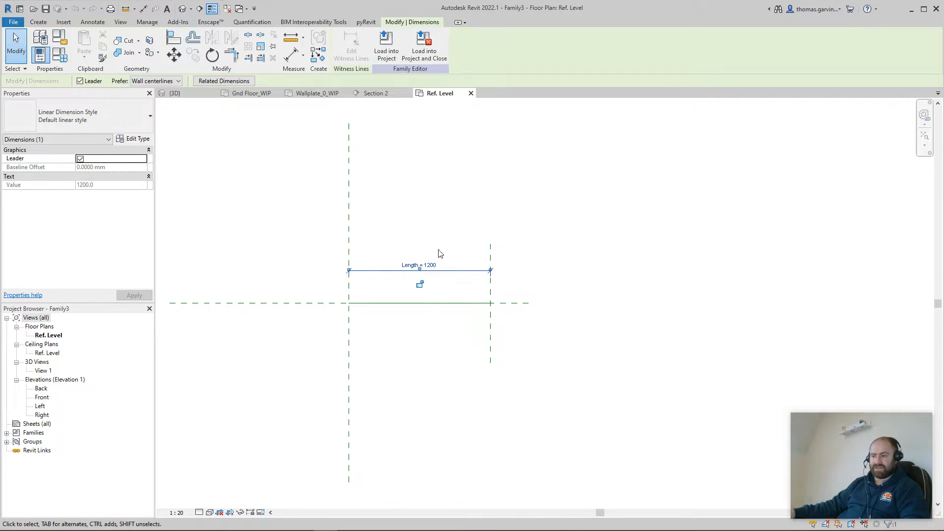
{"action": "left_click", "coordinate": [528, 253]}
{"action": "middle_click_drag", "start_coordinate": [408, 351], "coordinate": [470, 366]}
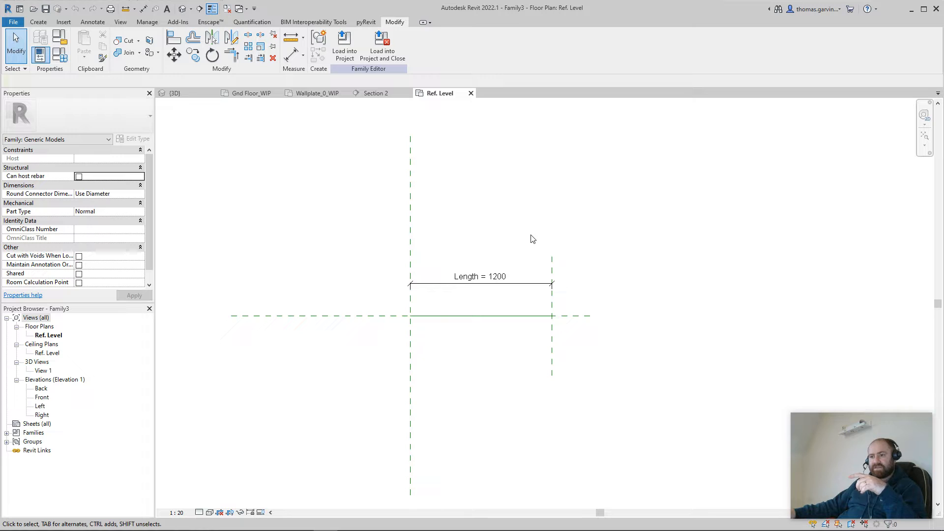
{"action": "left_click", "coordinate": [39, 22]}
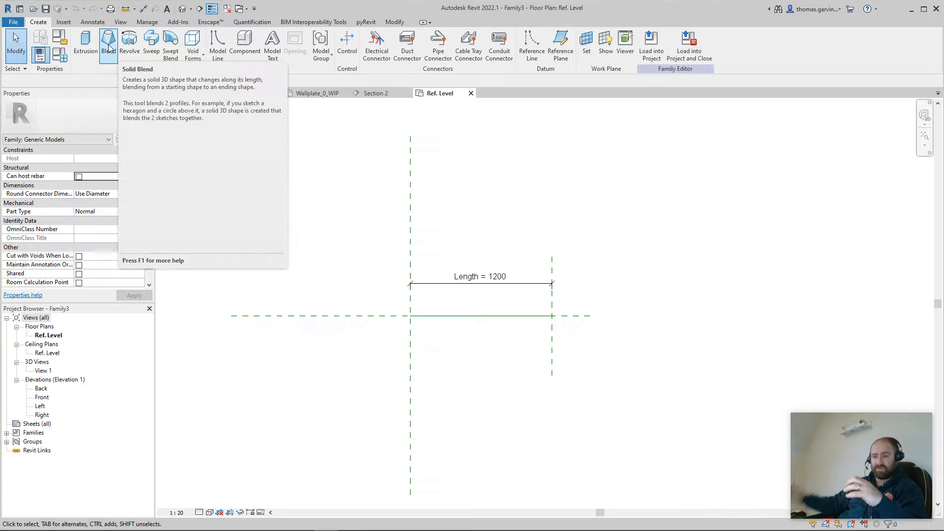
{"action": "left_click", "coordinate": [411, 305]}
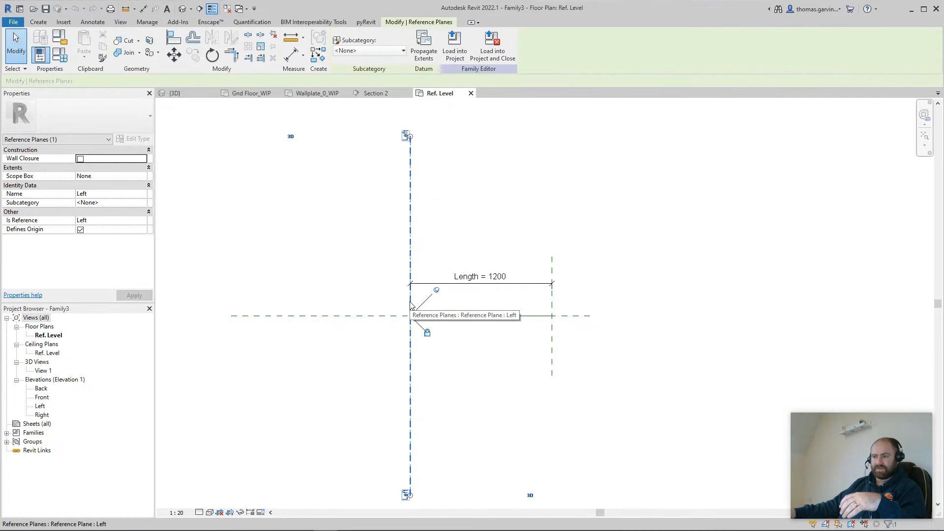
{"action": "left_click", "coordinate": [553, 304]}
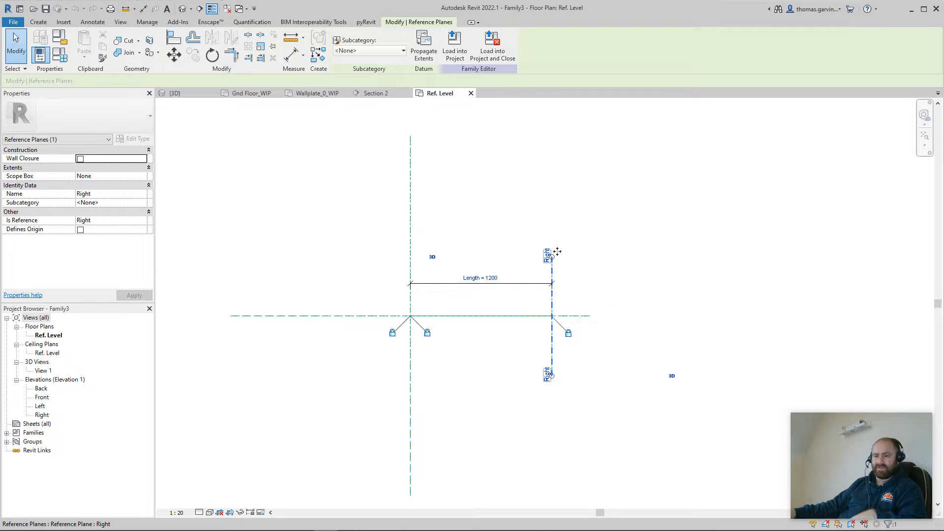
{"action": "left_click", "coordinate": [586, 183]}
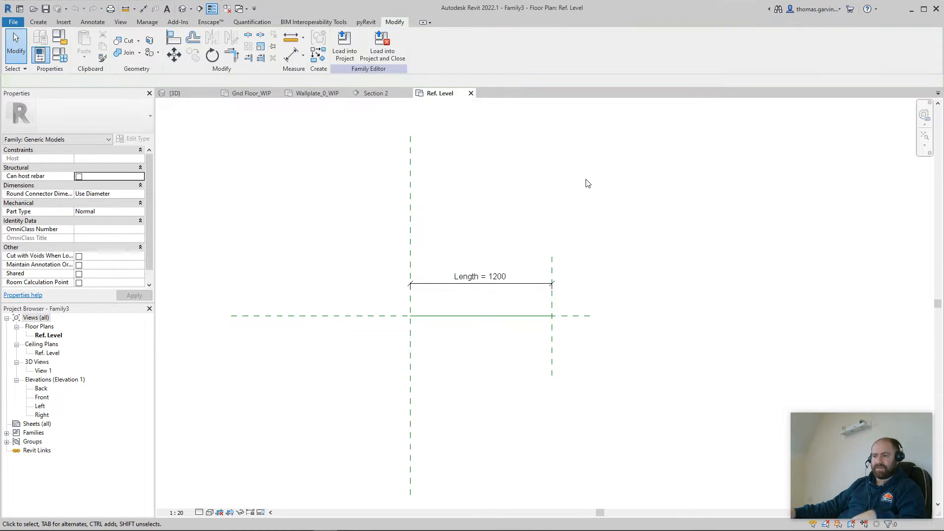
Open the Left elevation and save the family as Firring in the Structural Framing folder.
{"action": "double_click", "coordinate": [40, 406]}
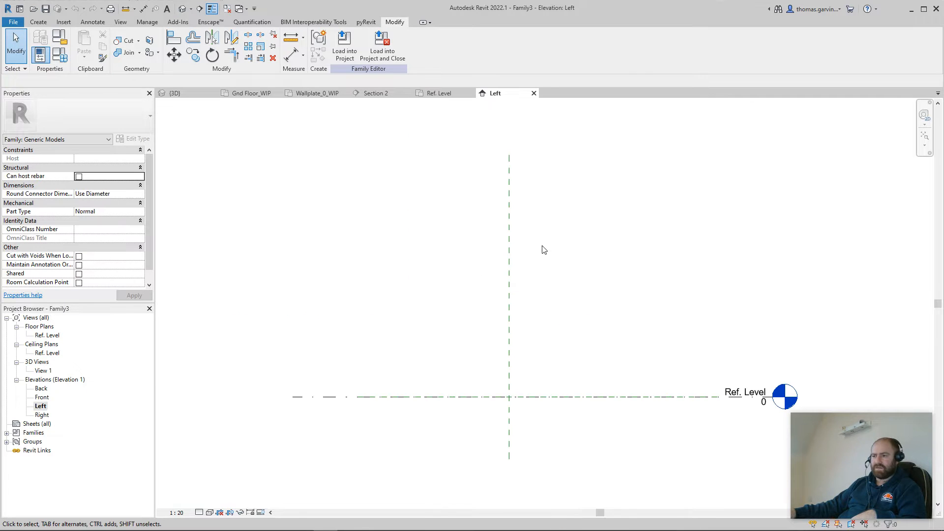
{"action": "middle_click_drag", "start_coordinate": [566, 281], "coordinate": [553, 267]}
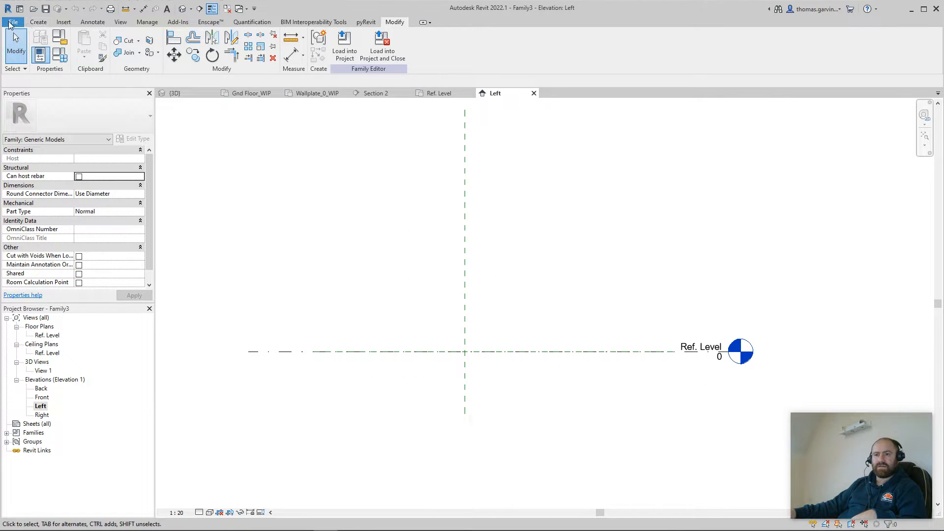
{"action": "left_click", "coordinate": [14, 22]}
{"action": "mouse_move", "coordinate": [37, 142]}
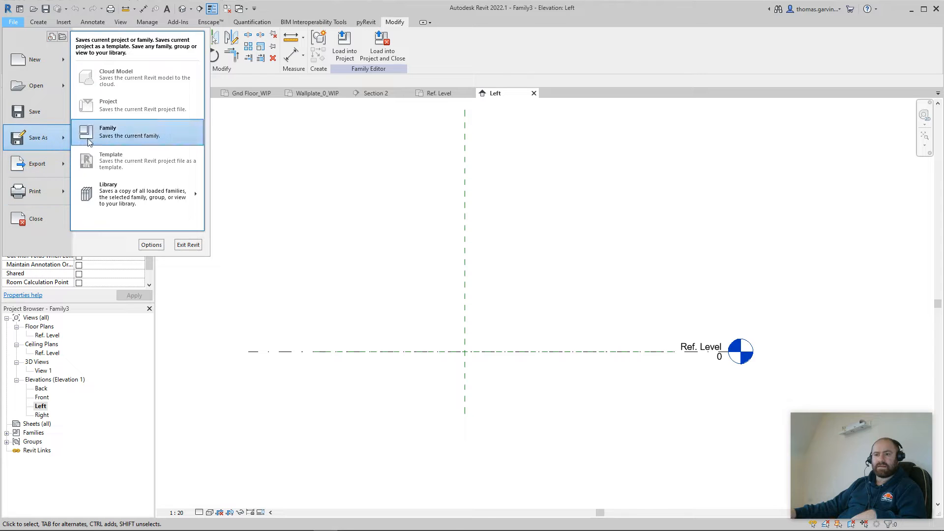
{"action": "left_click", "coordinate": [118, 140]}
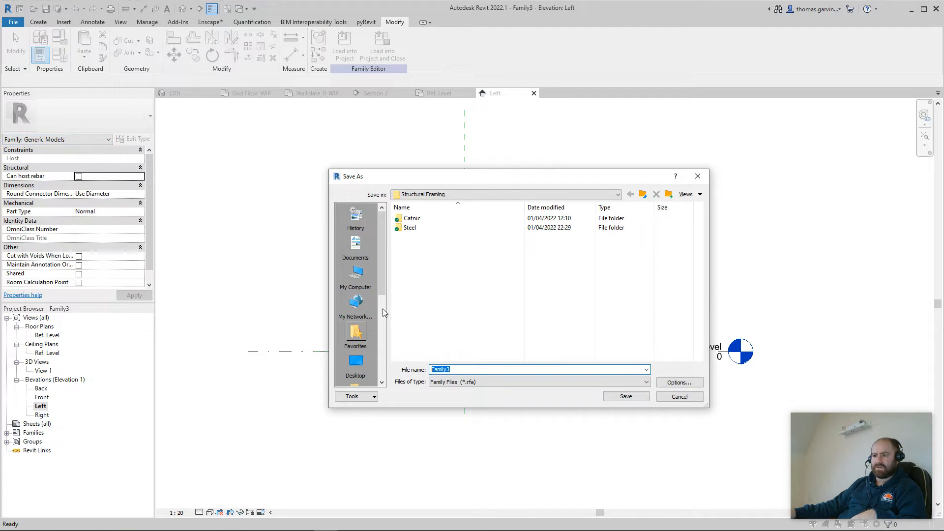
{"action": "type", "text": "Firring"}
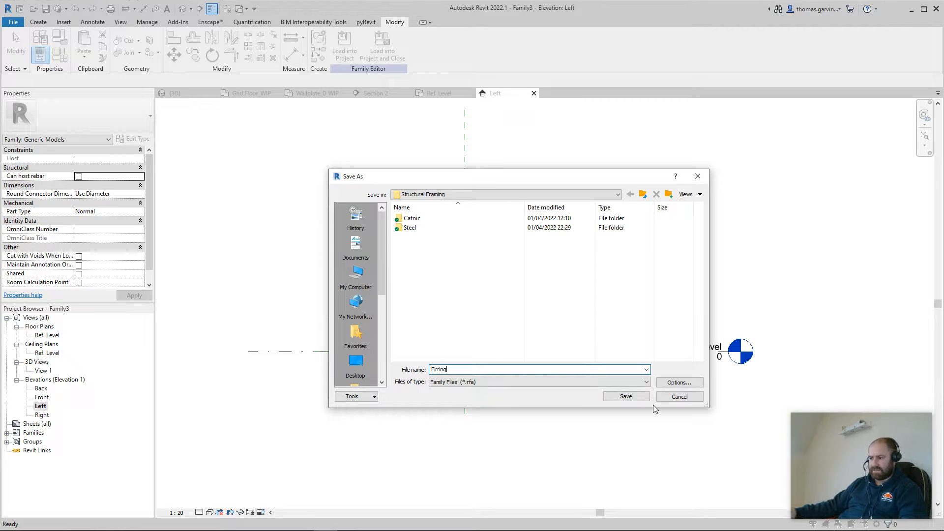
{"action": "left_click", "coordinate": [626, 397]}
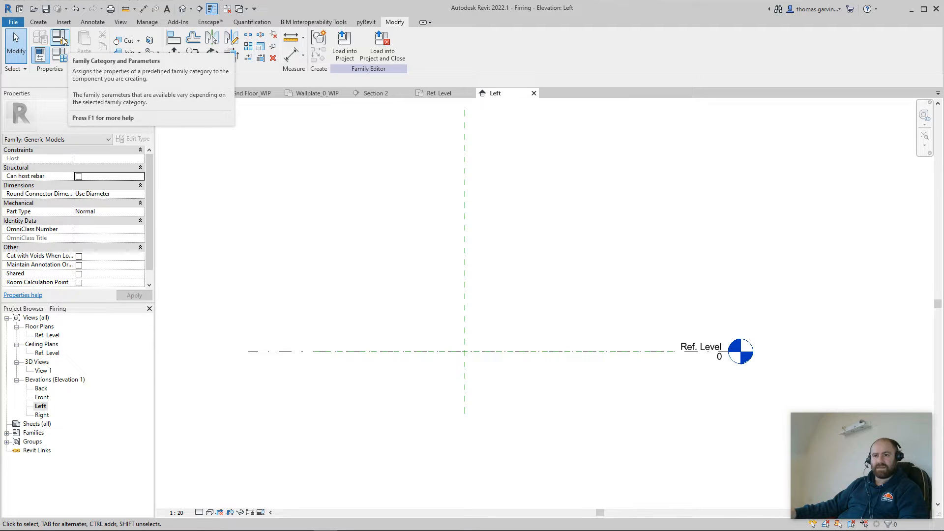
Change the family category to Structural Framing.
{"action": "left_click", "coordinate": [62, 38]}
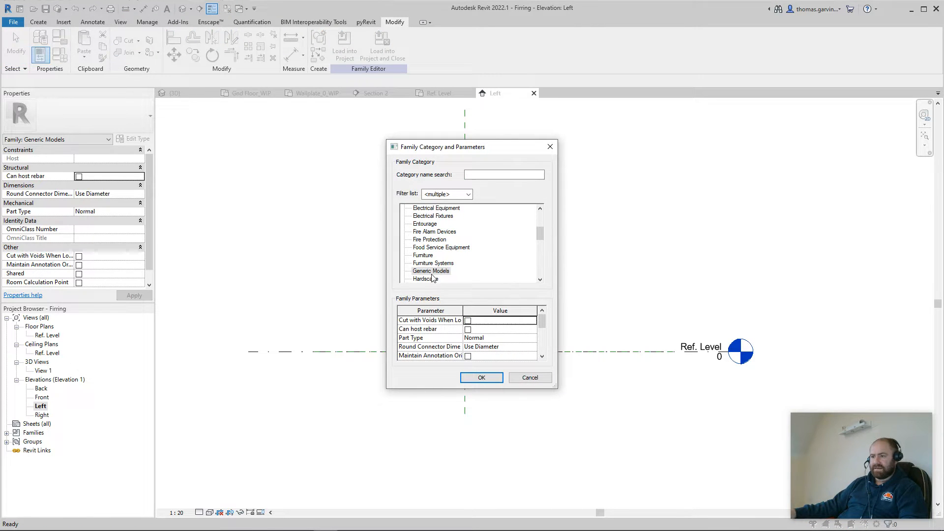
{"action": "left_click_drag", "start_coordinate": [540, 234], "coordinate": [542, 265]}
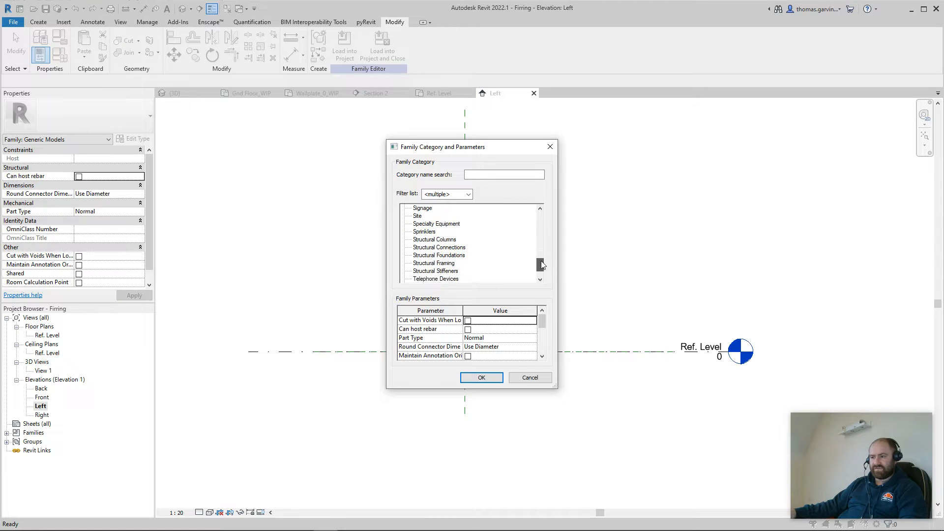
{"action": "left_click", "coordinate": [444, 264]}
{"action": "left_click", "coordinate": [482, 378]}
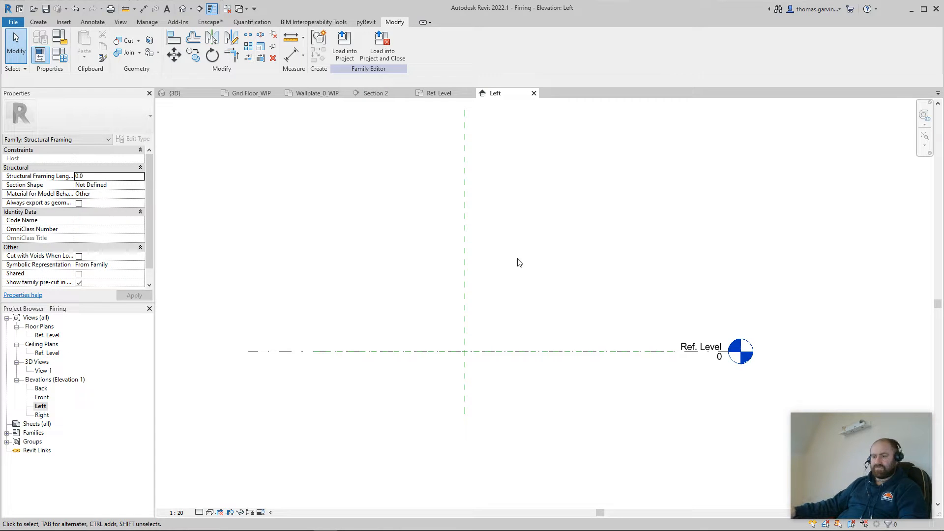
Set the Left elevation's view scale to 1:10.
{"action": "left_click", "coordinate": [178, 513]}
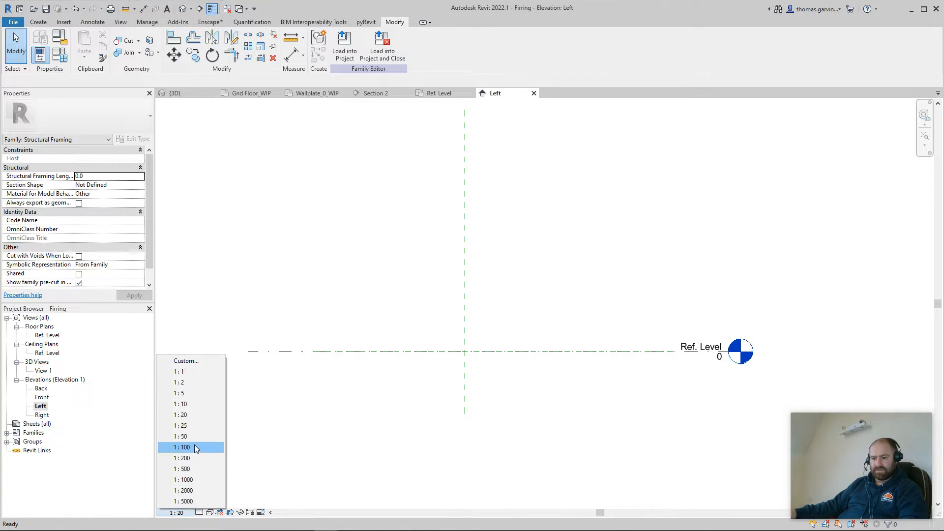
{"action": "left_click", "coordinate": [189, 404]}
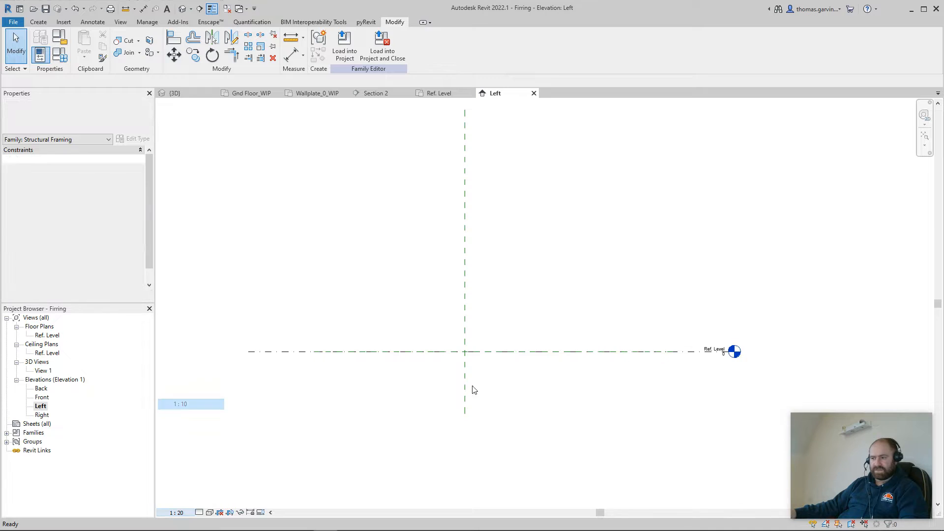
{"action": "scroll", "coordinate": [434, 329], "scroll_direction": "up", "scroll_amount": 2}
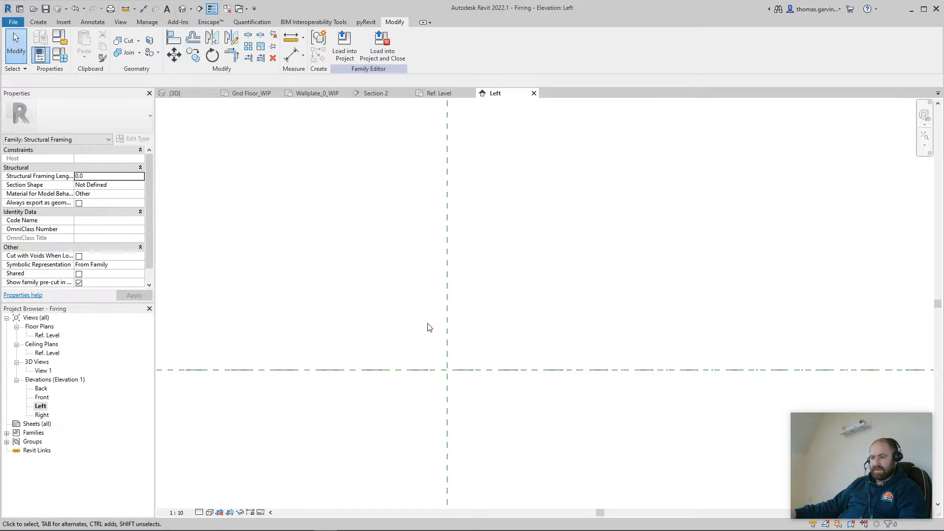
Draw a vertical reference plane a short distance left of the centre plane, crossing the Ref. Level line.
{"action": "left_click", "coordinate": [38, 22]}
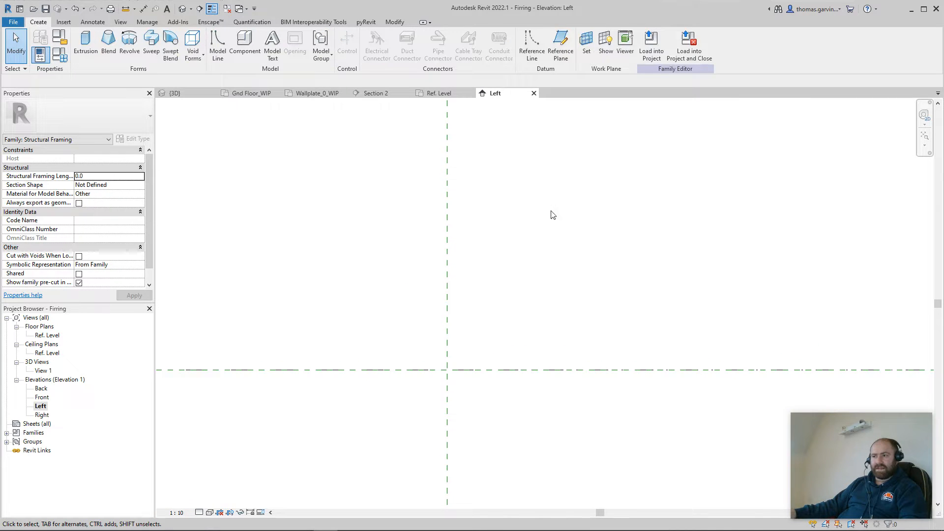
{"action": "left_click", "coordinate": [562, 45]}
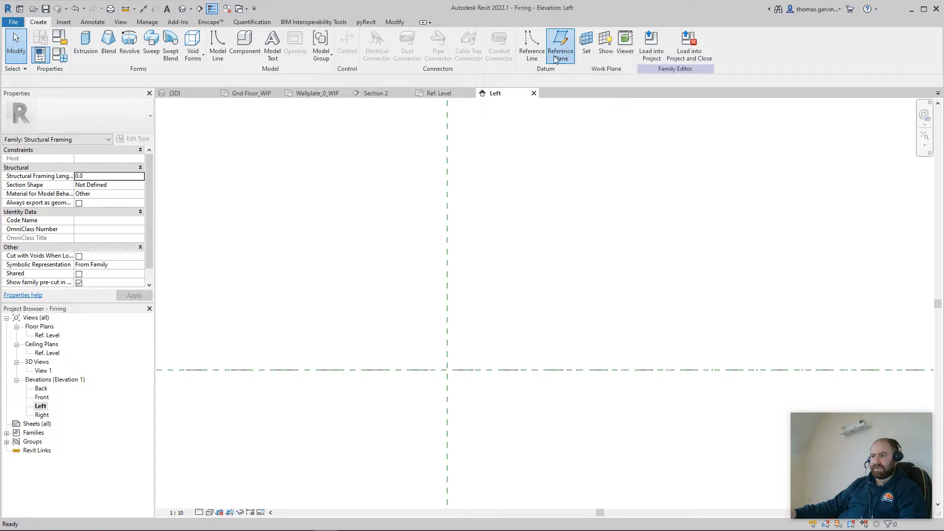
{"action": "left_click", "coordinate": [416, 285]}
{"action": "left_click", "coordinate": [416, 474]}
{"action": "key", "text": "Escape"}
{"action": "key", "text": "Escape"}
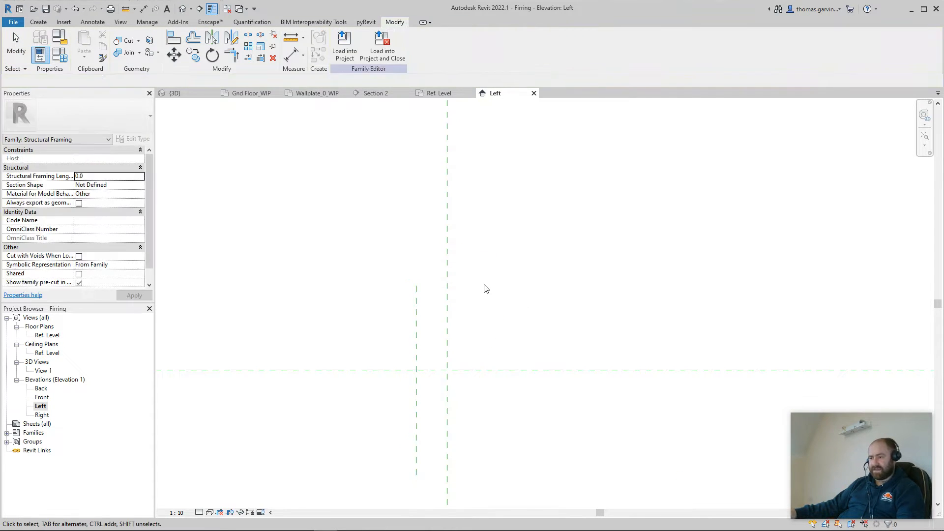
Draw a vertical reference plane about 120 mm right of the centre plane, crossing the Ref. Level line.
{"action": "left_click", "coordinate": [39, 22]}
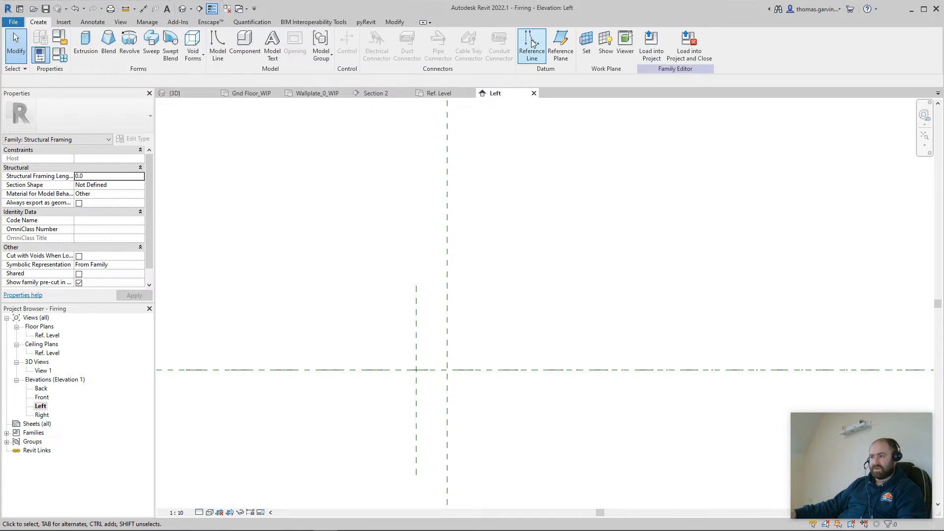
{"action": "left_click", "coordinate": [562, 46]}
{"action": "left_click", "coordinate": [480, 285]}
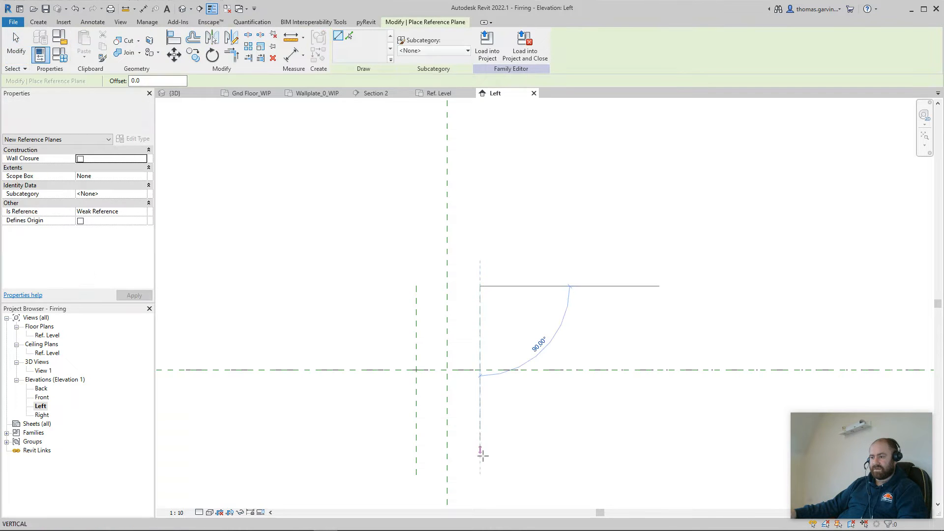
{"action": "left_click", "coordinate": [480, 475]}
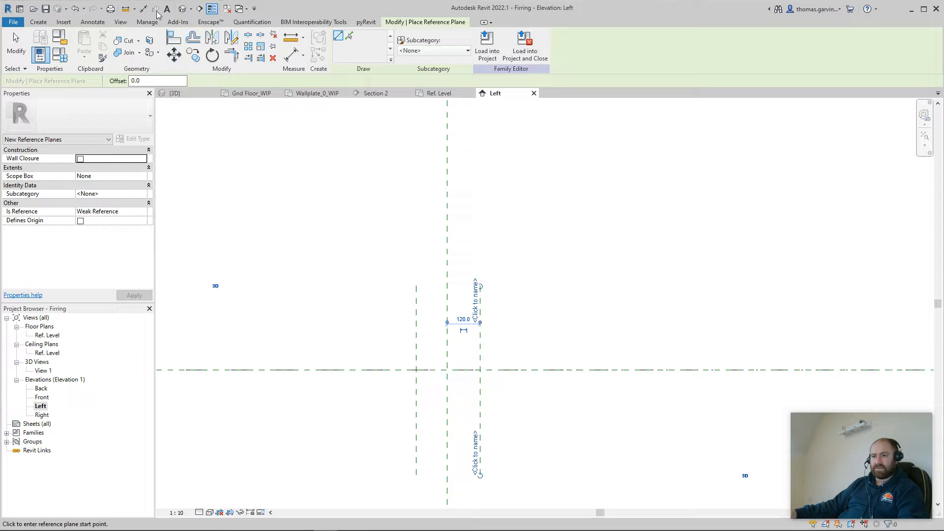
Dimension the three vertical reference planes in one string and constrain the two spacings to be equal.
{"action": "left_click", "coordinate": [142, 9]}
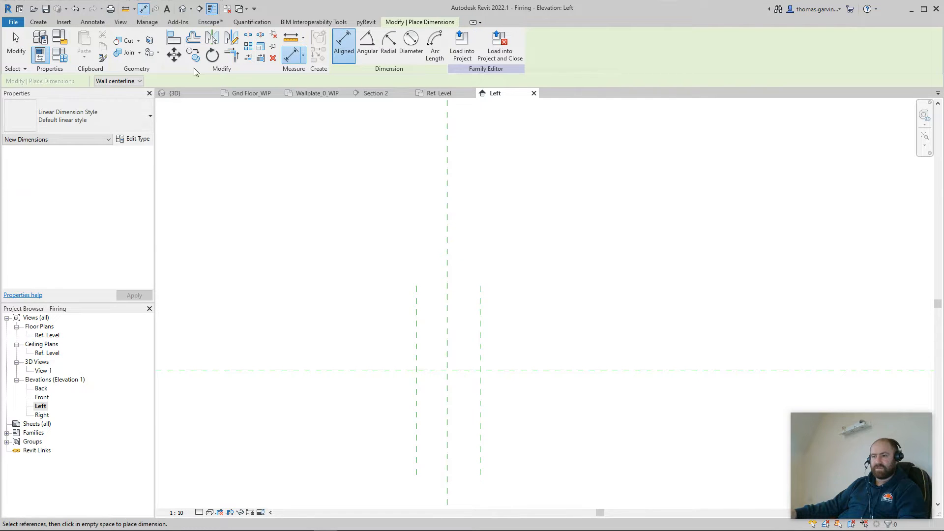
{"action": "left_click", "coordinate": [416, 411]}
{"action": "left_click", "coordinate": [446, 419]}
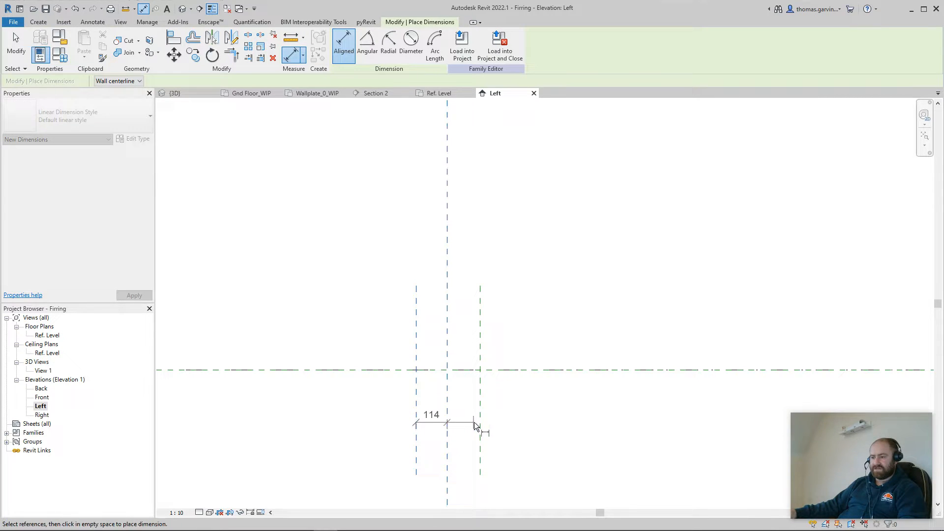
{"action": "left_click", "coordinate": [478, 422]}
{"action": "left_click", "coordinate": [552, 470]}
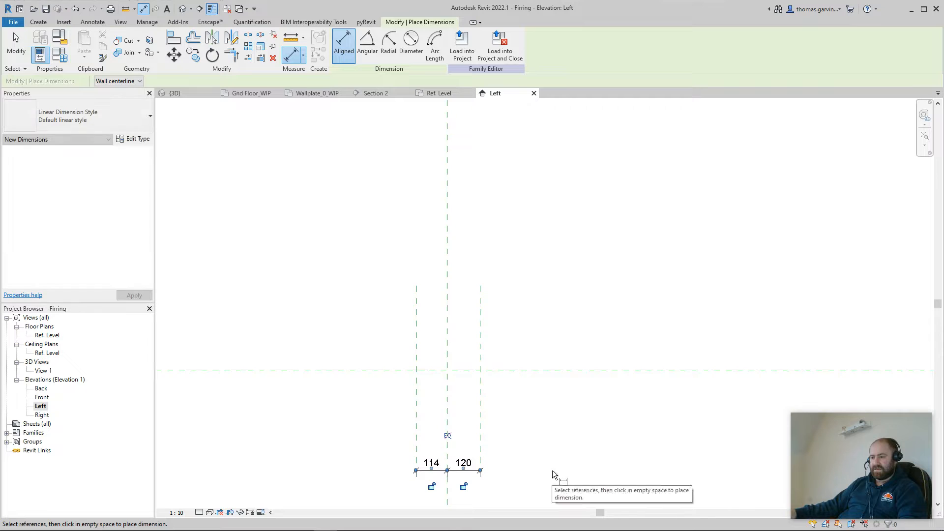
{"action": "left_click", "coordinate": [446, 435]}
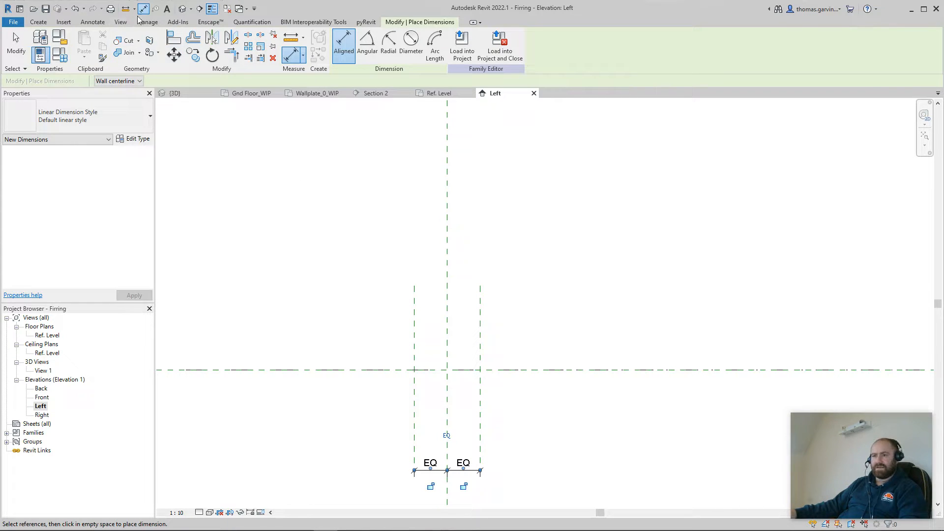
Add an overall dimension between the two outer vertical reference planes, below the equality dimension.
{"action": "middle_click_drag", "start_coordinate": [451, 416], "coordinate": [385, 346]}
{"action": "left_click", "coordinate": [376, 349]}
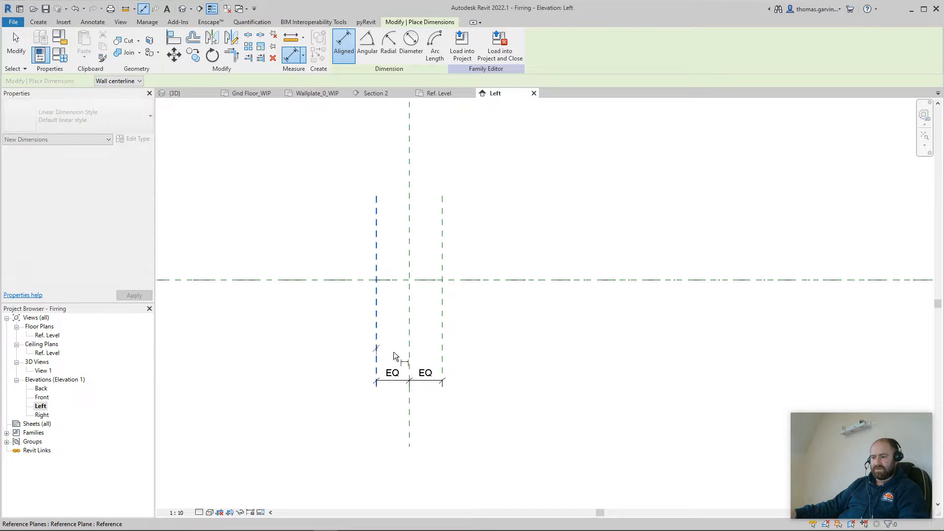
{"action": "left_click", "coordinate": [445, 355]}
{"action": "left_click", "coordinate": [482, 429]}
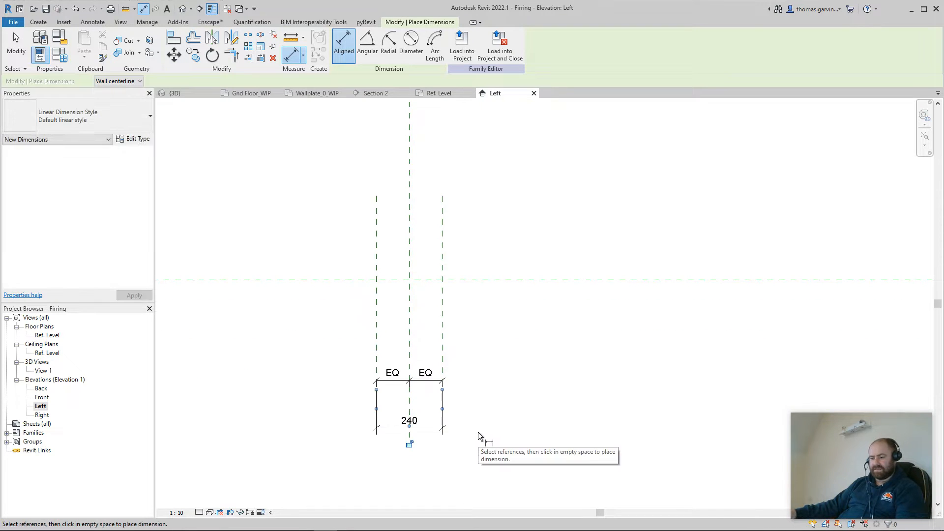
{"action": "key", "text": "Escape"}
Label the overall dimension between the outer planes with a new type parameter named Width.
{"action": "left_click", "coordinate": [419, 432]}
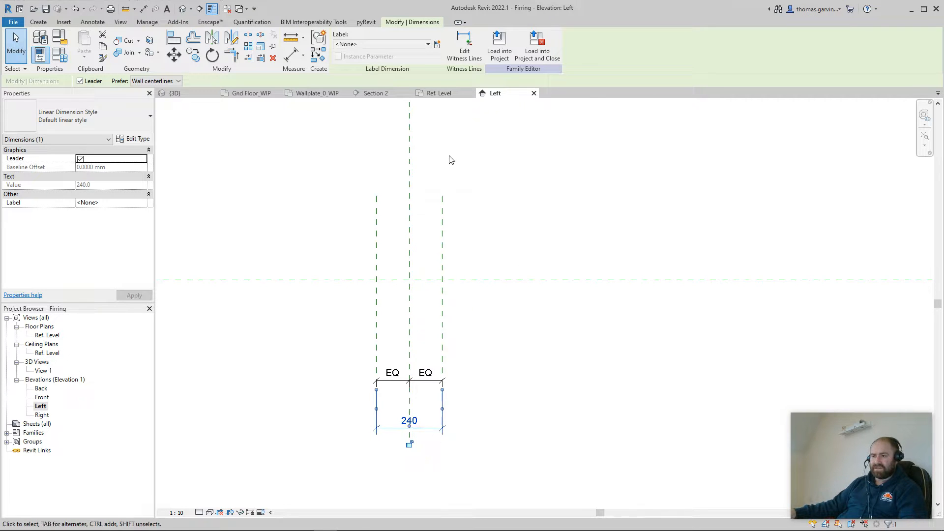
{"action": "left_click", "coordinate": [437, 45]}
{"action": "type", "text": "W"}
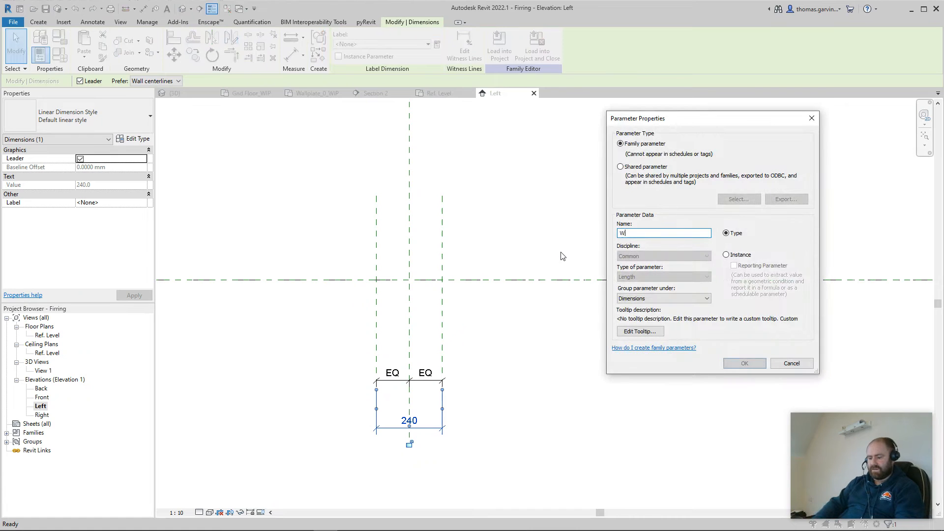
{"action": "type", "text": "idth"}
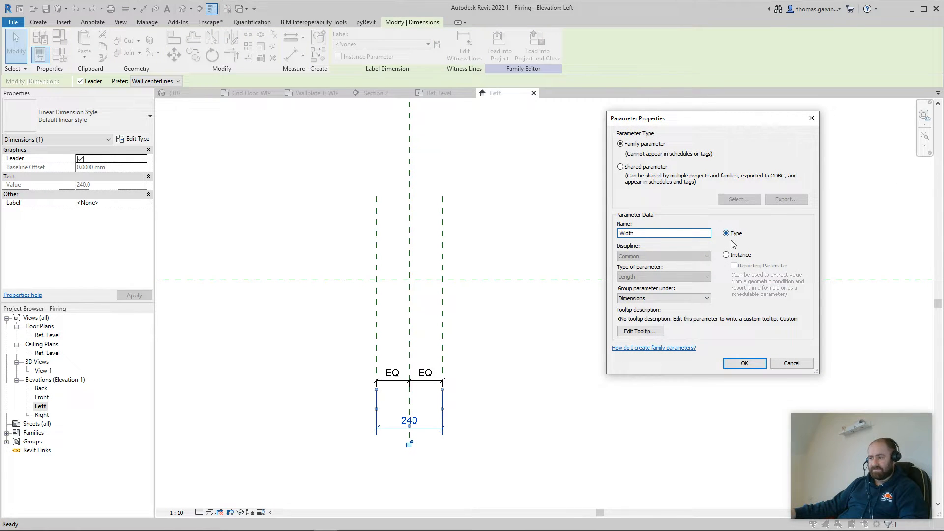
{"action": "left_click", "coordinate": [744, 362]}
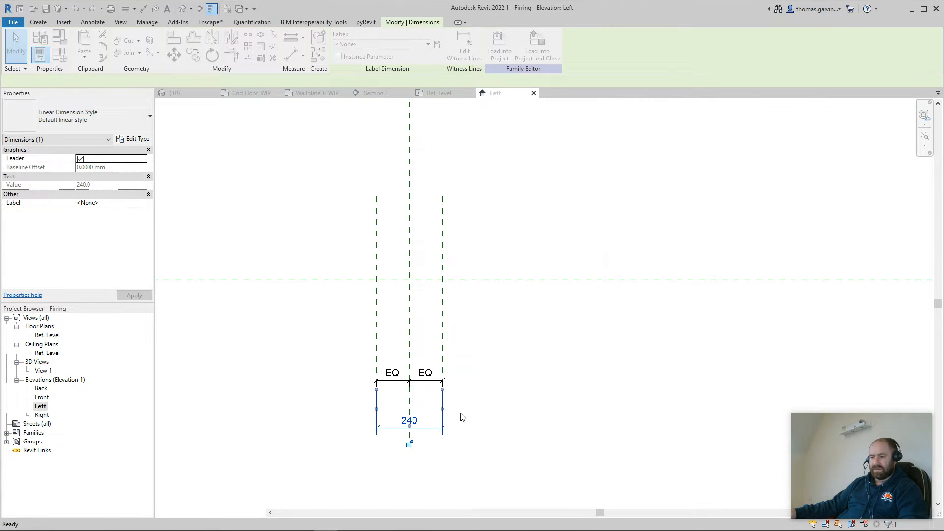
Set the Width dimension to 50 mm.
{"action": "left_click", "coordinate": [425, 427]}
{"action": "type", "text": "50"}
{"action": "key", "text": "Return"}
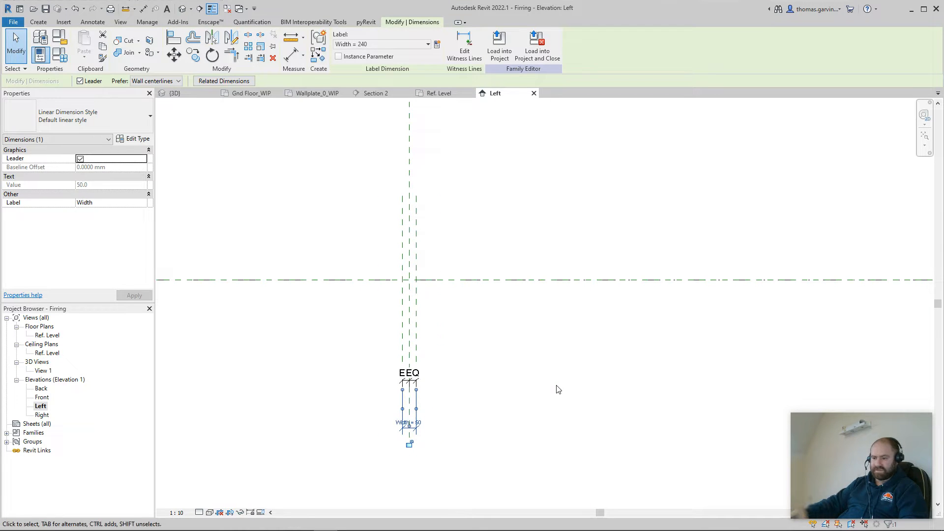
{"action": "left_click", "coordinate": [525, 327]}
Draw two horizontal reference planes across the vertical planes, about 76 mm and 156 mm above the Ref. Level.
{"action": "scroll", "coordinate": [404, 225], "scroll_direction": "up", "scroll_amount": 2}
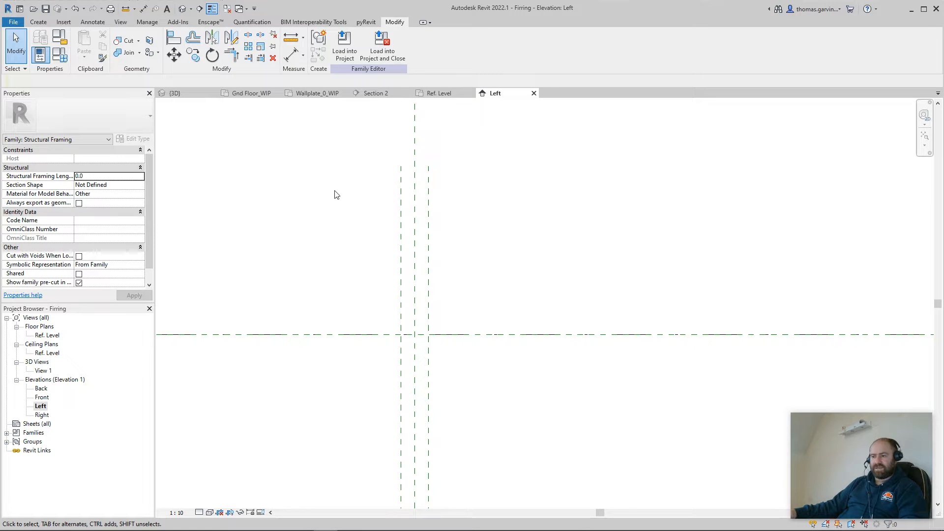
{"action": "left_click", "coordinate": [38, 23]}
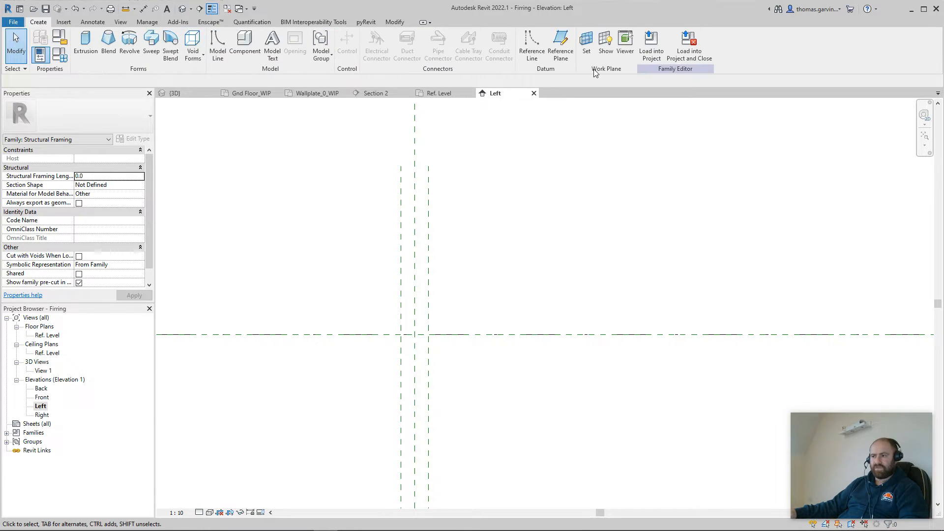
{"action": "left_click", "coordinate": [562, 45]}
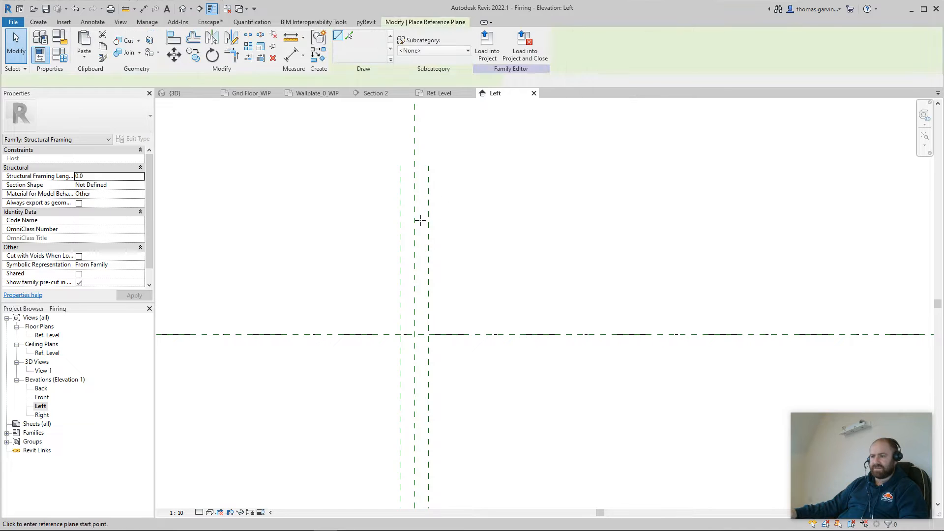
{"action": "left_click", "coordinate": [370, 292]}
{"action": "left_click", "coordinate": [478, 292]}
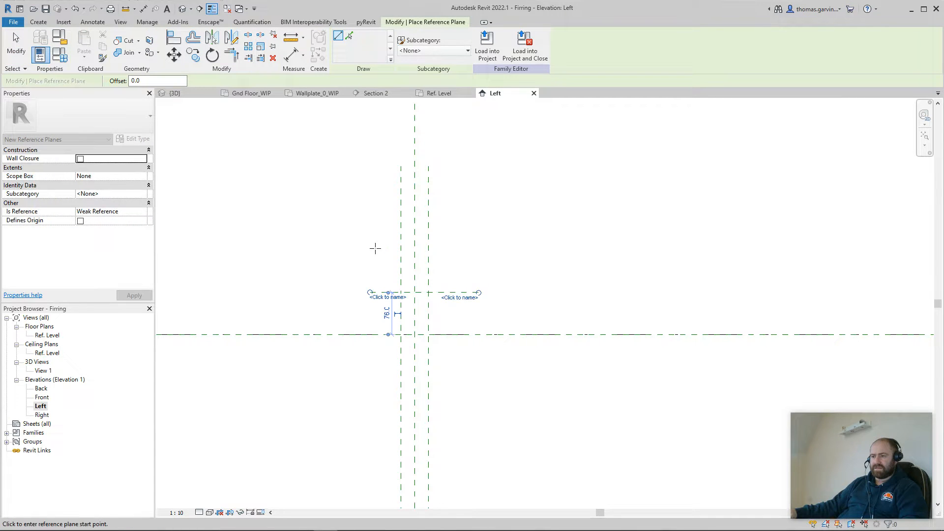
{"action": "left_click", "coordinate": [478, 249]}
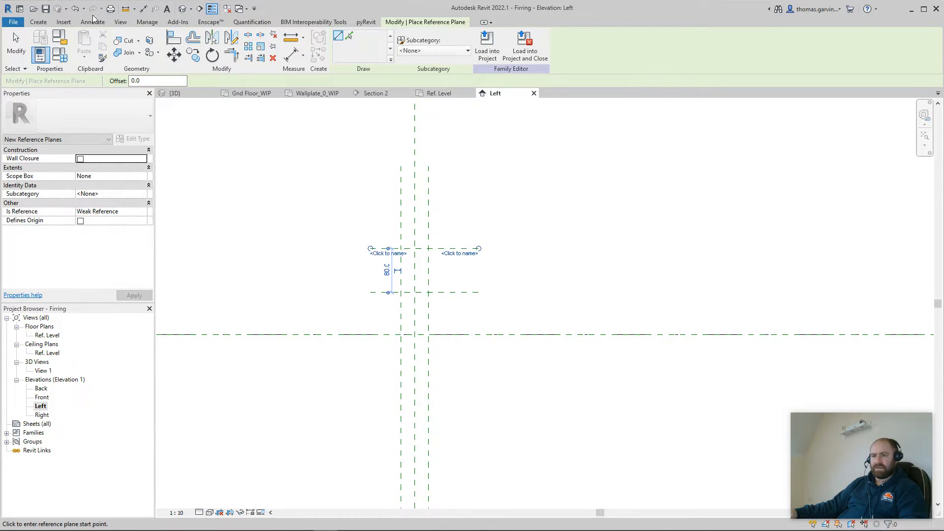
Dimension each horizontal reference plane from the Ref. Level, the lower one on the left and the upper one on the right.
{"action": "left_click", "coordinate": [144, 9]}
{"action": "left_click", "coordinate": [376, 292]}
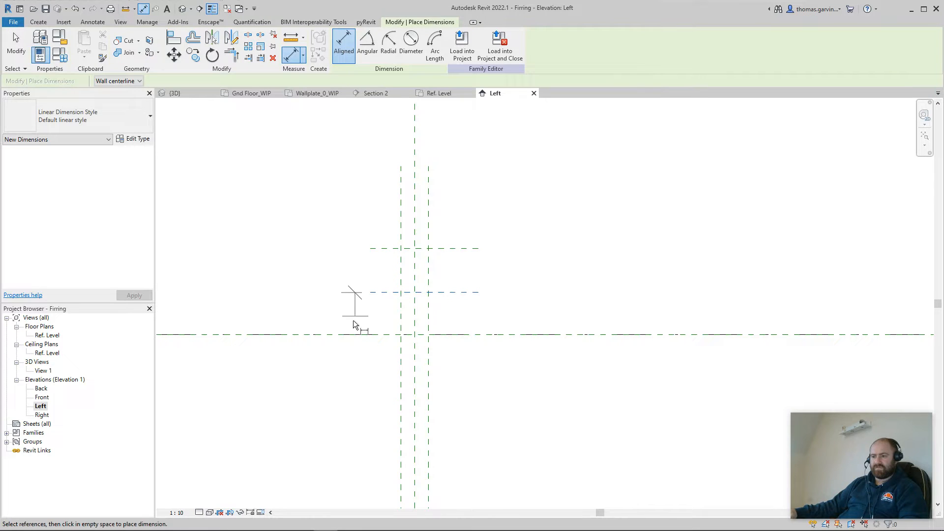
{"action": "left_click", "coordinate": [349, 336]}
{"action": "left_click", "coordinate": [312, 254]}
{"action": "left_click", "coordinate": [473, 249]}
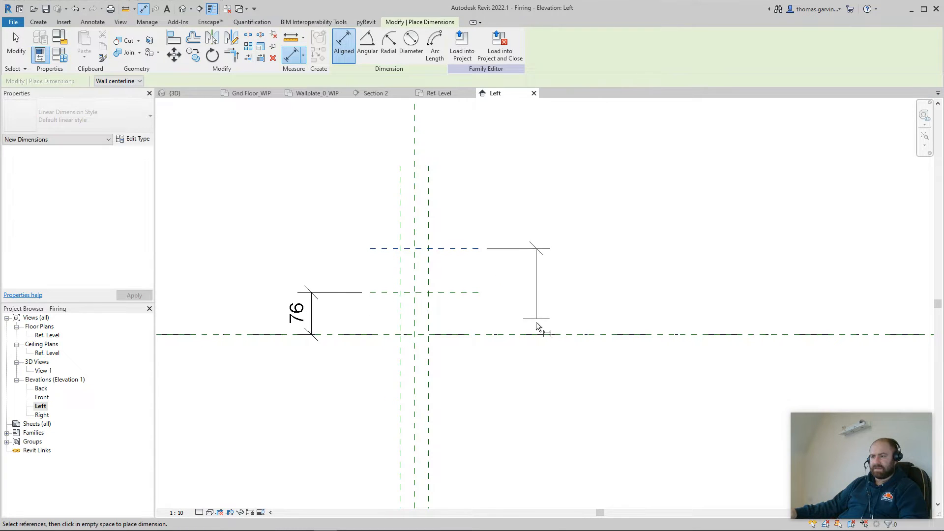
{"action": "left_click", "coordinate": [535, 333]}
{"action": "left_click", "coordinate": [575, 303]}
{"action": "key", "text": "Escape"}
{"action": "key", "text": "Escape"}
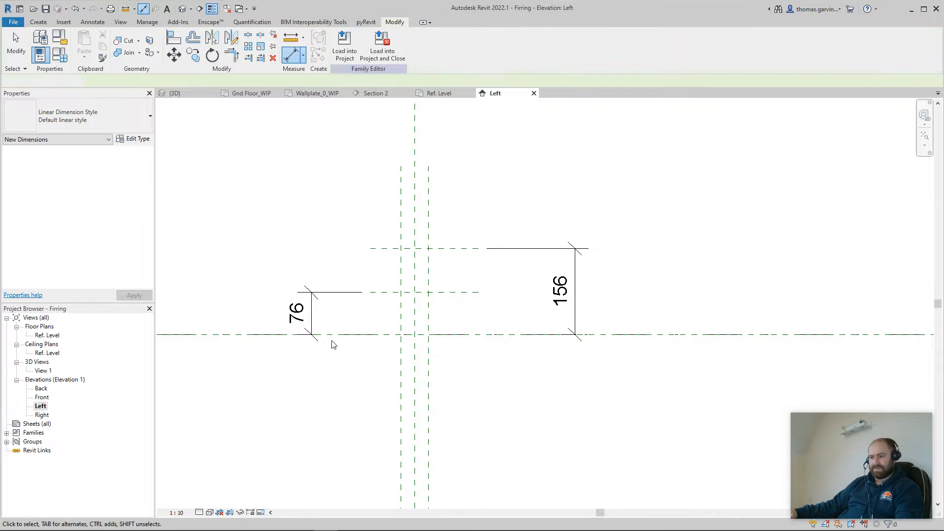
Label the lower plane's height dimension with a new type parameter named Ex Height.
{"action": "left_click", "coordinate": [329, 337]}
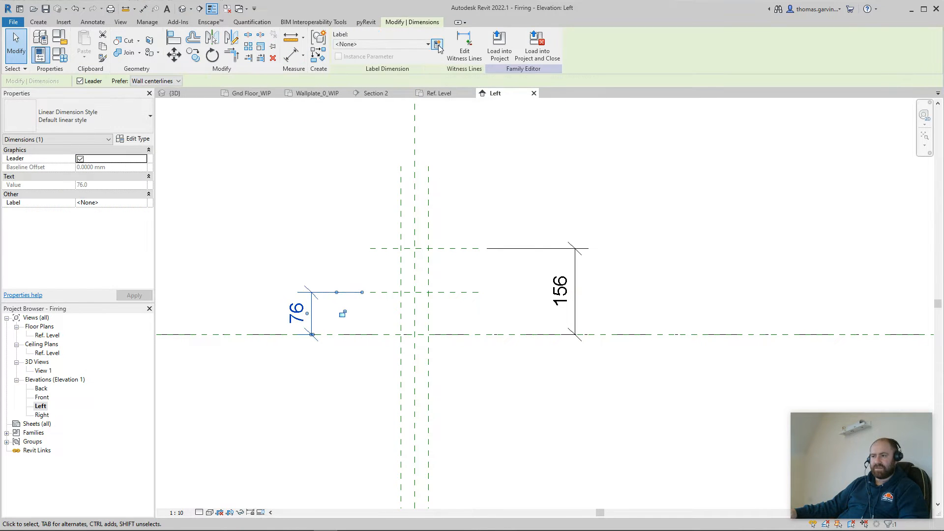
{"action": "left_click", "coordinate": [437, 45]}
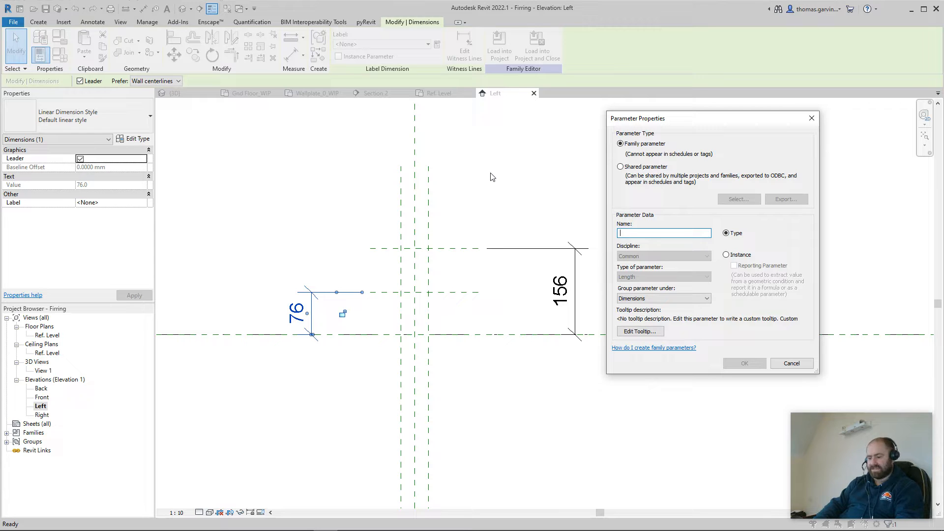
{"action": "type", "text": "Ex Height"}
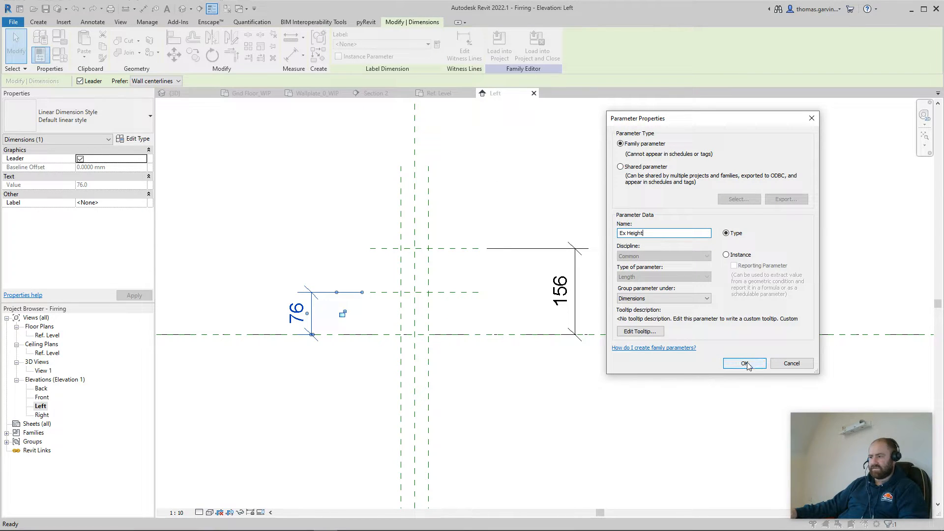
{"action": "left_click", "coordinate": [738, 240]}
{"action": "left_click", "coordinate": [745, 363]}
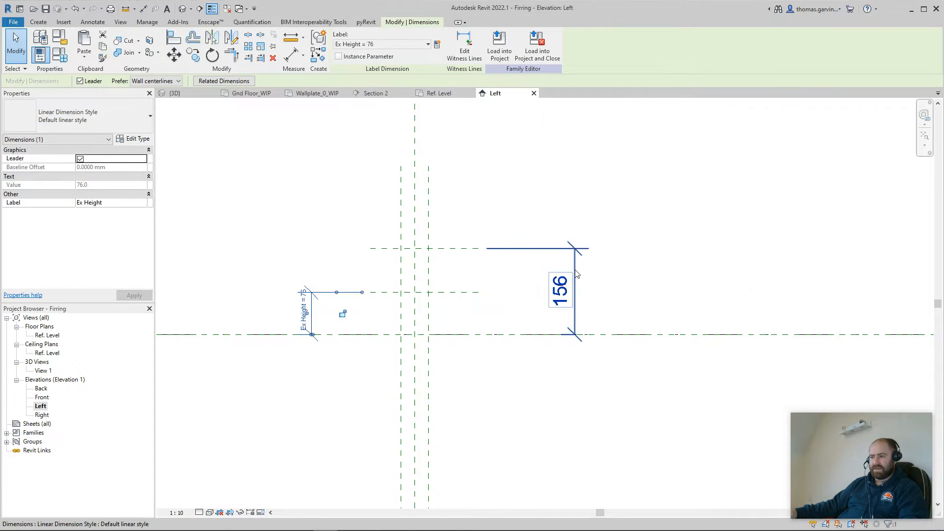
Label the upper plane's height dimension with a new instance parameter named Top Height.
{"action": "left_click", "coordinate": [576, 295]}
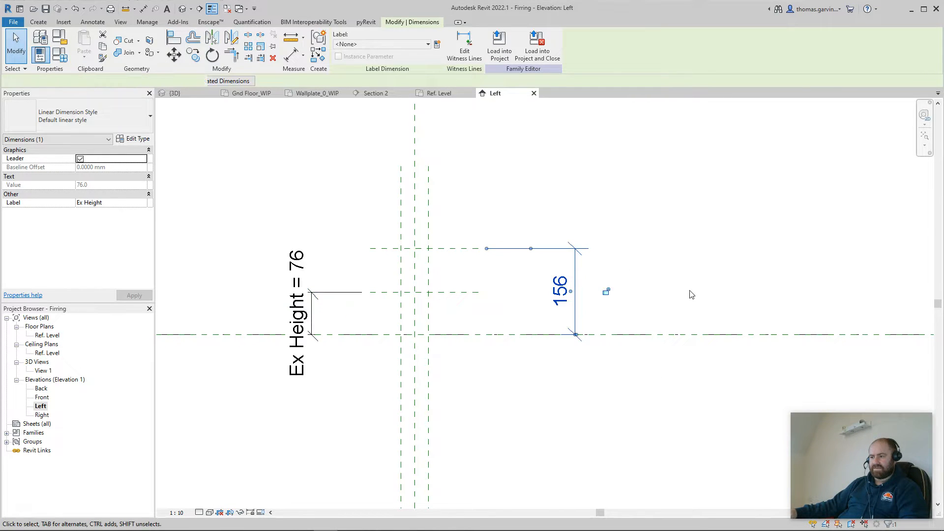
{"action": "left_click", "coordinate": [437, 45]}
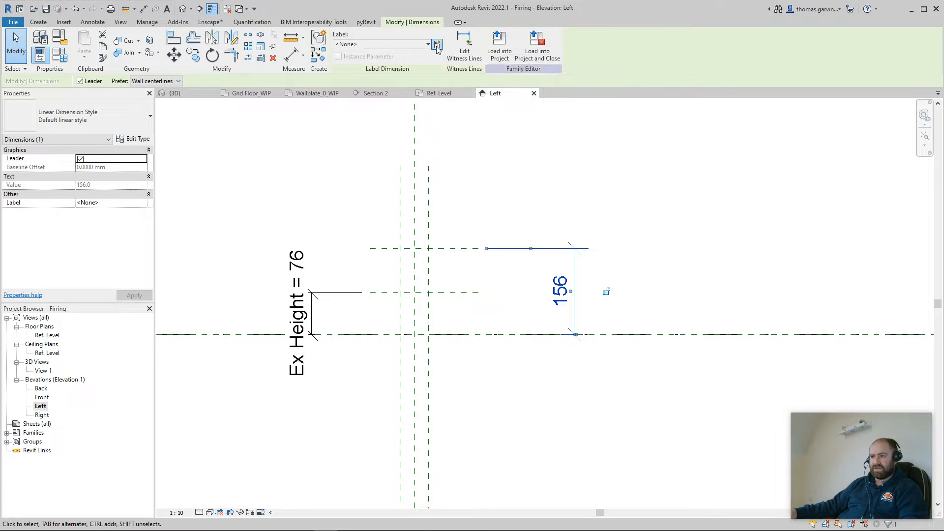
{"action": "type", "text": "T"}
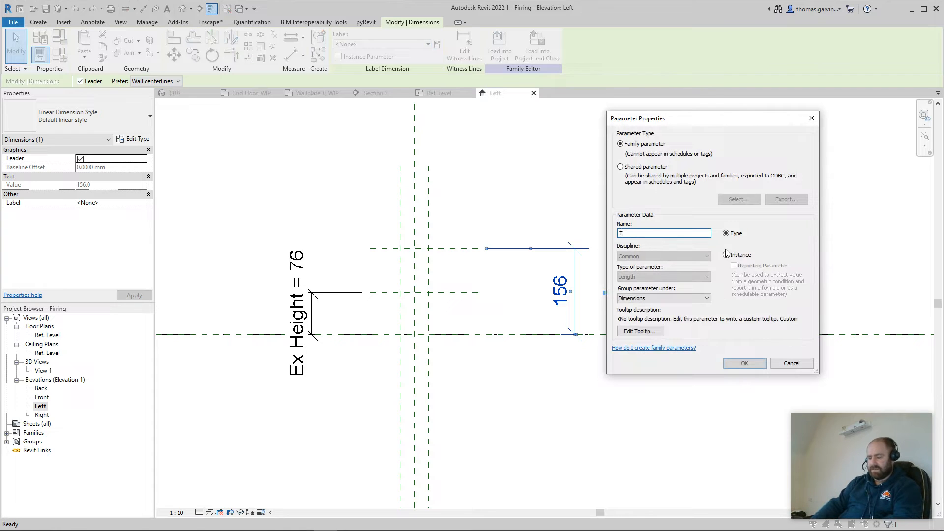
{"action": "type", "text": "i=p"}
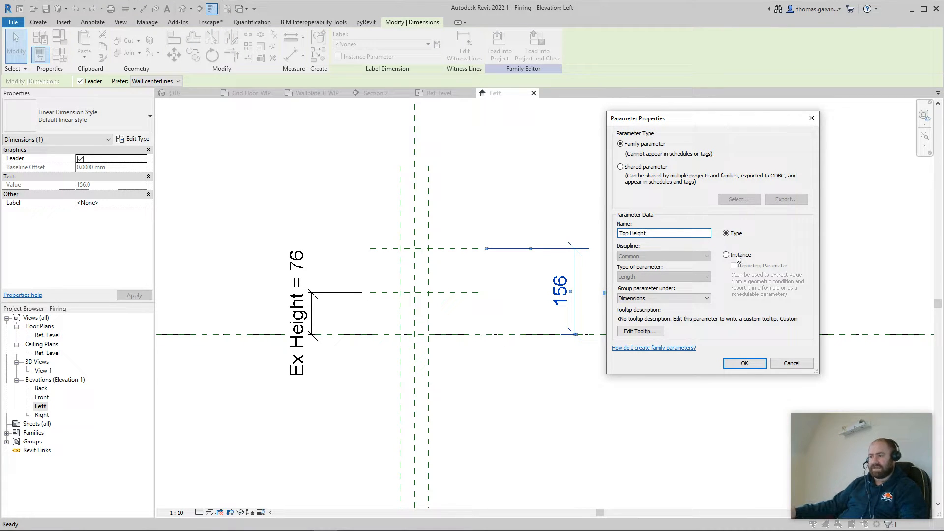
{"action": "left_click", "coordinate": [737, 256]}
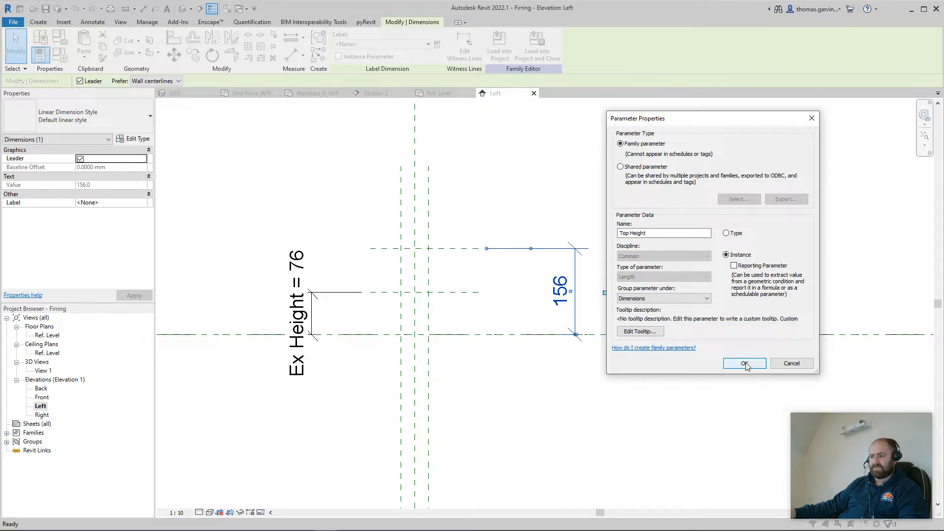
{"action": "left_click", "coordinate": [743, 362]}
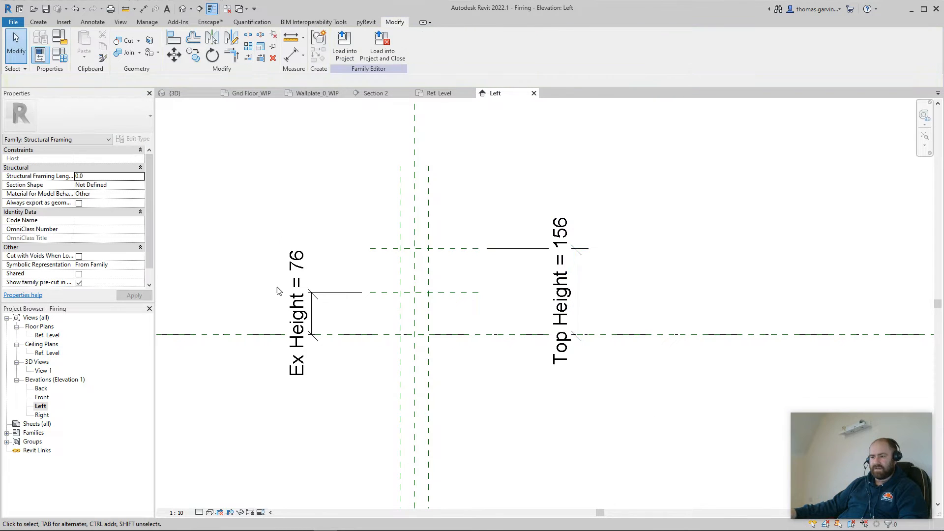
Set the Ex Height dimension to 50 mm.
{"action": "double_click", "coordinate": [301, 309]}
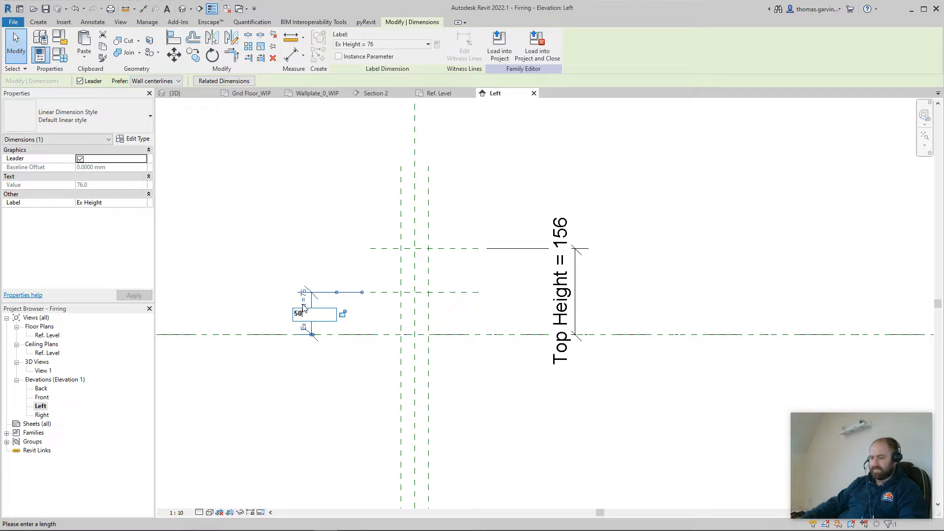
{"action": "type", "text": "50"}
{"action": "key", "text": "Return"}
{"action": "left_click", "coordinate": [756, 250]}
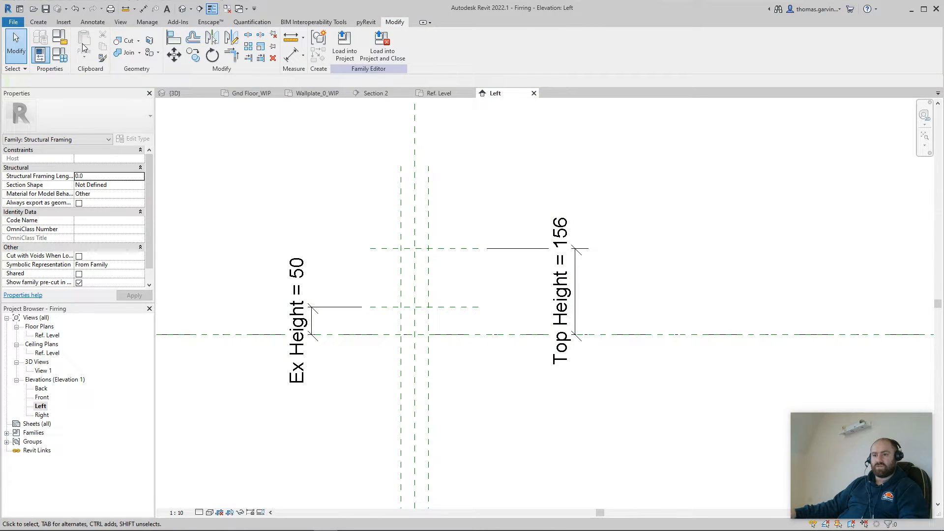
{"action": "left_click", "coordinate": [39, 23]}
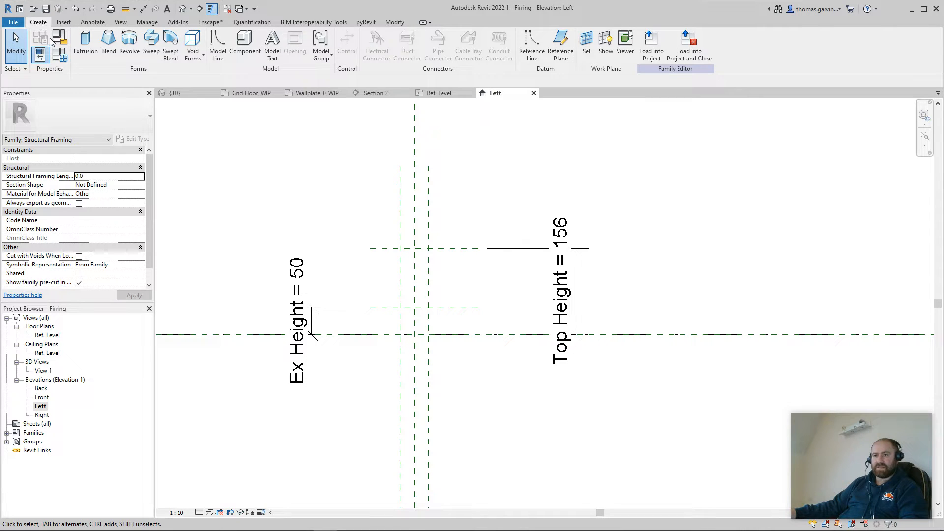
Start a solid blend on the Left work plane and associate its Second End with the Length parameter.
{"action": "left_click", "coordinate": [109, 48]}
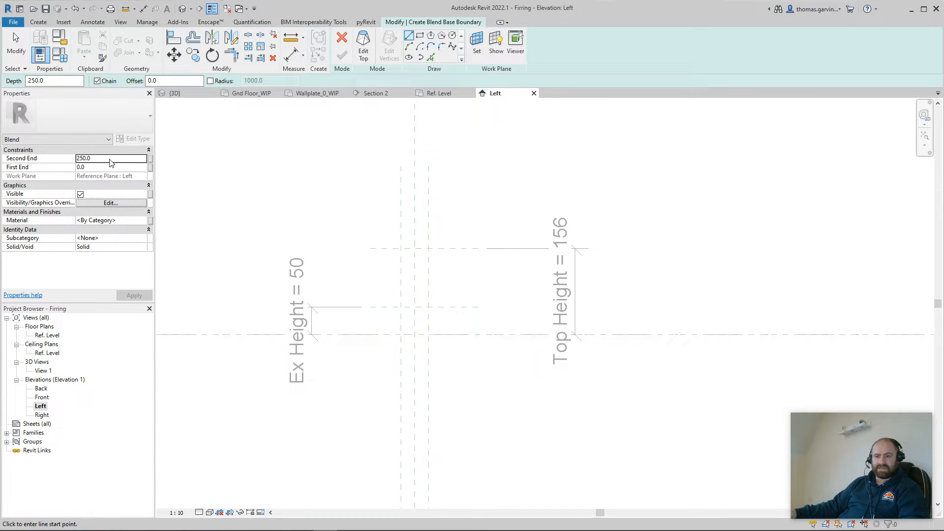
{"action": "left_click", "coordinate": [151, 162]}
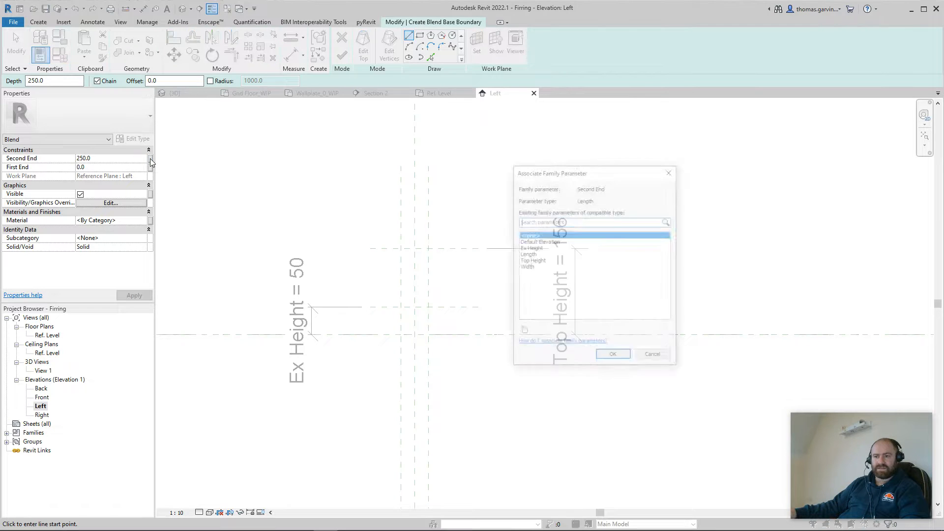
{"action": "left_click", "coordinate": [533, 255]}
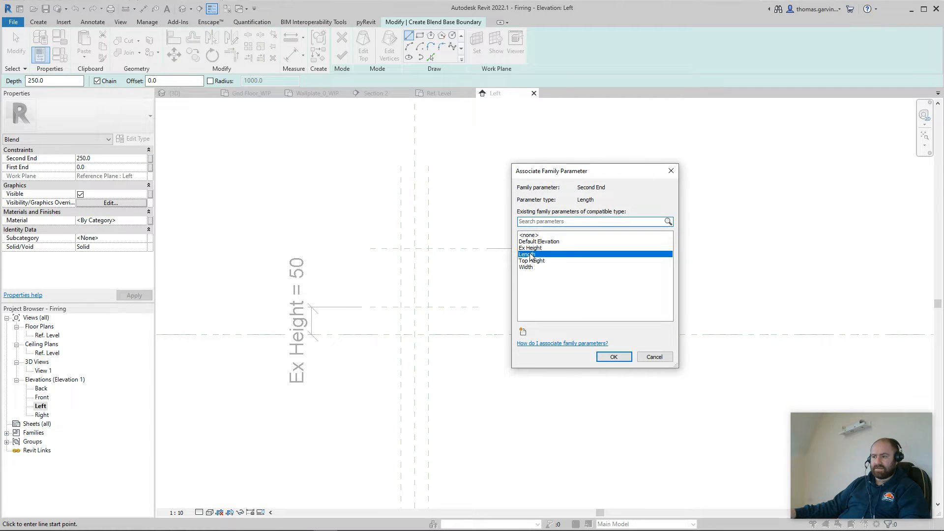
{"action": "left_click", "coordinate": [613, 358]}
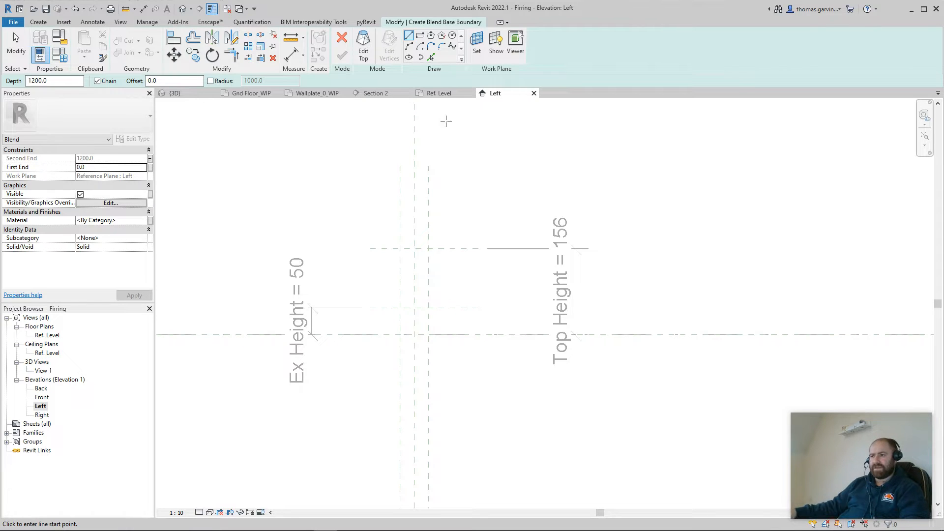
Sketch the blend's base as a rectangle between the two width planes, from the Ex Height plane down to the Ref. Level, and lock its edges.
{"action": "left_click", "coordinate": [420, 36]}
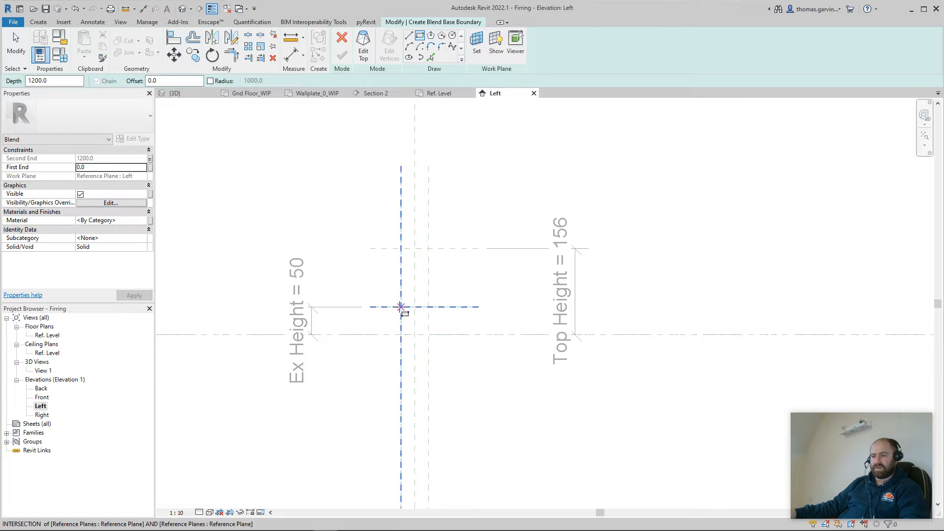
{"action": "left_click", "coordinate": [401, 307]}
{"action": "left_click", "coordinate": [428, 335]}
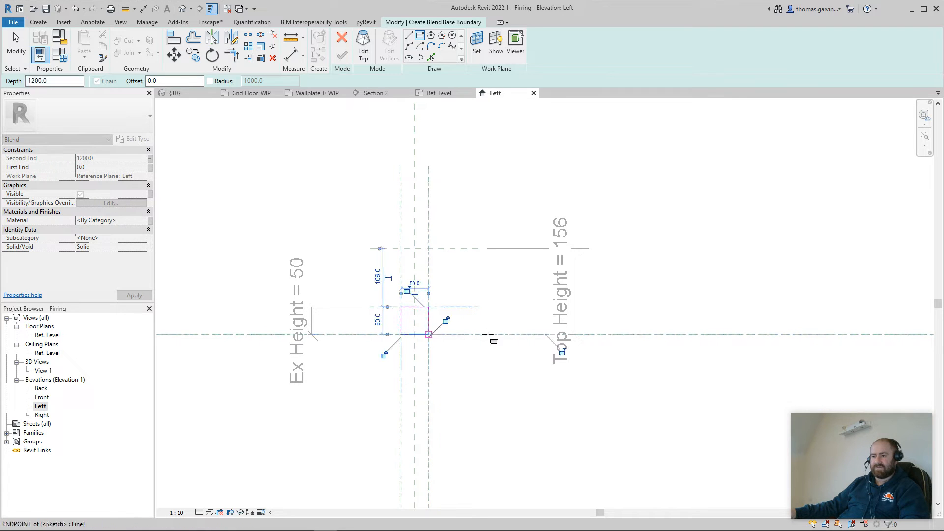
{"action": "left_click", "coordinate": [408, 290]}
{"action": "scroll", "coordinate": [422, 360], "scroll_direction": "up", "scroll_amount": 2}
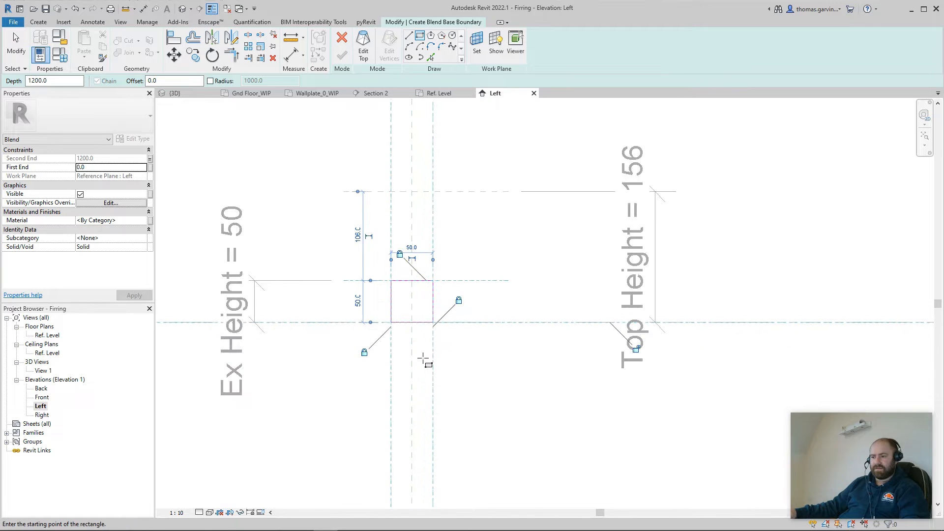
{"action": "scroll", "coordinate": [411, 334], "scroll_direction": "up", "scroll_amount": 2}
{"action": "scroll", "coordinate": [406, 329], "scroll_direction": "down", "scroll_amount": 4}
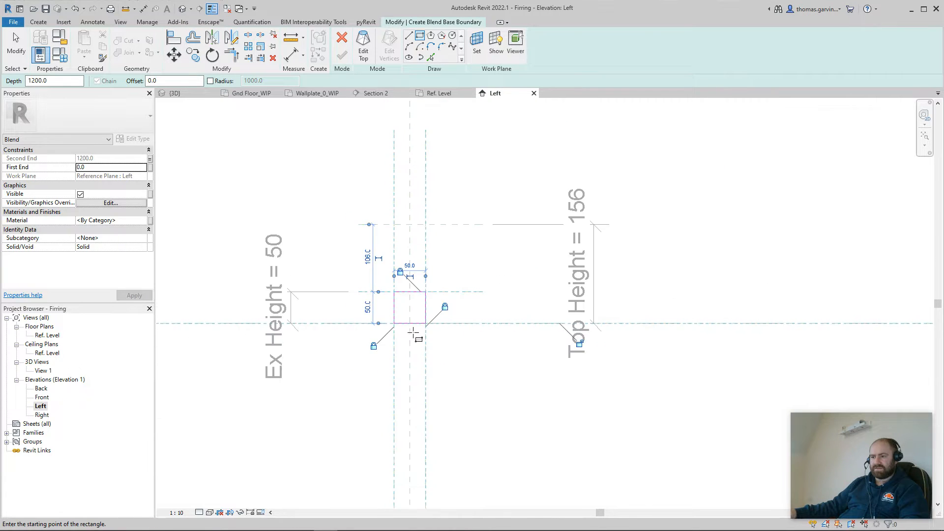
{"action": "scroll", "coordinate": [458, 376], "scroll_direction": "up", "scroll_amount": 2}
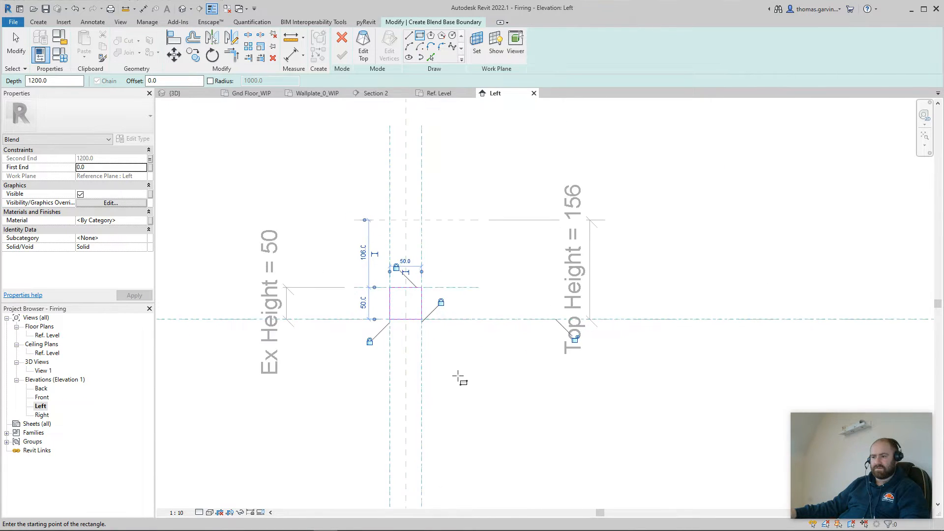
{"action": "scroll", "coordinate": [454, 368], "scroll_direction": "up", "scroll_amount": 2}
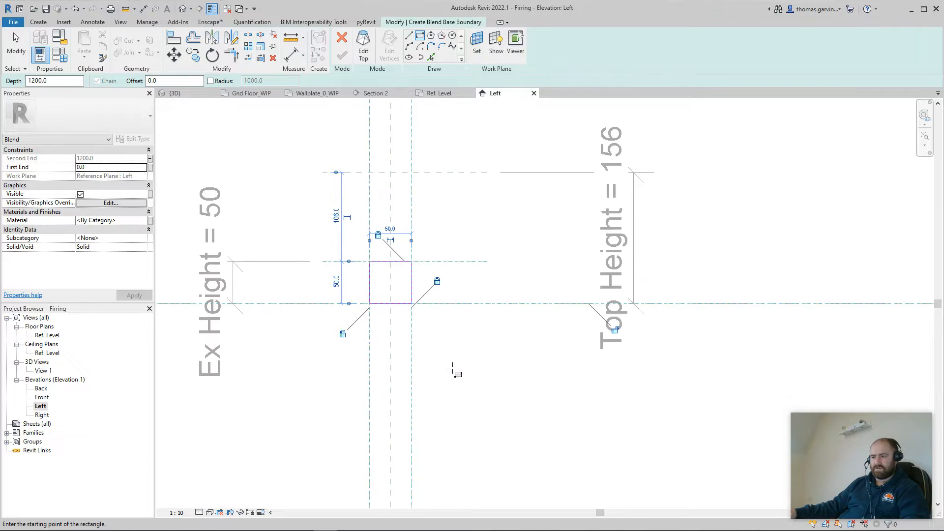
Align and lock the base rectangle's edges to the left width plane, the Ex Height plane and the Ref. Level.
{"action": "left_click", "coordinate": [173, 38]}
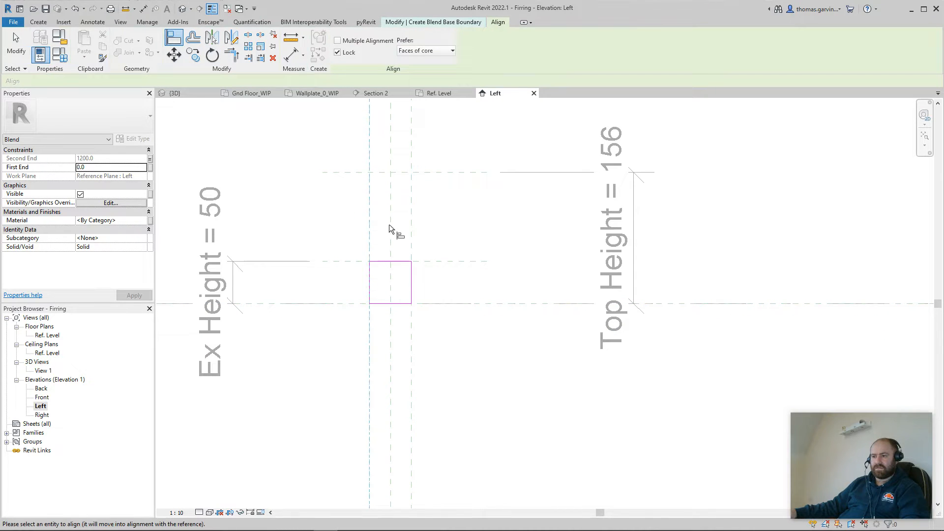
{"action": "left_click", "coordinate": [369, 274]}
{"action": "left_click", "coordinate": [464, 261]}
{"action": "left_click", "coordinate": [398, 261]}
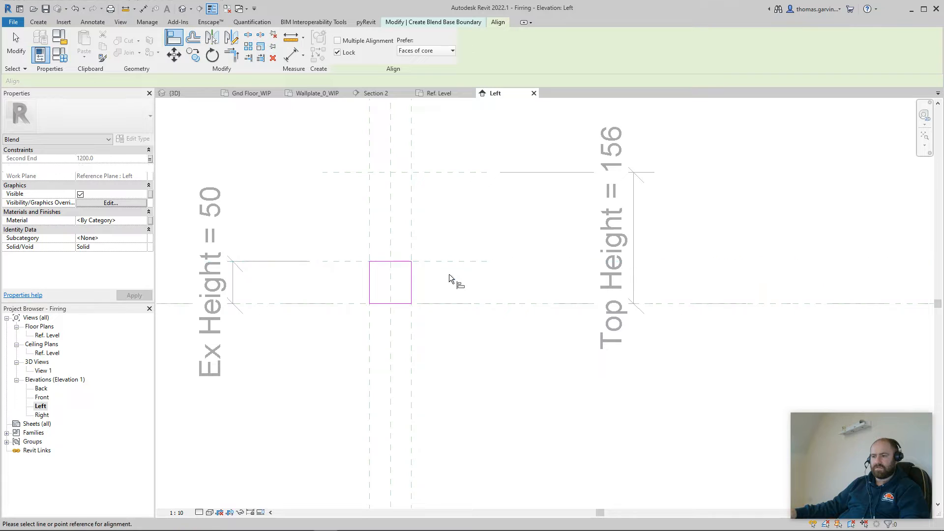
{"action": "left_click", "coordinate": [429, 303]}
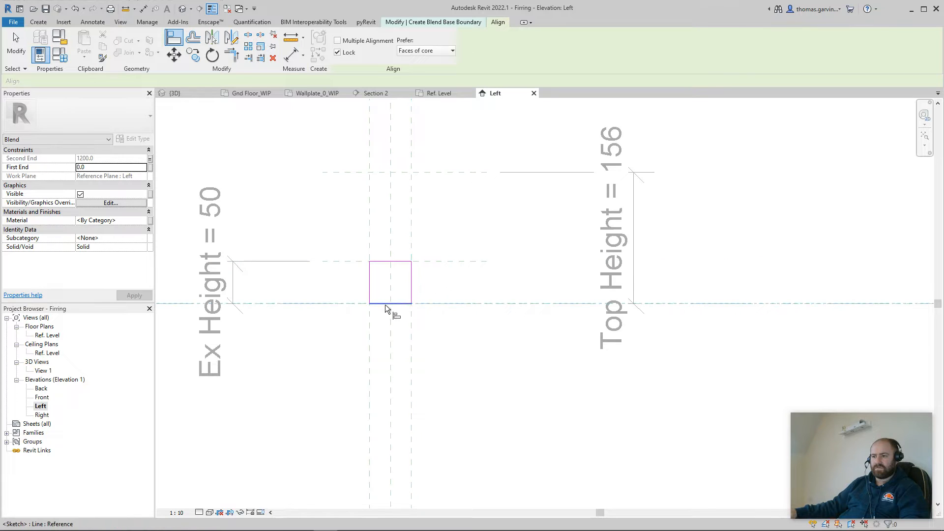
{"action": "left_click", "coordinate": [386, 304]}
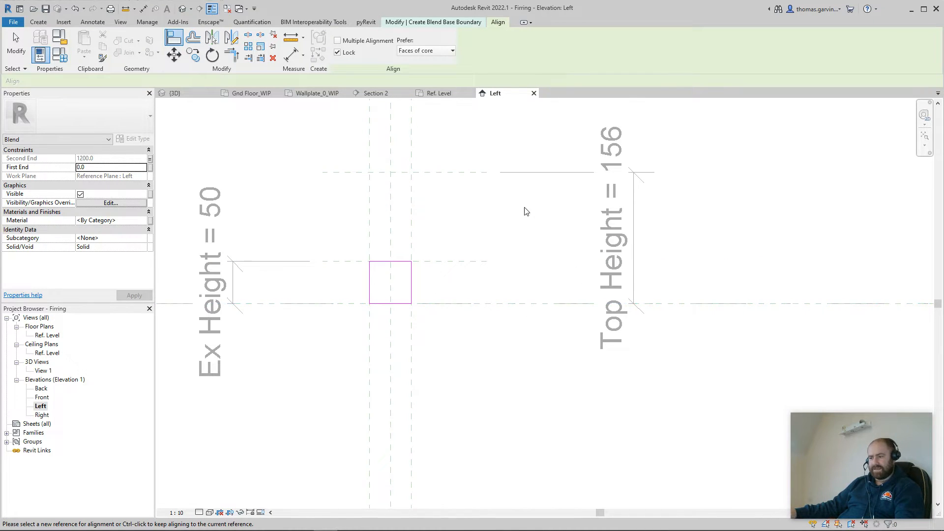
{"action": "middle_click_drag", "start_coordinate": [524, 212], "coordinate": [505, 278]}
{"action": "key", "text": "Escape"}
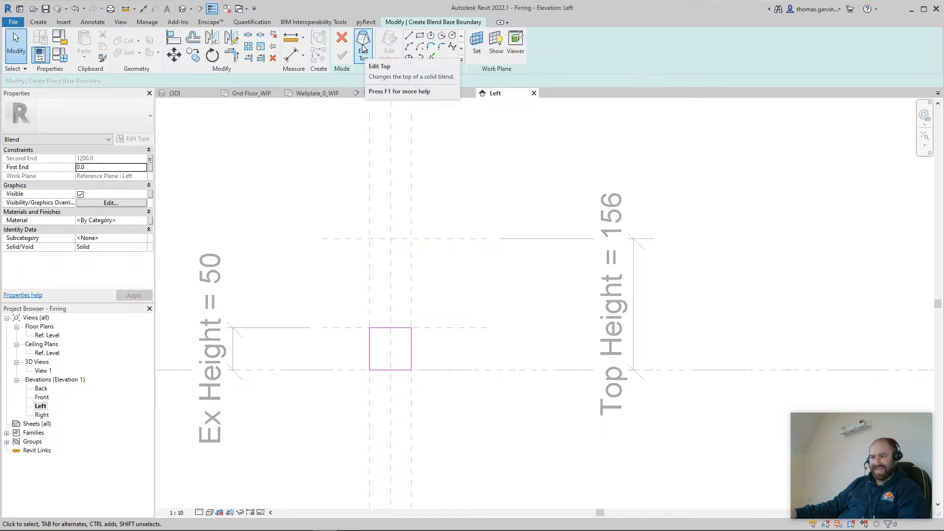
Sketch the blend's top as a locked rectangle between the width planes, from the Top Height plane to the Ref. Level, and finish the blend.
{"action": "left_click", "coordinate": [363, 47]}
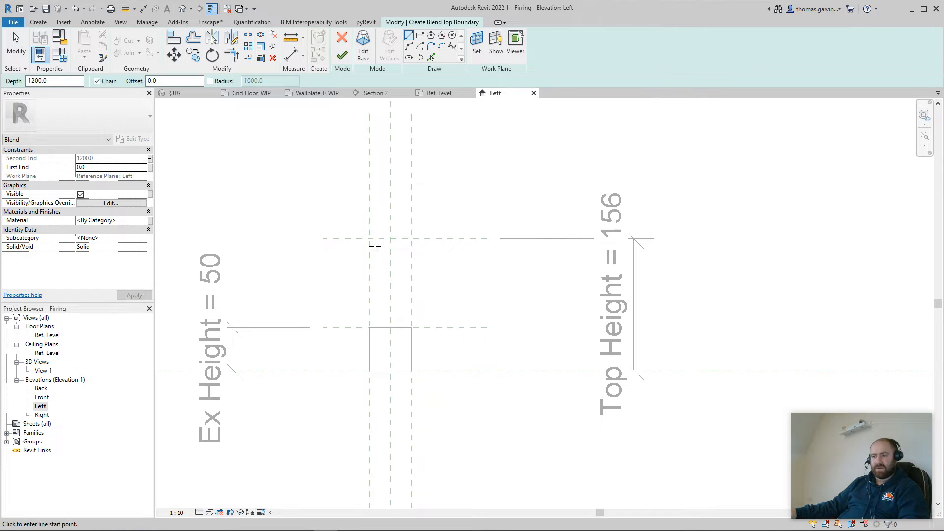
{"action": "left_click", "coordinate": [420, 37]}
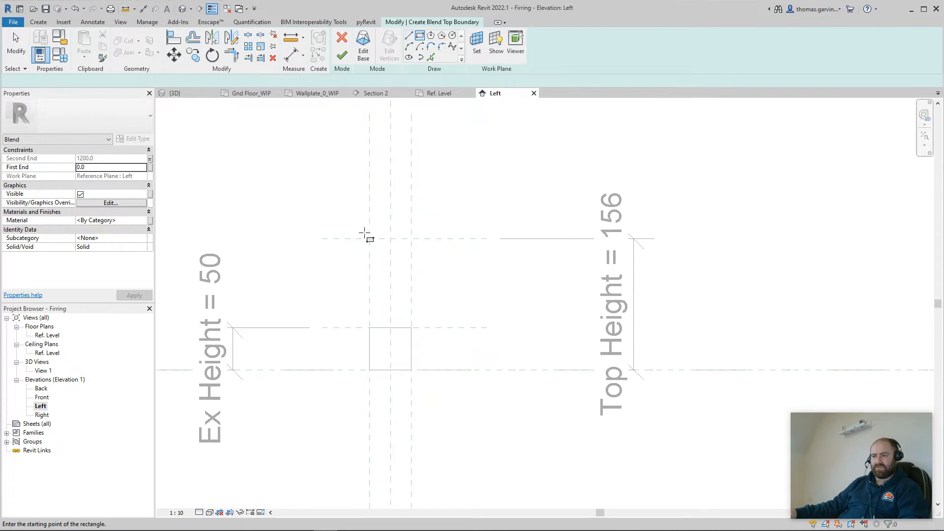
{"action": "left_click", "coordinate": [370, 239]}
{"action": "left_click", "coordinate": [411, 369]}
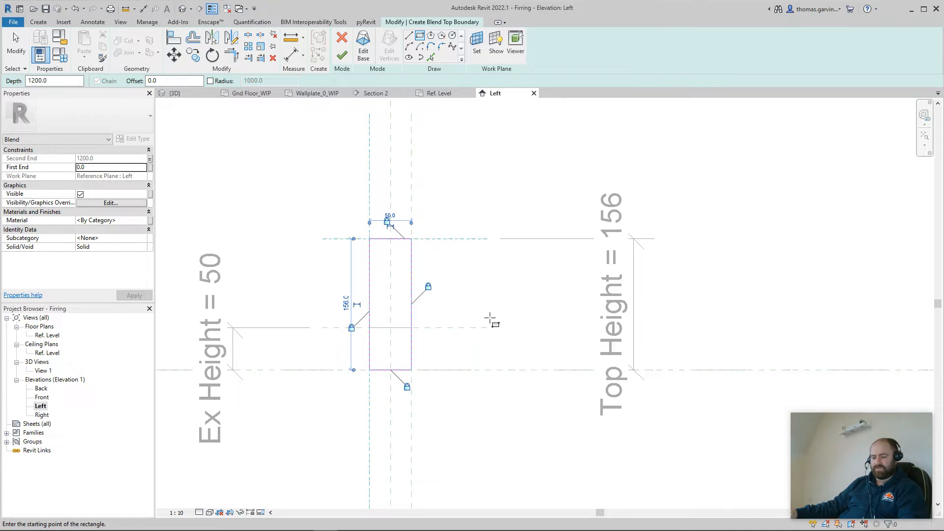
{"action": "key", "text": "Escape"}
{"action": "key", "text": "Escape"}
{"action": "left_click", "coordinate": [343, 55]}
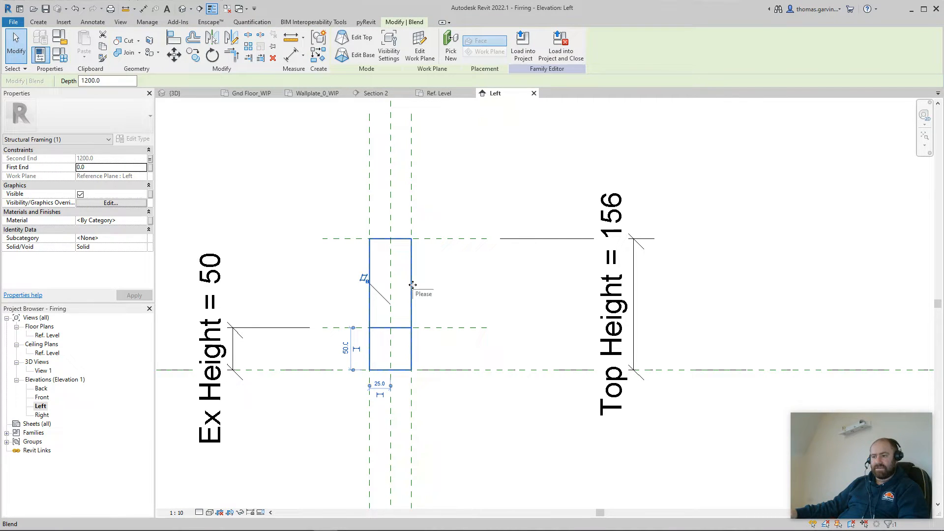
Associate the blend's material with the Structural Material family parameter.
{"action": "left_click", "coordinate": [151, 223]}
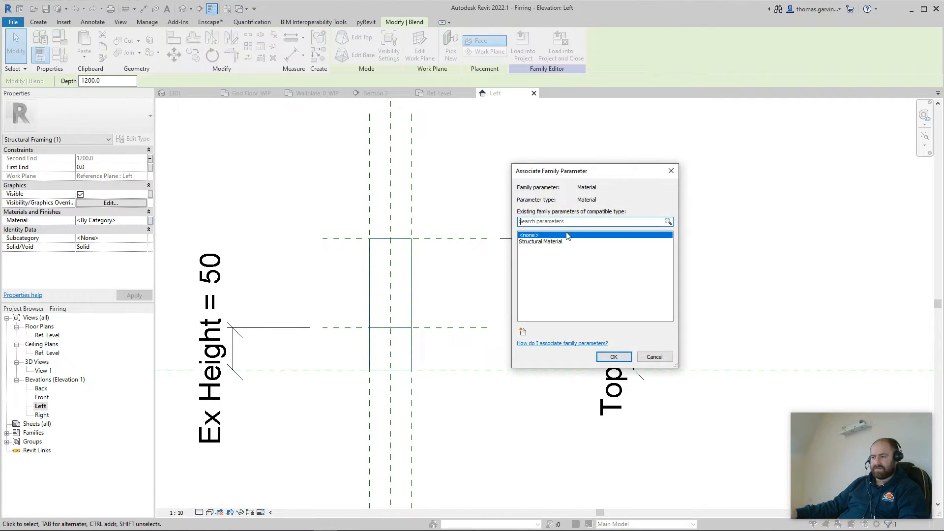
{"action": "left_click", "coordinate": [550, 242]}
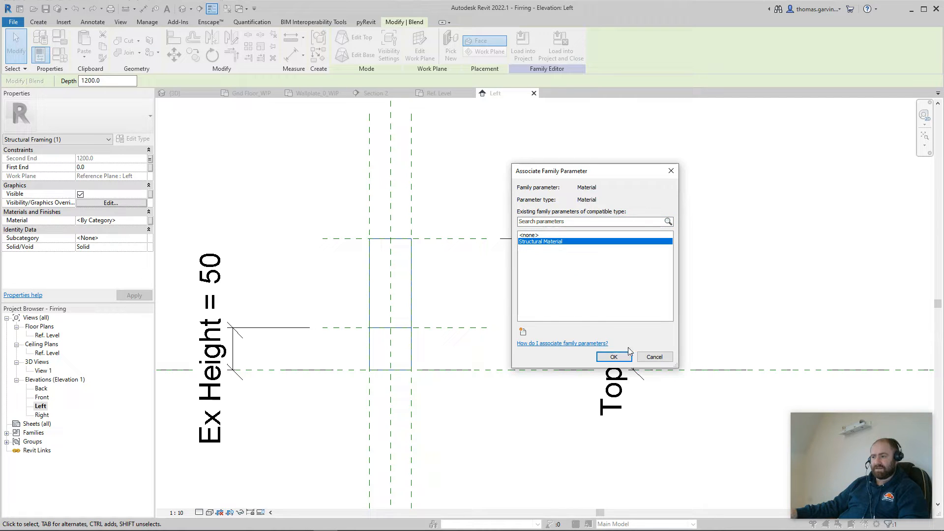
{"action": "left_click", "coordinate": [619, 357]}
{"action": "left_click", "coordinate": [568, 148]}
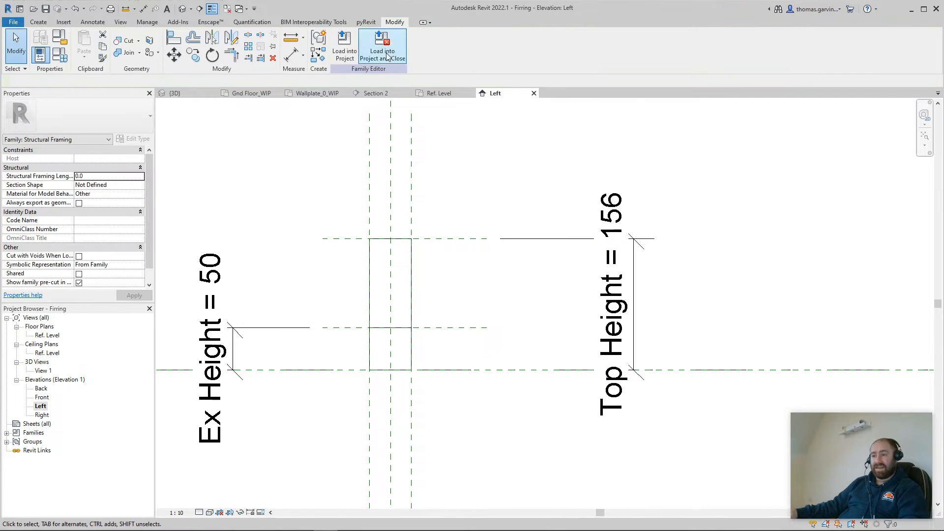
Save the Firring family and inspect the tapered blend in the default 3D view.
{"action": "left_click", "coordinate": [46, 8]}
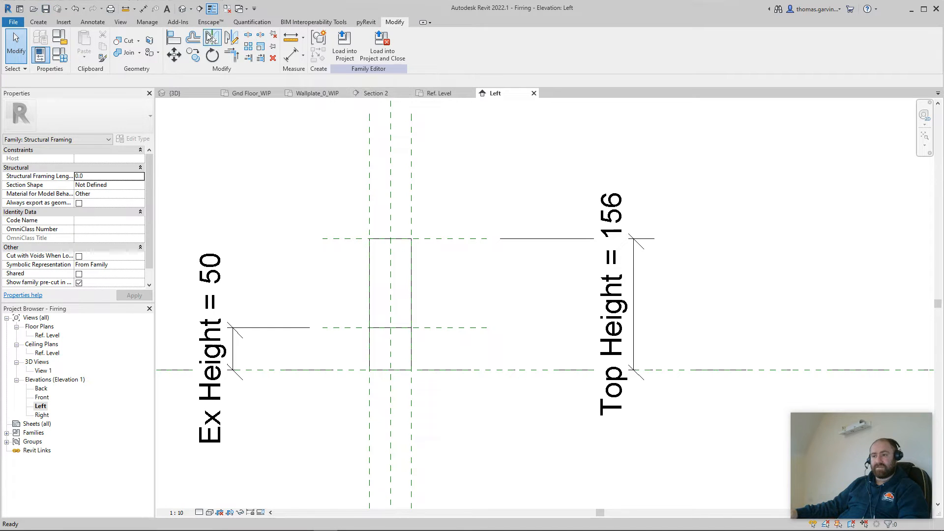
{"action": "left_click", "coordinate": [181, 9]}
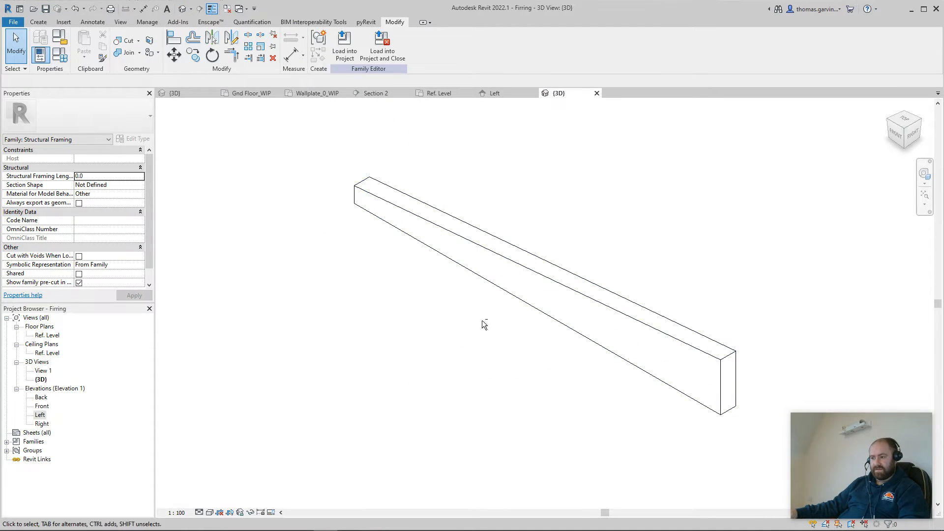
{"action": "middle_click_drag", "start_coordinate": [481, 320], "coordinate": [758, 280], "text": "shift"}
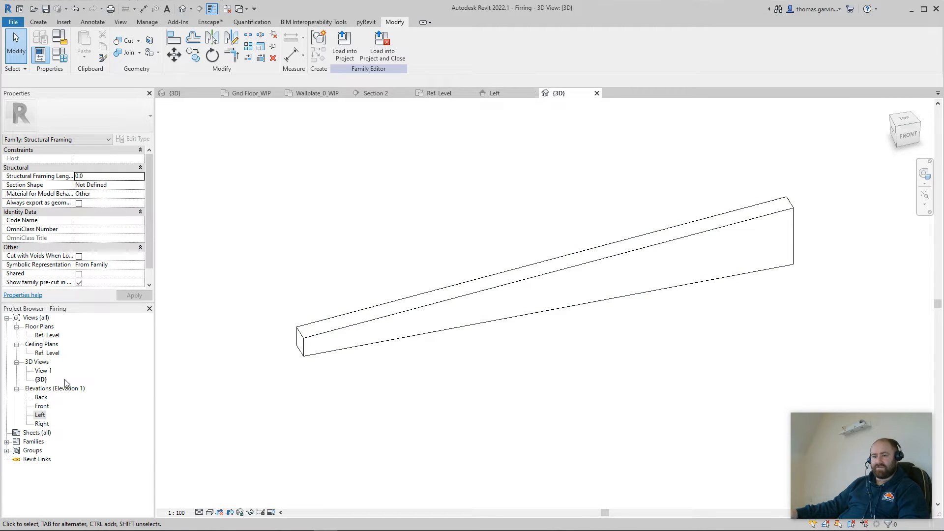
Try moving the Right reference plane outward in the Front elevation to flex the firring's length, and undo the move.
{"action": "double_click", "coordinate": [42, 405]}
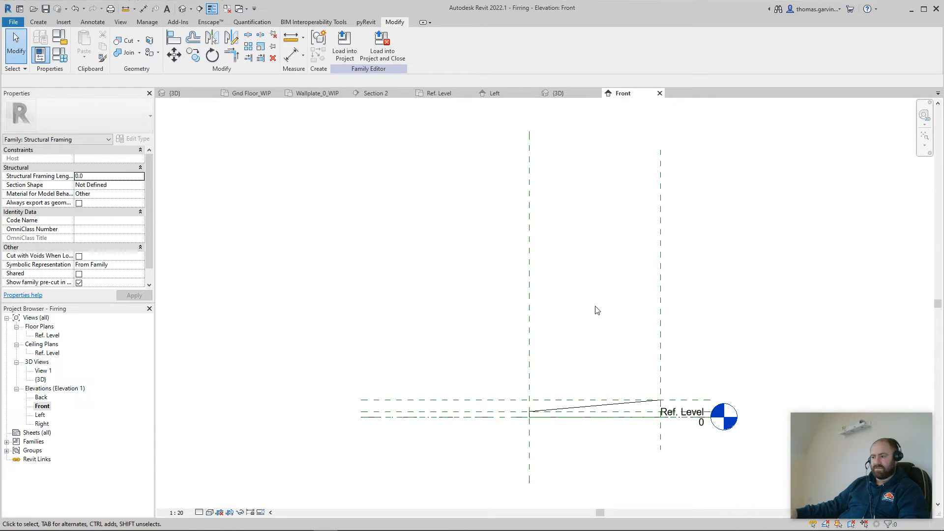
{"action": "scroll", "coordinate": [560, 272], "scroll_direction": "up", "scroll_amount": 2}
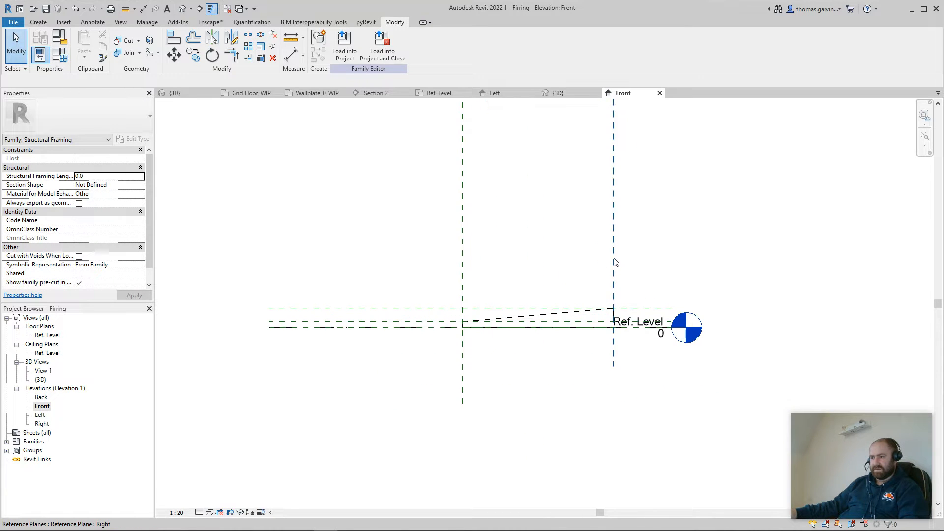
{"action": "left_click", "coordinate": [612, 224]}
{"action": "left_click_drag", "start_coordinate": [612, 223], "coordinate": [736, 221]}
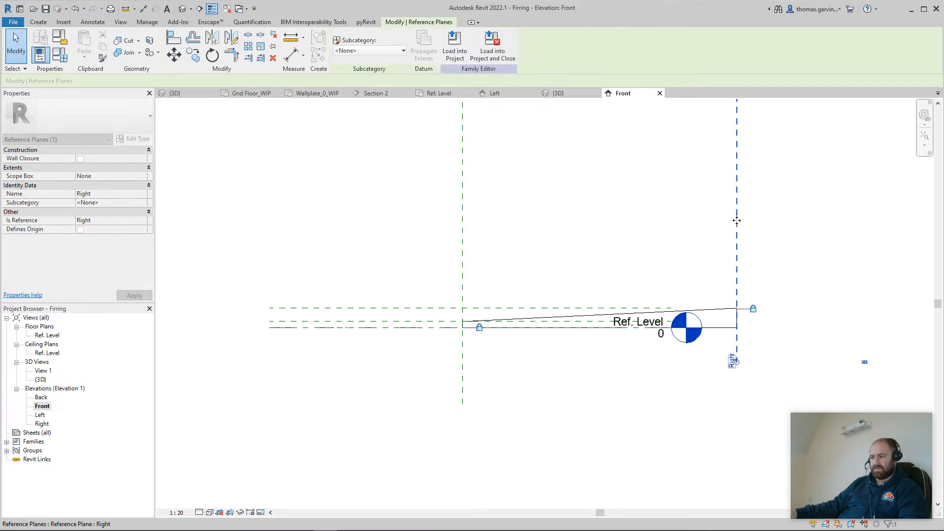
{"action": "key", "text": "ctrl+z"}
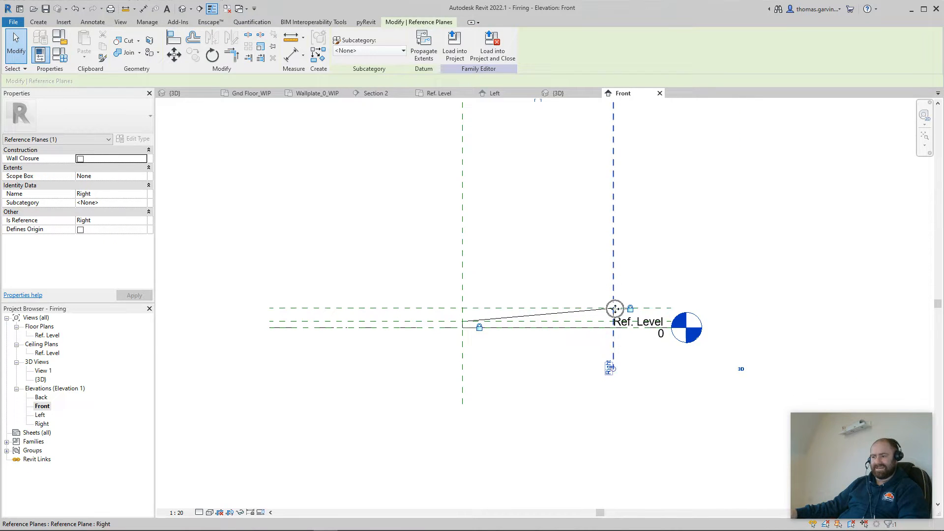
{"action": "left_click", "coordinate": [690, 202]}
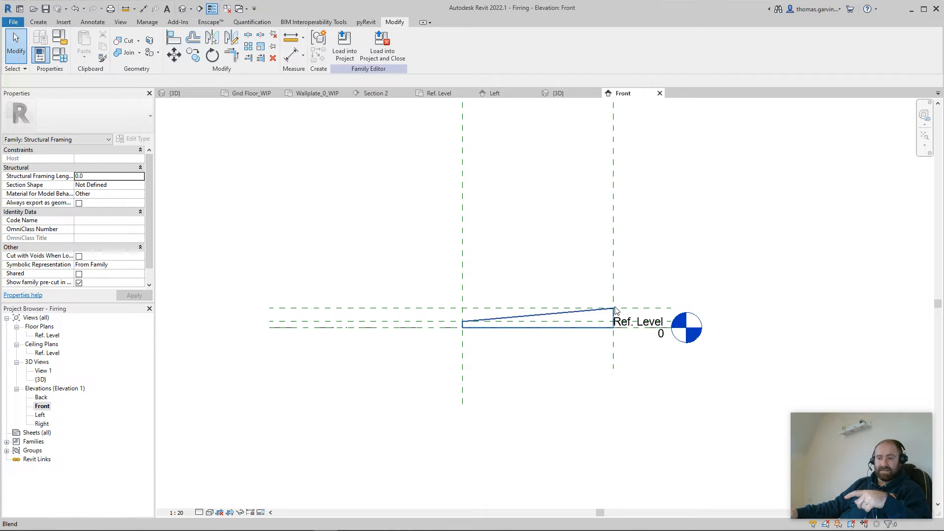
Review the Top Height parameter in the family types and close them without changes.
{"action": "scroll", "coordinate": [94, 228], "scroll_direction": "down", "scroll_amount": 1}
{"action": "scroll", "coordinate": [113, 192], "scroll_direction": "up", "scroll_amount": 1}
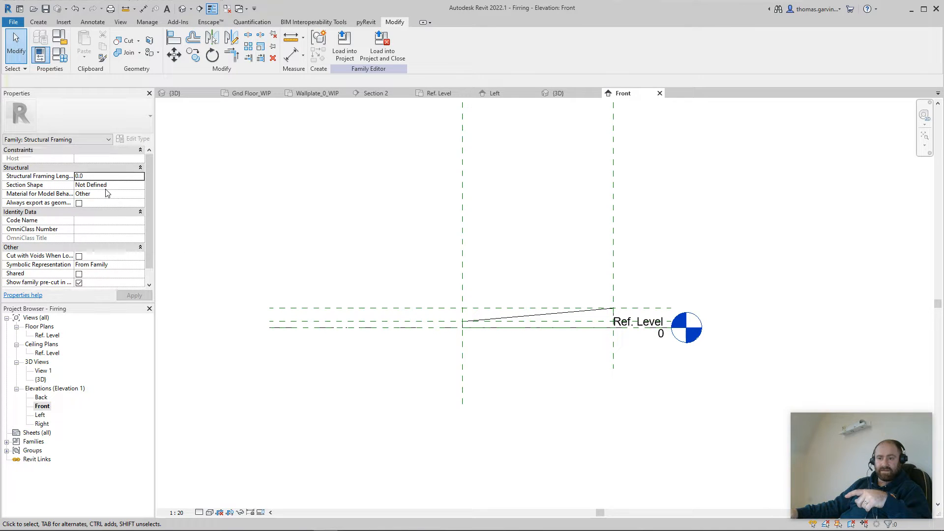
{"action": "scroll", "coordinate": [108, 212], "scroll_direction": "down", "scroll_amount": 1}
{"action": "scroll", "coordinate": [113, 264], "scroll_direction": "up", "scroll_amount": 1}
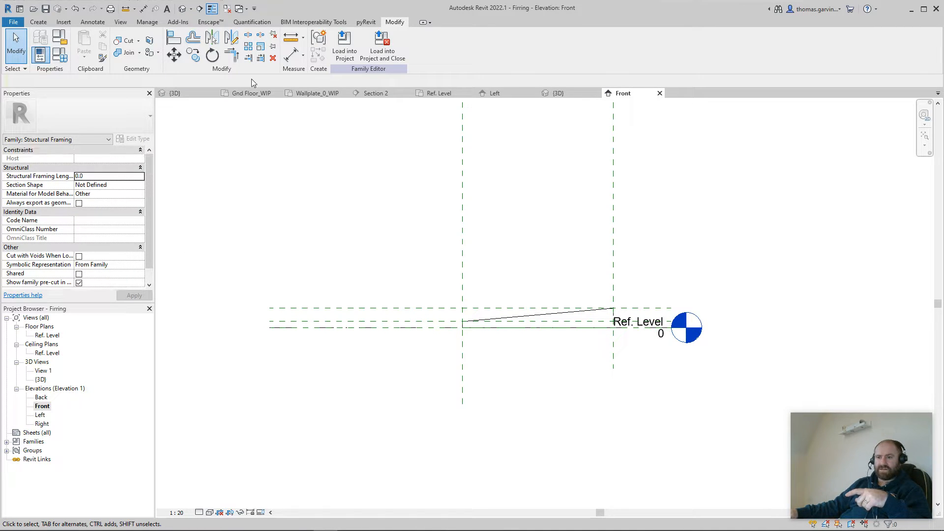
{"action": "left_click", "coordinate": [67, 56]}
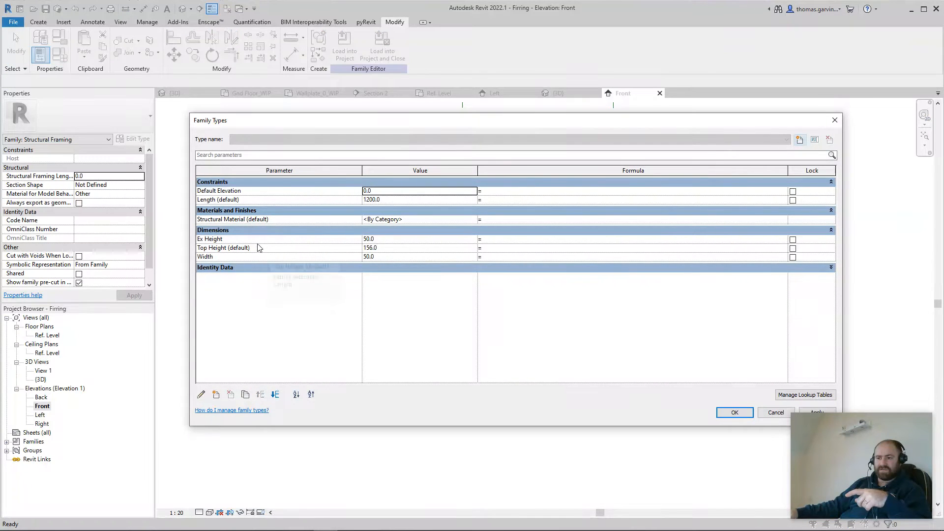
{"action": "left_click", "coordinate": [386, 249]}
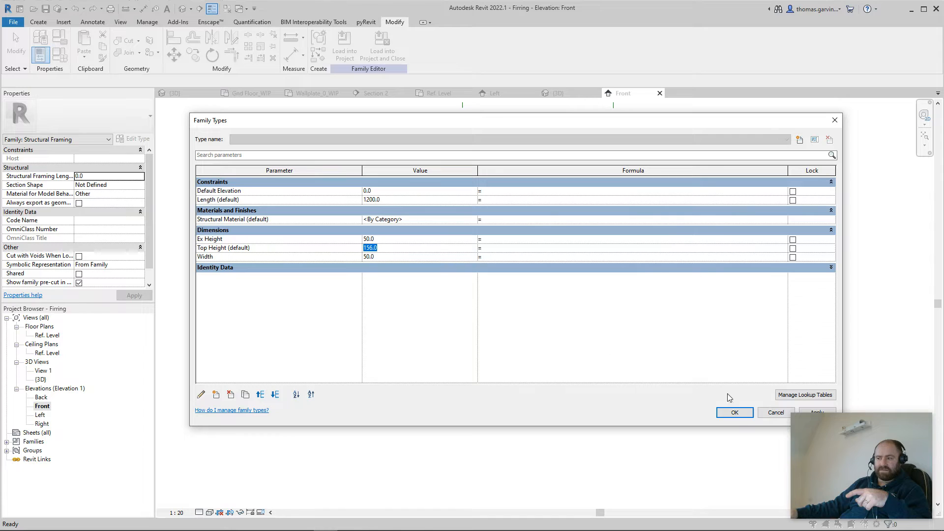
{"action": "left_click", "coordinate": [776, 412]}
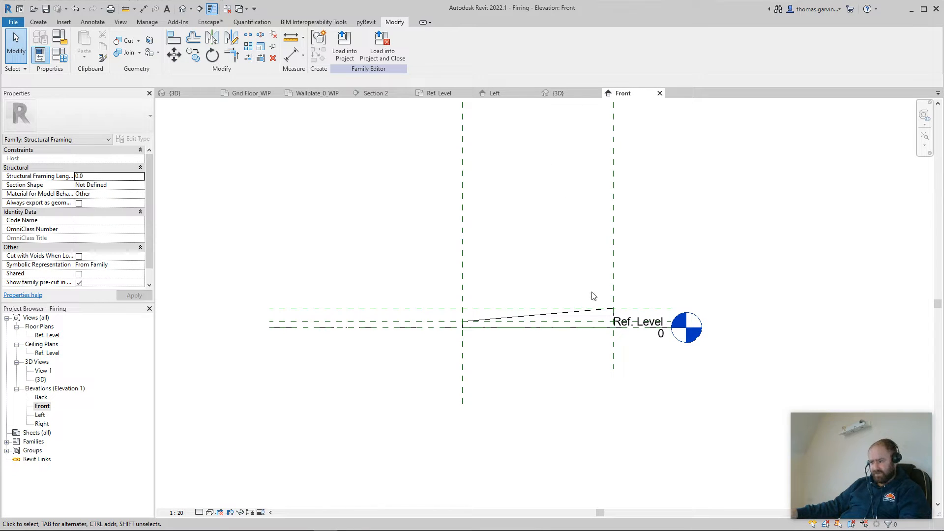
Save and close the Firring family while loading it into the Simple Building project, and exit beam placement.
{"action": "left_click", "coordinate": [382, 47]}
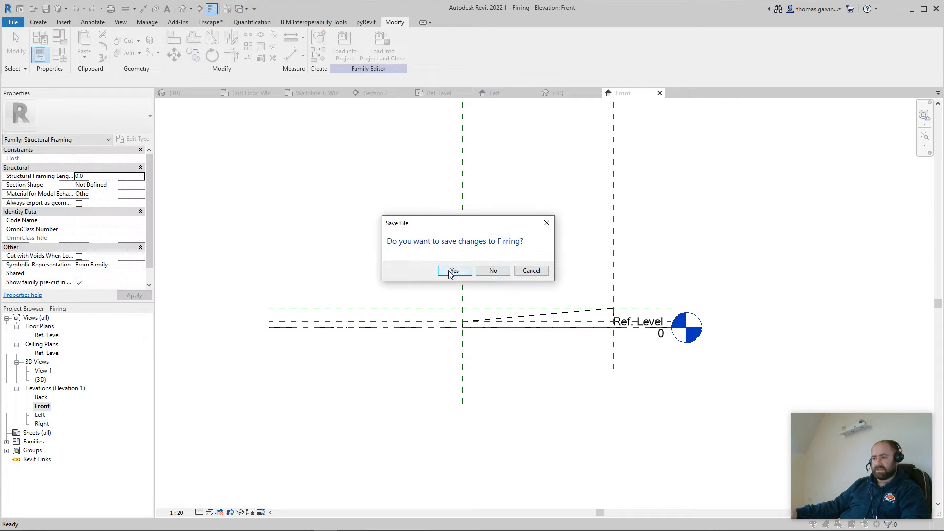
{"action": "left_click", "coordinate": [453, 271]}
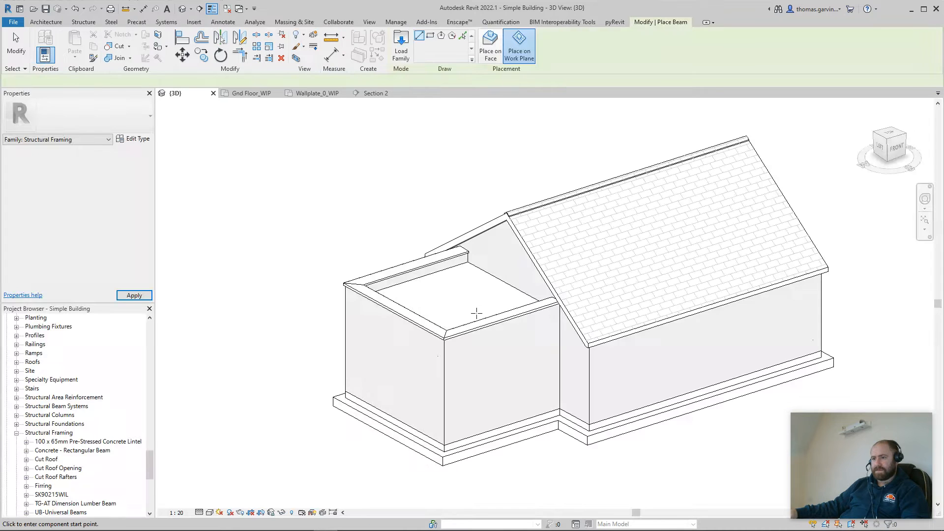
{"action": "key", "text": "Escape"}
{"action": "key", "text": "Escape"}
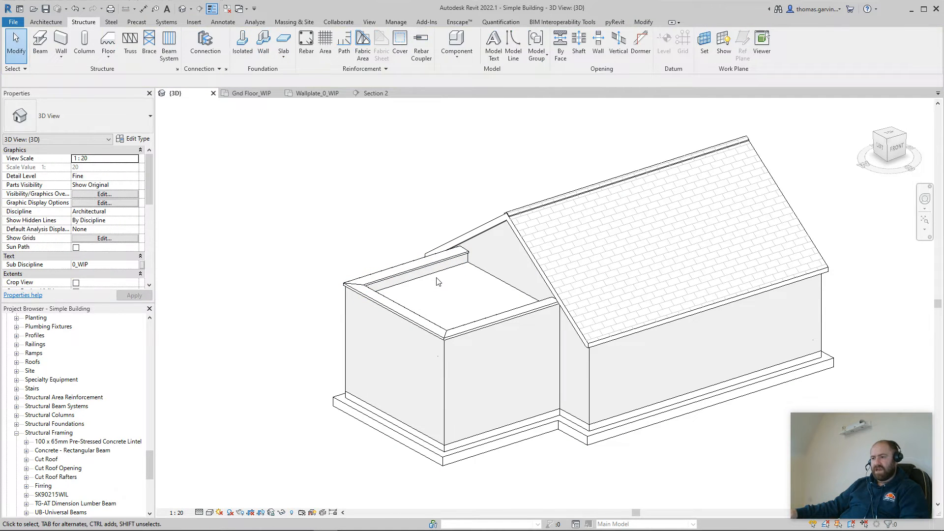
Identify the flat roof in the 3D view and bring it up in the Wallplate_0_WIP floor plan.
{"action": "left_click", "coordinate": [453, 308]}
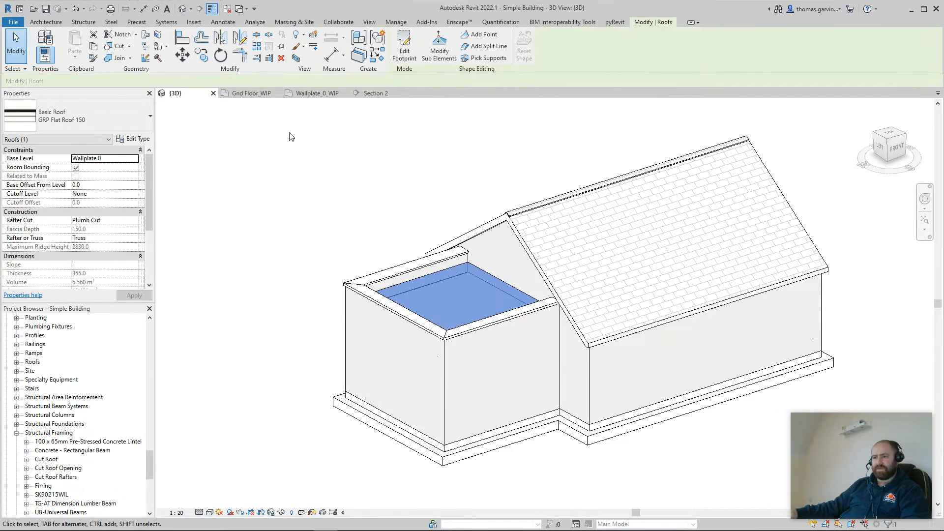
{"action": "left_click", "coordinate": [316, 93]}
{"action": "scroll", "coordinate": [408, 239], "scroll_direction": "up", "scroll_amount": 3}
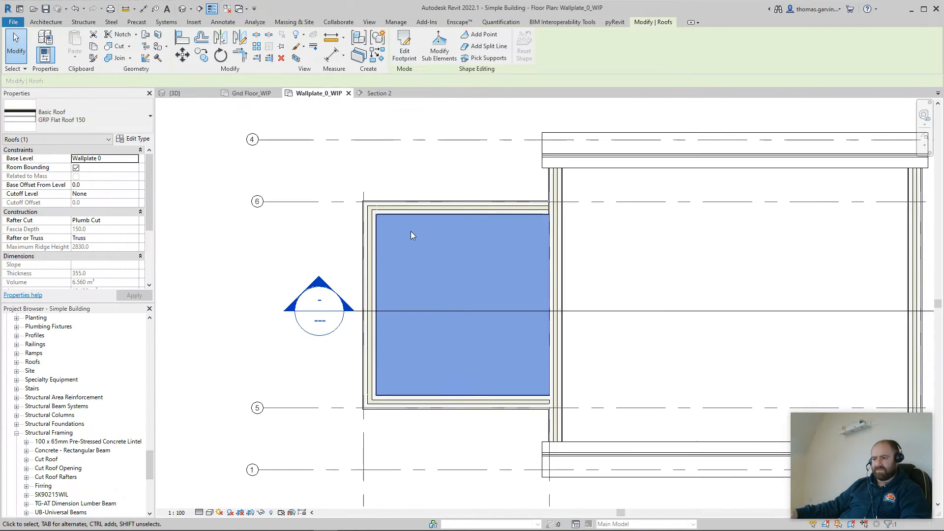
{"action": "left_click", "coordinate": [411, 167]}
{"action": "scroll", "coordinate": [384, 207], "scroll_direction": "up", "scroll_amount": 1}
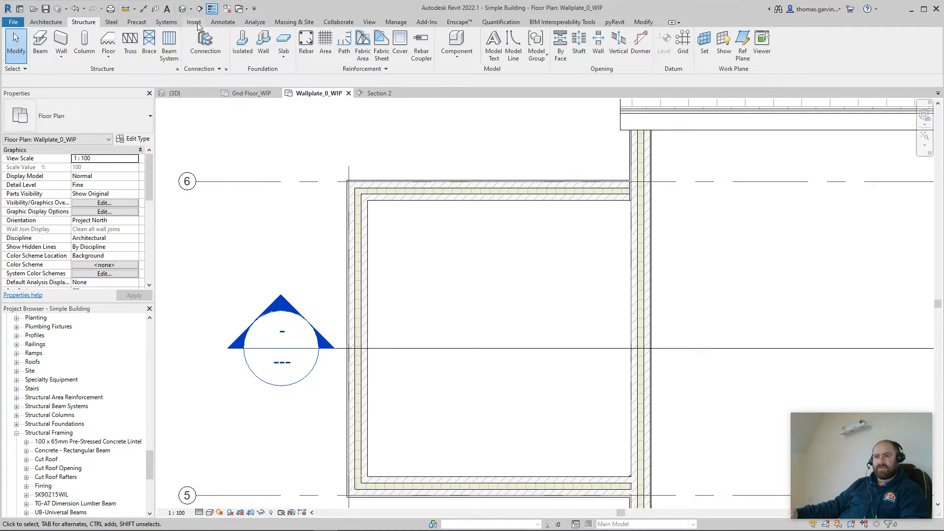
Draw a detail line offset 150 mm inside the flat roof's outer parapet wall, spanning between its two inner corners.
{"action": "left_click", "coordinate": [223, 22]}
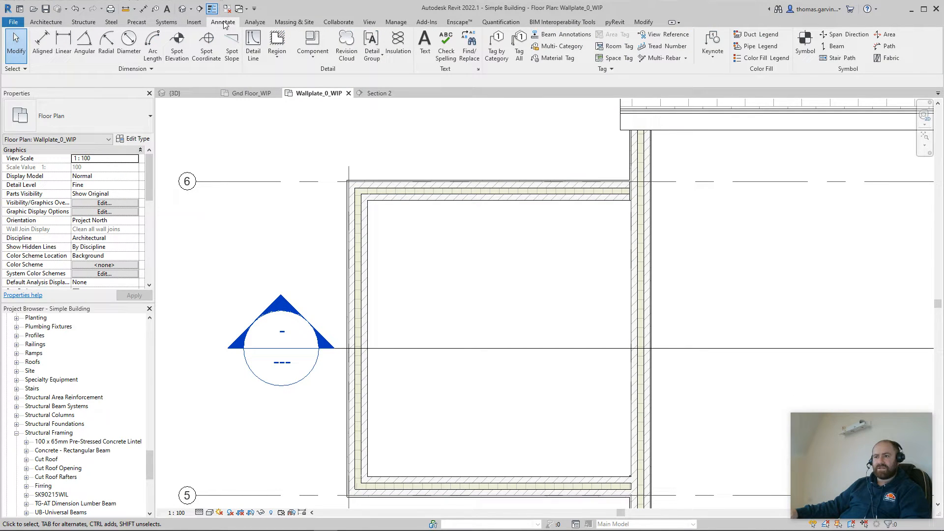
{"action": "left_click", "coordinate": [254, 43]}
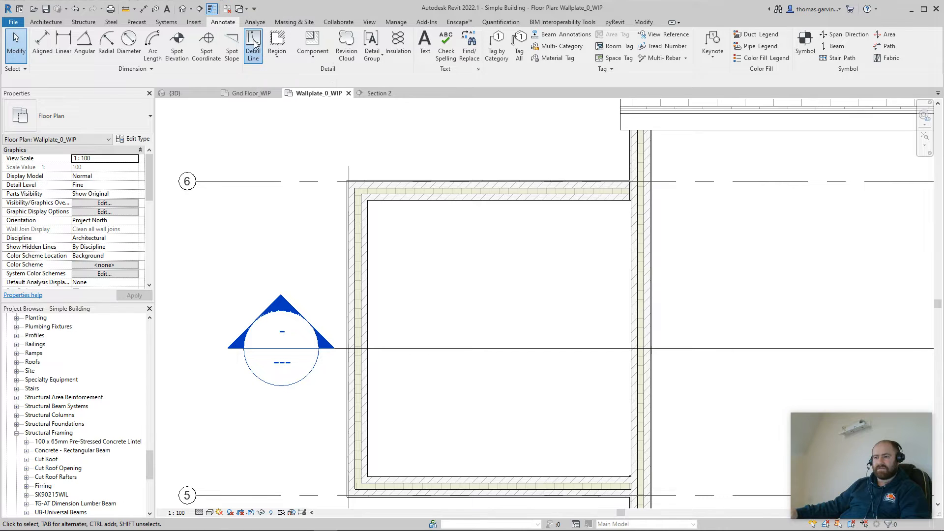
{"action": "left_click", "coordinate": [159, 79]}
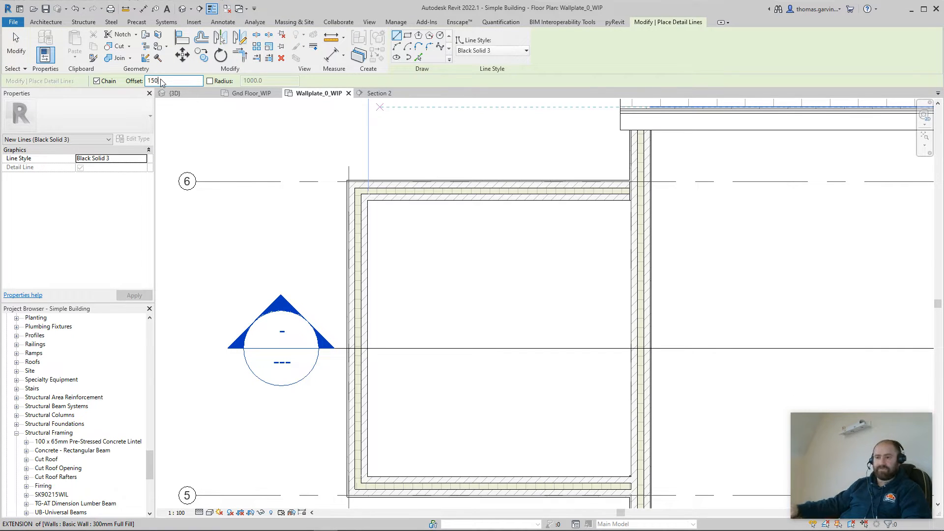
{"action": "scroll", "coordinate": [378, 211], "scroll_direction": "up", "scroll_amount": 4}
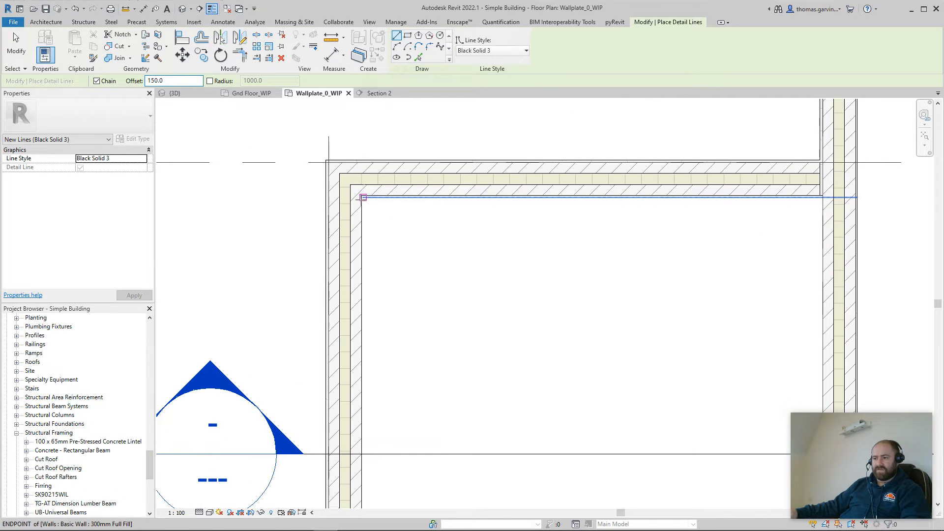
{"action": "scroll", "coordinate": [362, 197], "scroll_direction": "up", "scroll_amount": 2}
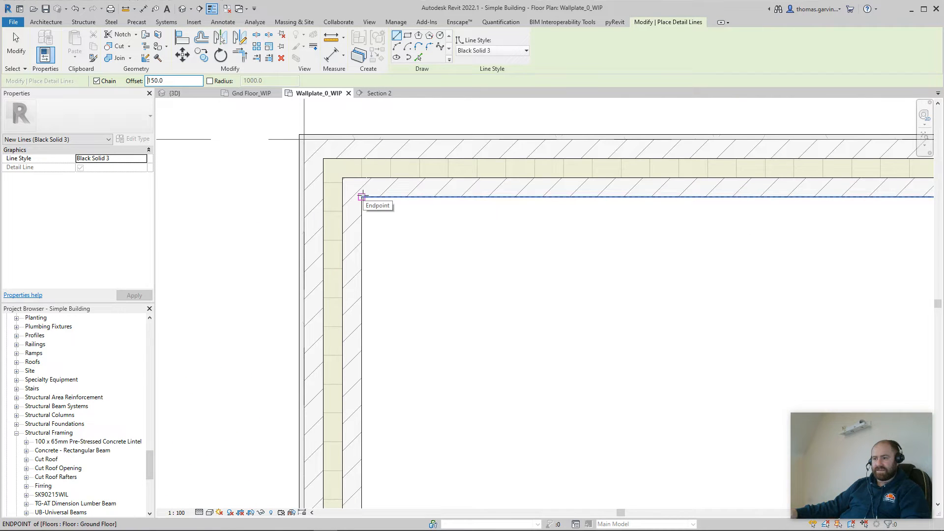
{"action": "left_click", "coordinate": [363, 196]}
{"action": "scroll", "coordinate": [394, 285], "scroll_direction": "down", "scroll_amount": 1}
{"action": "middle_click_drag", "start_coordinate": [400, 406], "coordinate": [349, 164]}
{"action": "scroll", "coordinate": [349, 165], "scroll_direction": "down", "scroll_amount": 1}
{"action": "middle_click_drag", "start_coordinate": [347, 429], "coordinate": [328, 296]}
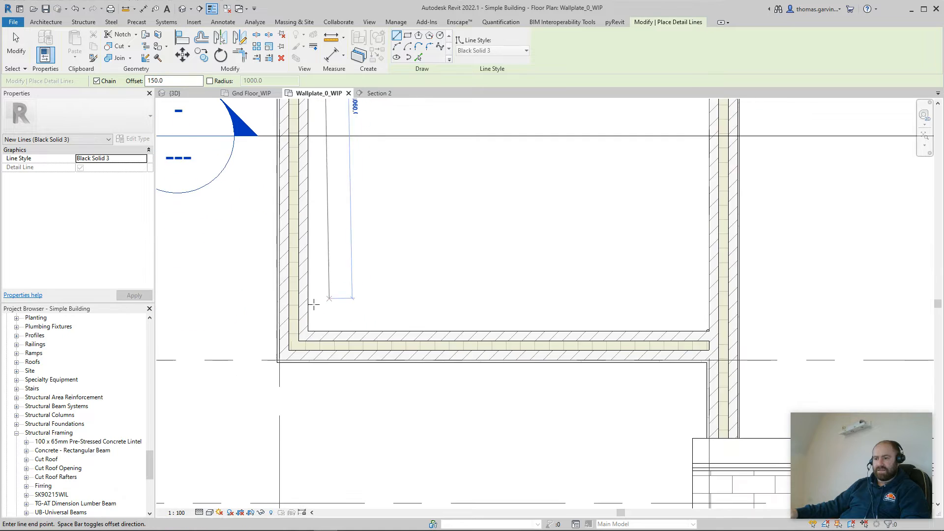
{"action": "scroll", "coordinate": [314, 305], "scroll_direction": "up", "scroll_amount": 2}
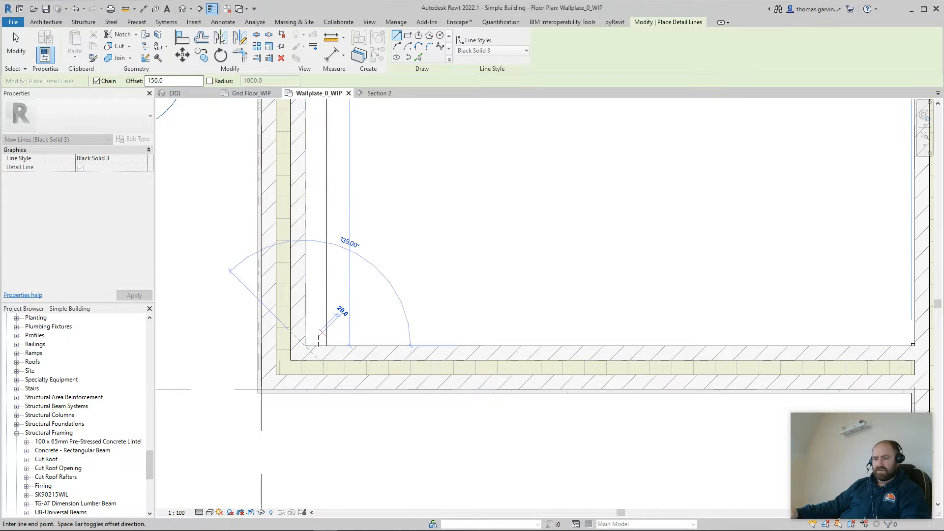
{"action": "scroll", "coordinate": [389, 299], "scroll_direction": "down", "scroll_amount": 2}
{"action": "middle_click_drag", "start_coordinate": [417, 218], "coordinate": [400, 303]}
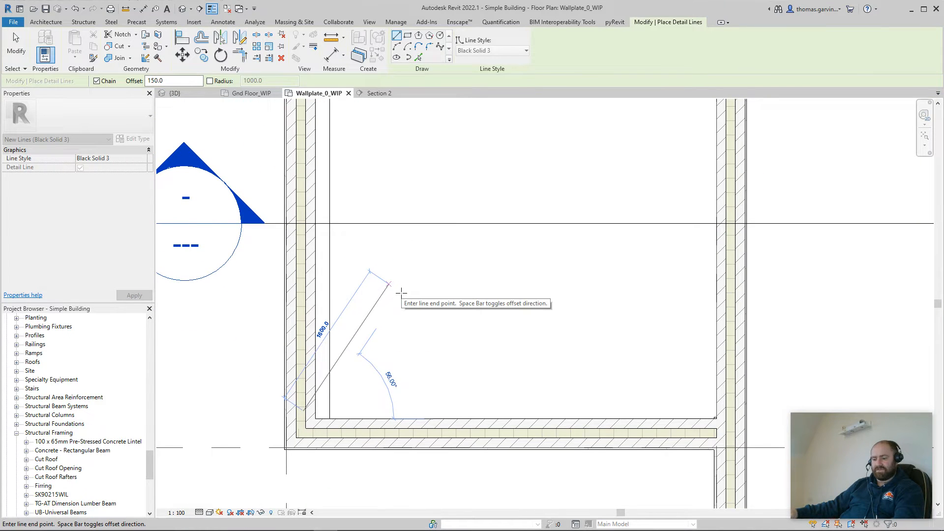
{"action": "key", "text": "Escape"}
{"action": "key", "text": "Escape"}
Offset a copy of the detail line 50 mm further into the flat roof.
{"action": "middle_click_drag", "start_coordinate": [396, 184], "coordinate": [422, 267]}
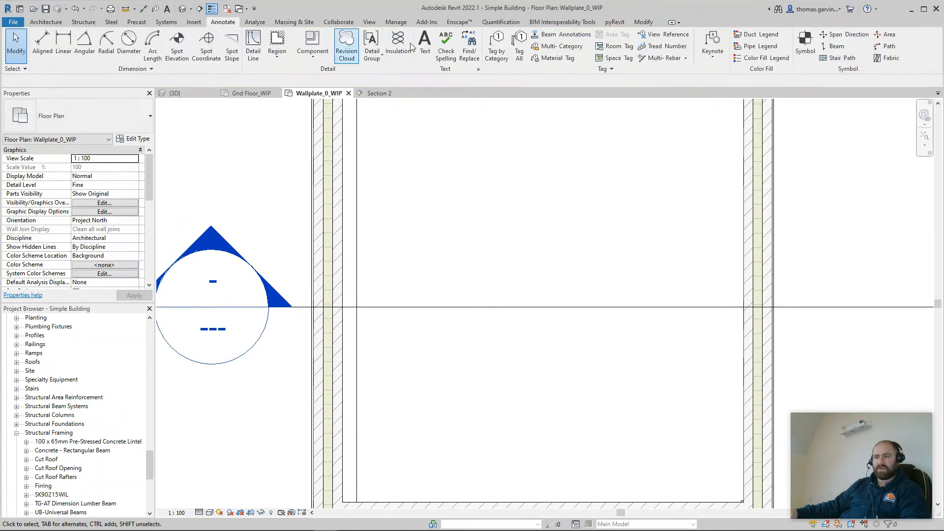
{"action": "left_click", "coordinate": [642, 23]}
{"action": "left_click", "coordinate": [201, 37]}
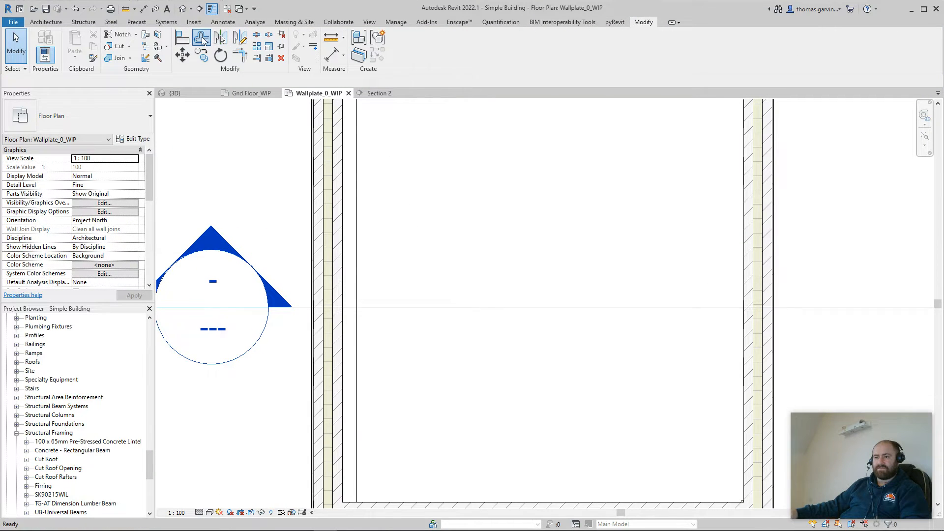
{"action": "middle_click_drag", "start_coordinate": [360, 105], "coordinate": [358, 167]}
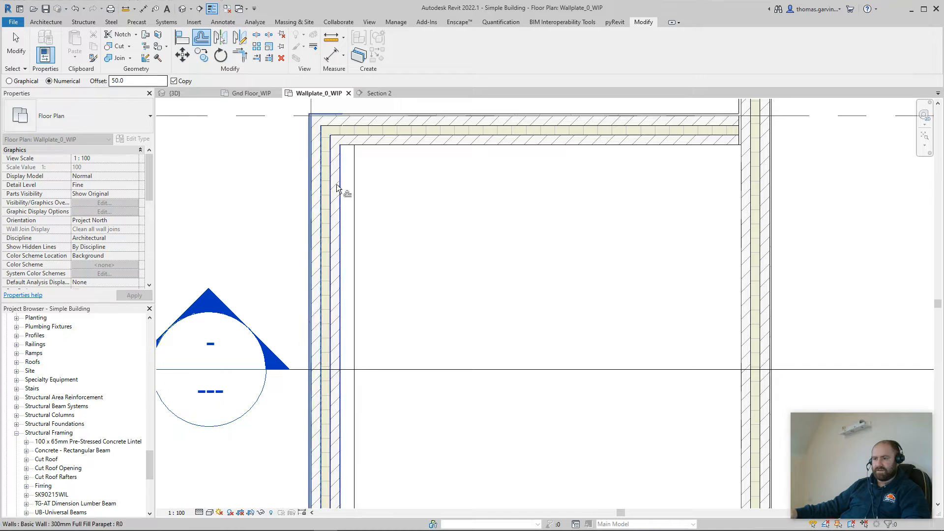
{"action": "left_click", "coordinate": [356, 202]}
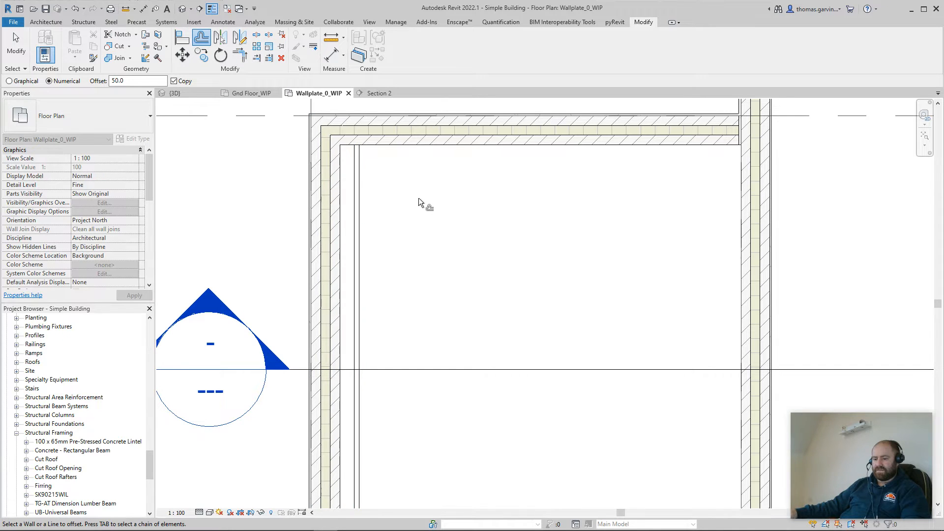
{"action": "key", "text": "Escape"}
{"action": "key", "text": "Escape"}
{"action": "scroll", "coordinate": [448, 194], "scroll_direction": "down", "scroll_amount": 2}
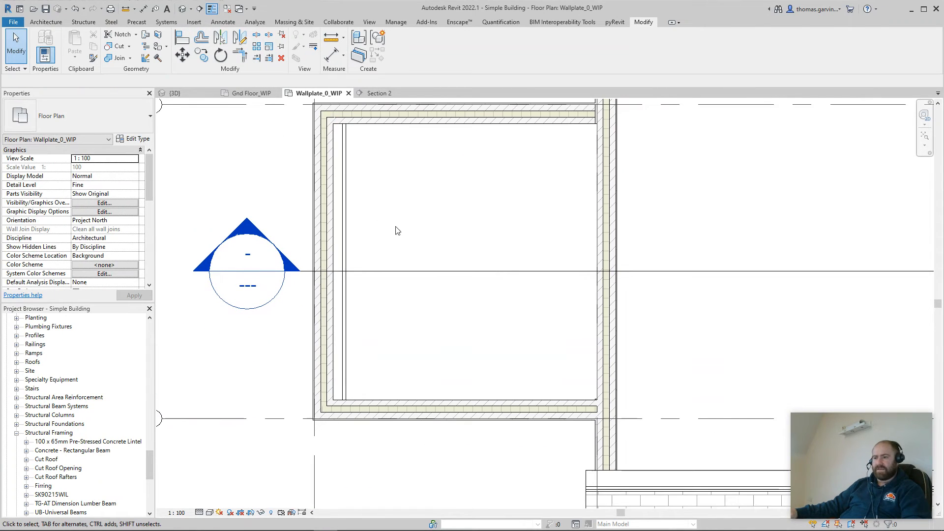
Open Section 2 and examine the flat roof's layer build-up at the parapet wall.
{"action": "double_click", "coordinate": [248, 220]}
{"action": "scroll", "coordinate": [438, 316], "scroll_direction": "up", "scroll_amount": 4}
{"action": "scroll", "coordinate": [354, 236], "scroll_direction": "up", "scroll_amount": 3}
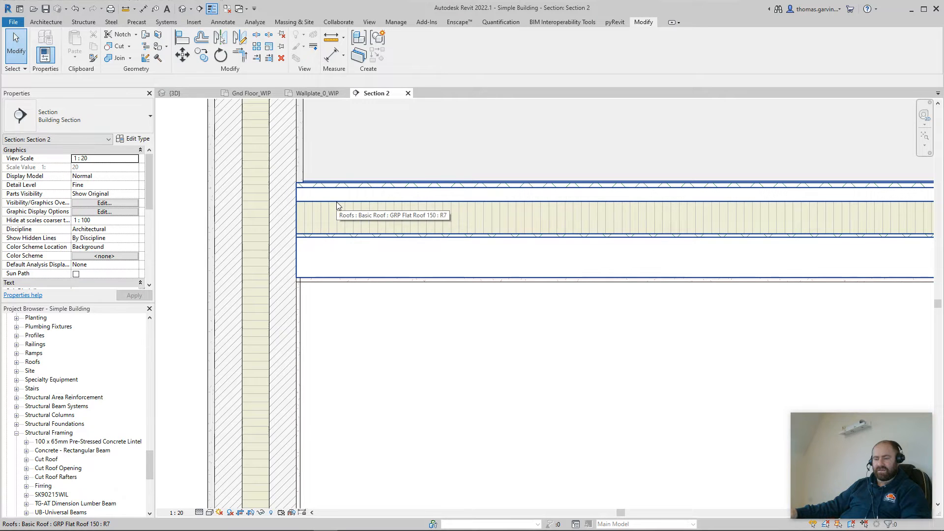
{"action": "scroll", "coordinate": [337, 206], "scroll_direction": "down", "scroll_amount": 3}
{"action": "middle_click_drag", "start_coordinate": [322, 251], "coordinate": [362, 259]}
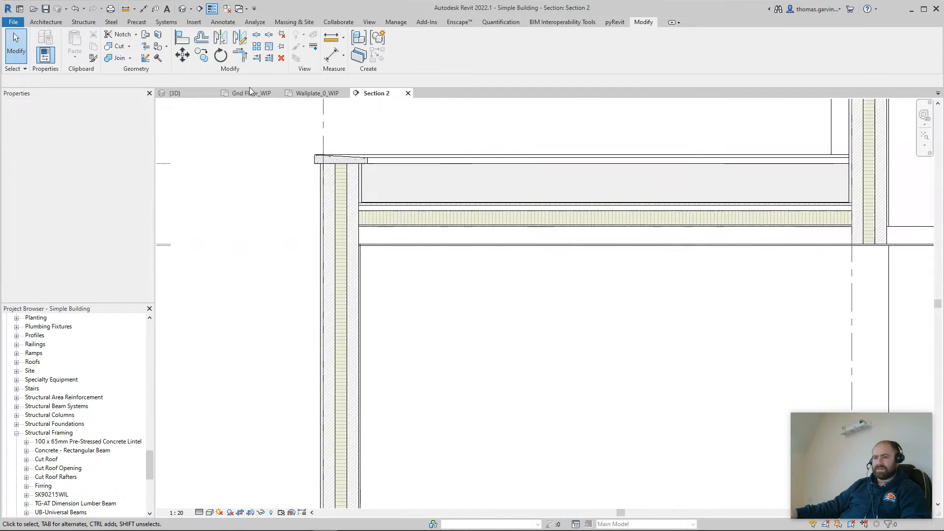
Draw a horizontal reference plane across the extension just below the flat roof in Section 2 and name it Firring.
{"action": "left_click", "coordinate": [46, 23]}
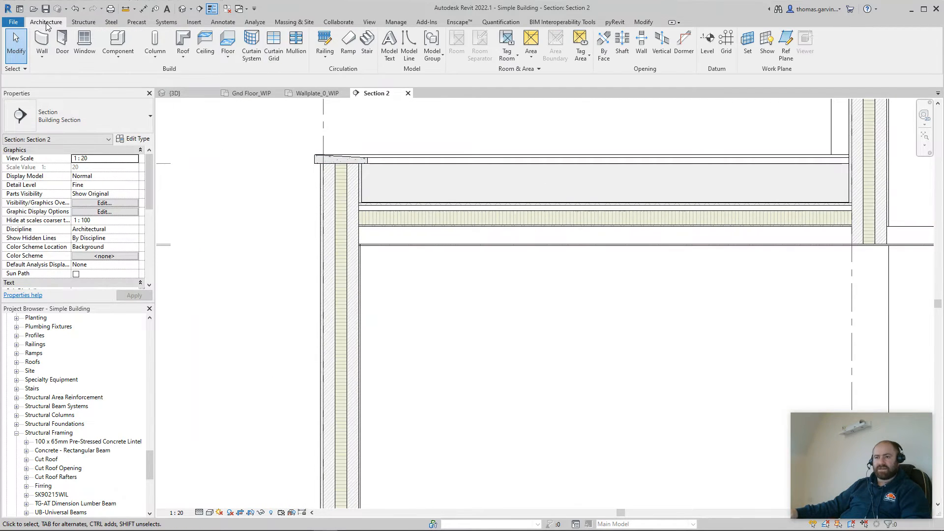
{"action": "left_click", "coordinate": [786, 45]}
{"action": "scroll", "coordinate": [386, 100], "scroll_direction": "down", "scroll_amount": 1}
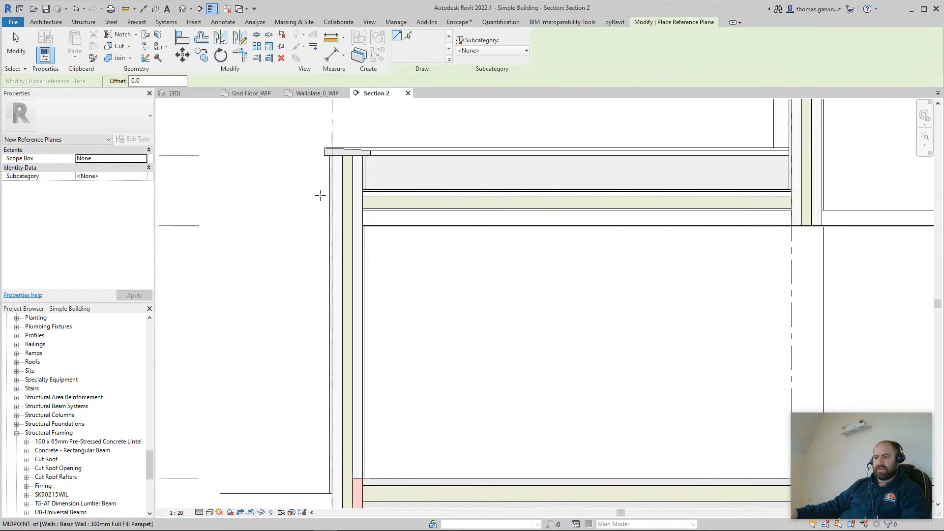
{"action": "left_click", "coordinate": [279, 255]}
{"action": "left_click", "coordinate": [878, 254]}
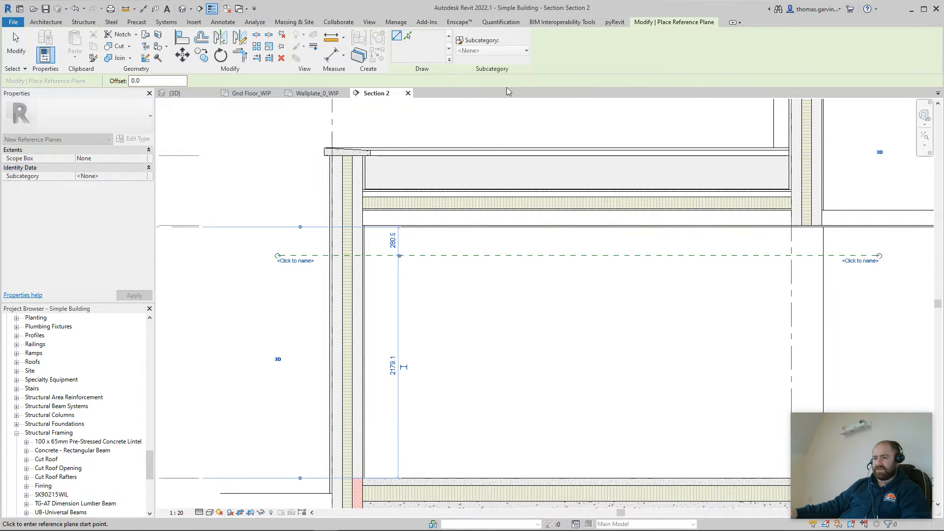
{"action": "left_click", "coordinate": [295, 261]}
{"action": "type", "text": "Firrin"}
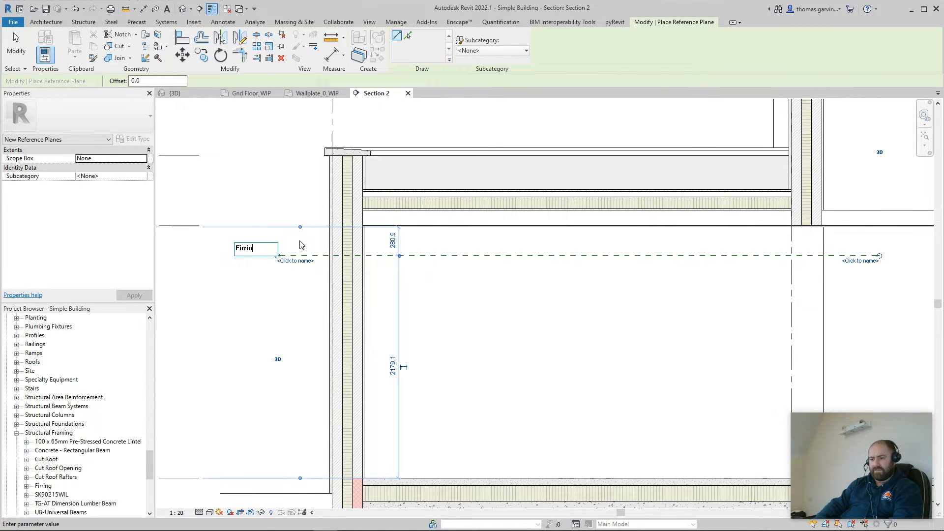
{"action": "type", "text": "g"}
{"action": "key", "text": "Return"}
{"action": "key", "text": "Escape"}
{"action": "key", "text": "Escape"}
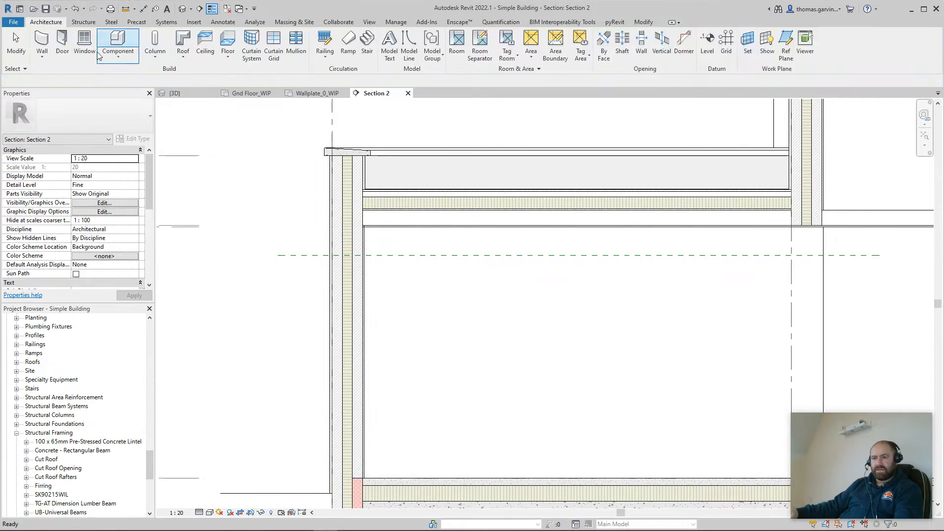
Align the Firring reference plane with the top face of the flat roof's insulation layer.
{"action": "left_click", "coordinate": [644, 21]}
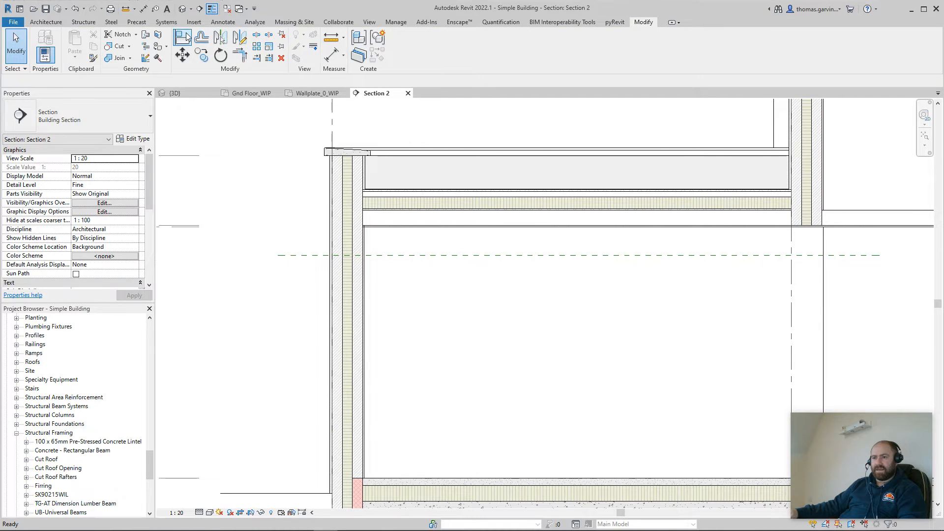
{"action": "left_click", "coordinate": [187, 38]}
{"action": "scroll", "coordinate": [388, 235], "scroll_direction": "up", "scroll_amount": 3}
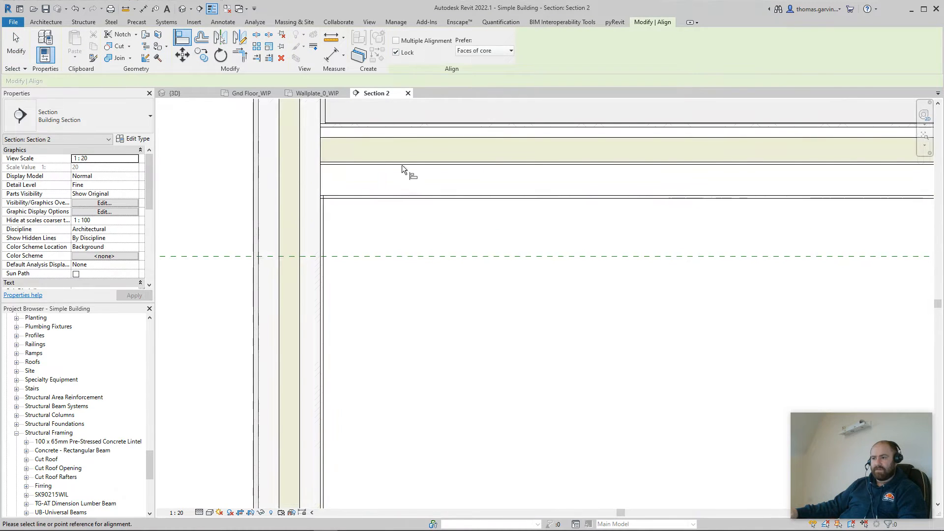
{"action": "scroll", "coordinate": [400, 135], "scroll_direction": "up", "scroll_amount": 1}
{"action": "key", "text": "ctrl"}
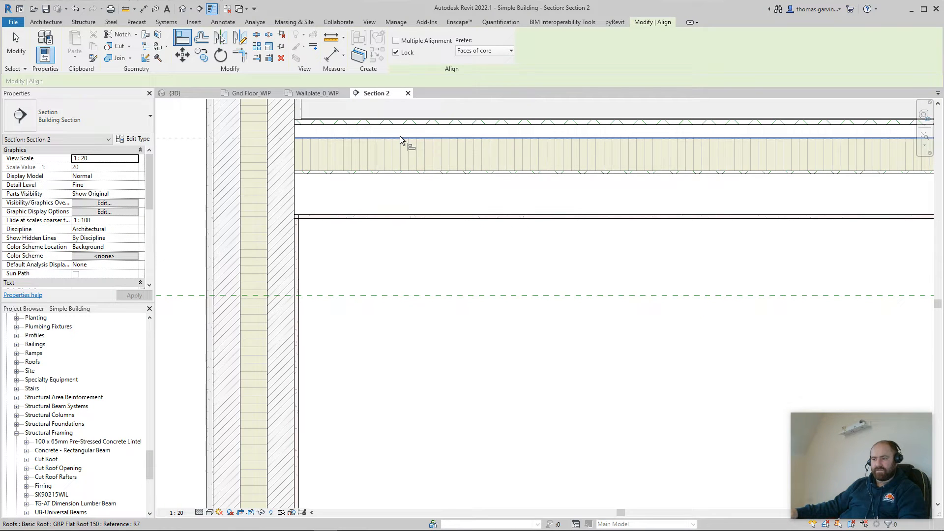
{"action": "left_click", "coordinate": [400, 137]}
{"action": "left_click", "coordinate": [446, 294]}
{"action": "scroll", "coordinate": [441, 341], "scroll_direction": "down", "scroll_amount": 4}
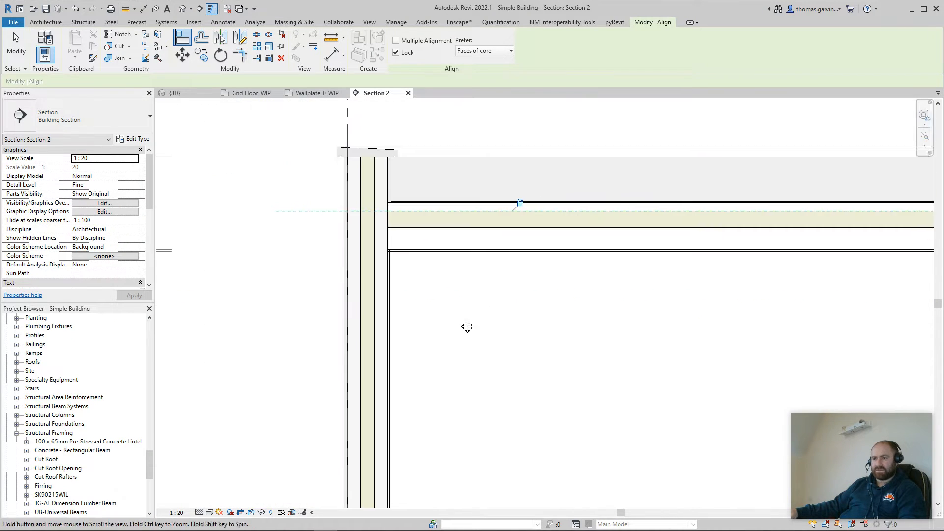
{"action": "key", "text": "Escape"}
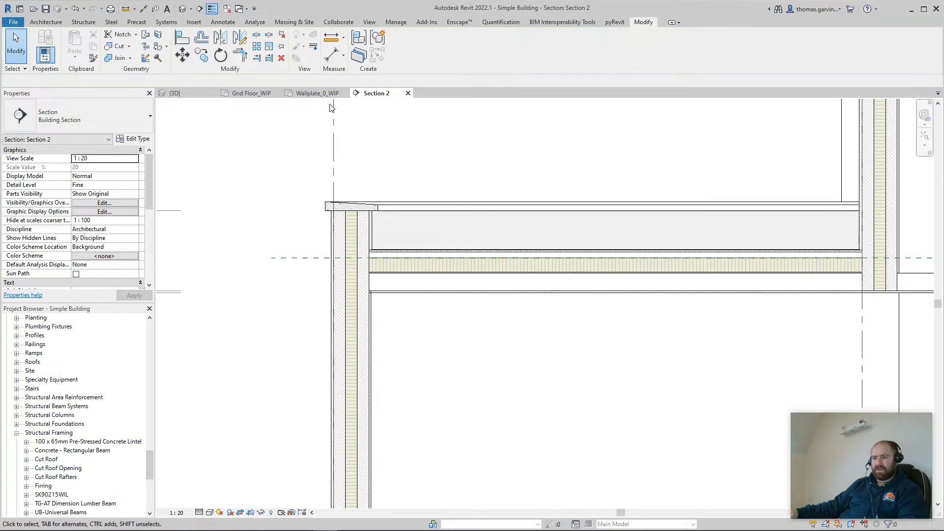
In the Wallplate_0_WIP plan, add shape-editing points on the flat roof's upper edge where the two detail lines meet it.
{"action": "left_click", "coordinate": [312, 94]}
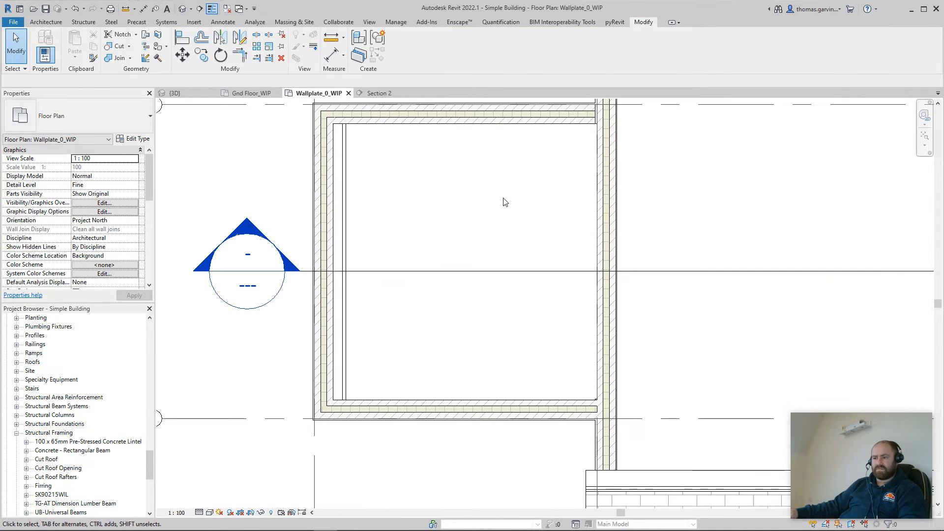
{"action": "middle_click_drag", "start_coordinate": [427, 197], "coordinate": [393, 220]}
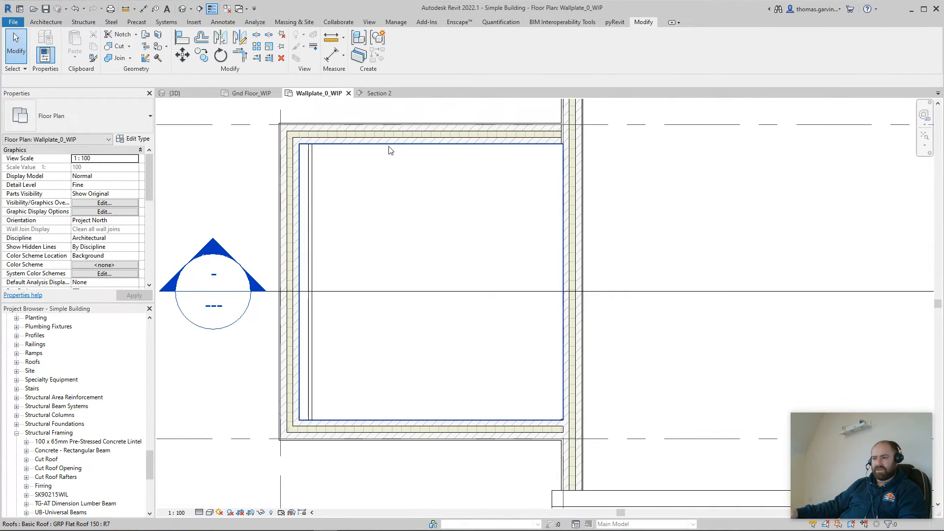
{"action": "left_click", "coordinate": [393, 158]}
{"action": "left_click", "coordinate": [430, 53]}
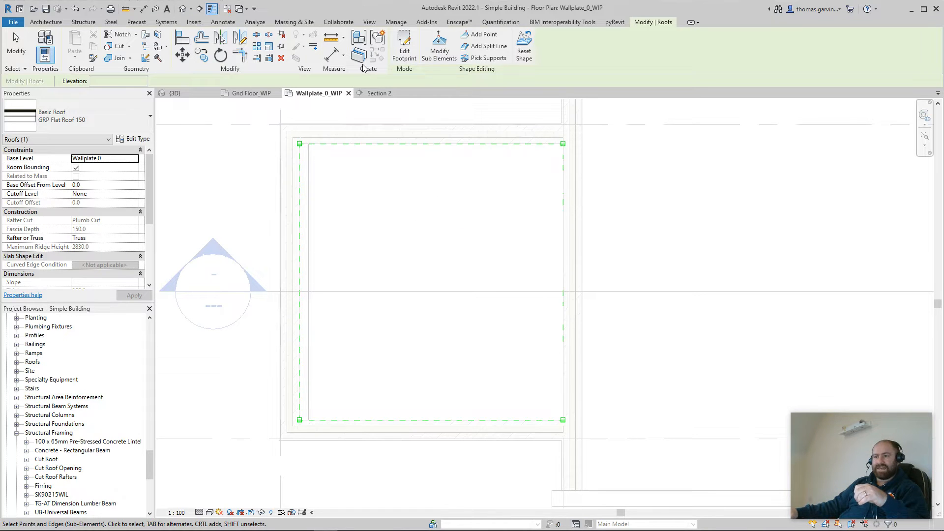
{"action": "left_click", "coordinate": [482, 35]}
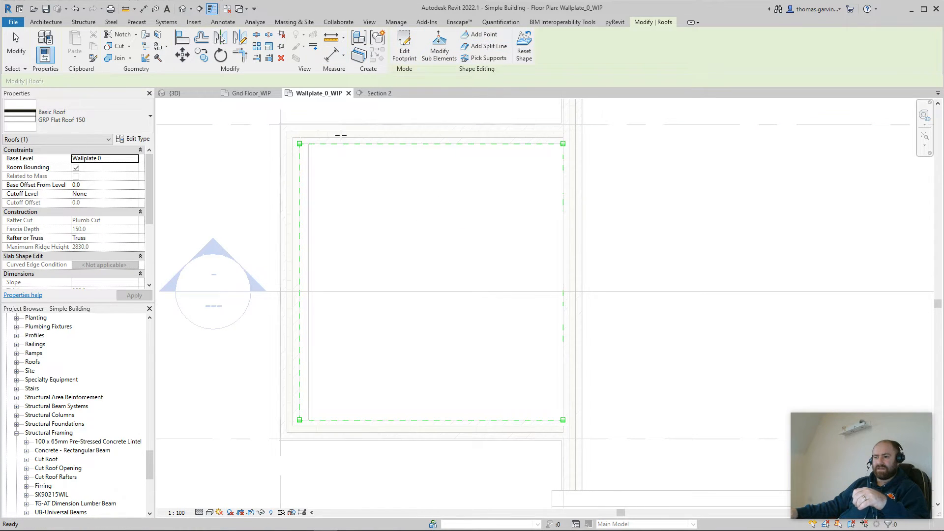
{"action": "scroll", "coordinate": [340, 135], "scroll_direction": "up", "scroll_amount": 5}
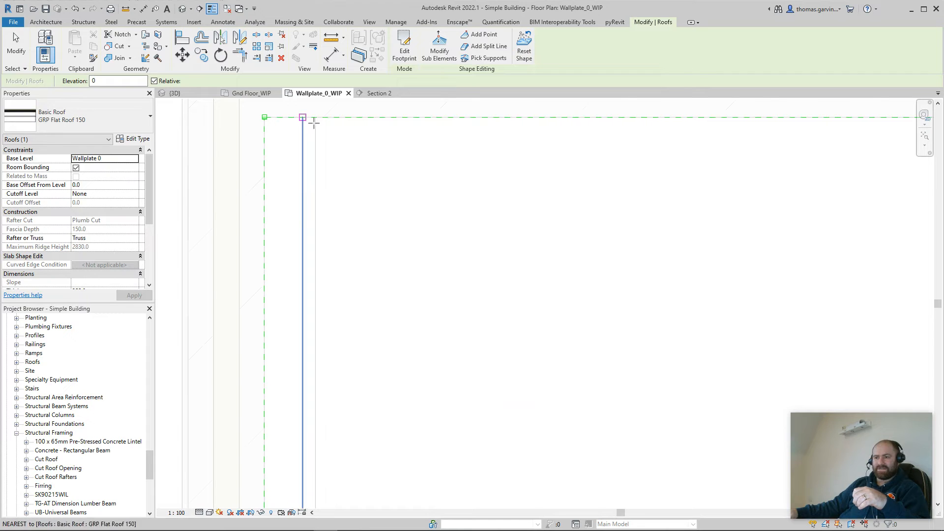
Add two shape-editing points on the flat roof's lower edge at the ends of the two detail lines.
{"action": "middle_click_drag", "start_coordinate": [365, 442], "coordinate": [413, 192]}
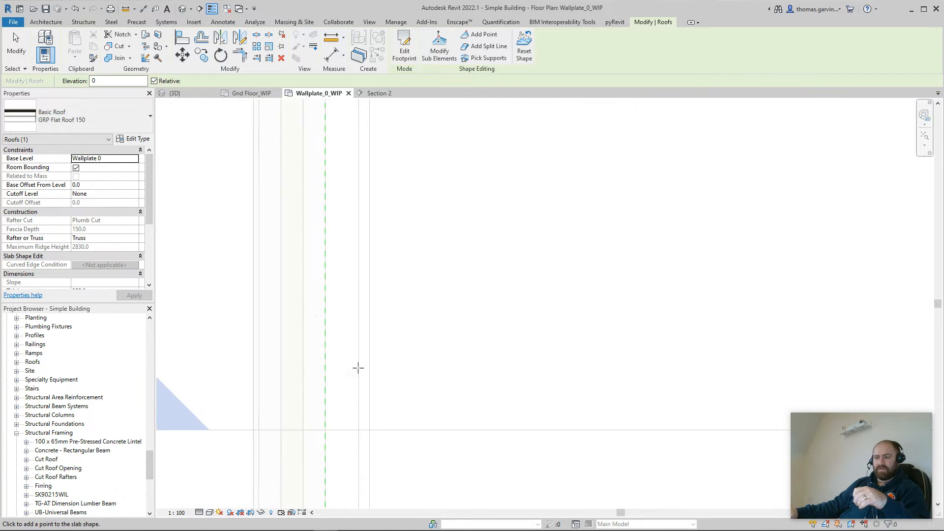
{"action": "middle_click_drag", "start_coordinate": [359, 369], "coordinate": [374, 149]}
{"action": "middle_click_drag", "start_coordinate": [339, 393], "coordinate": [356, 163]}
{"action": "middle_click_drag", "start_coordinate": [392, 400], "coordinate": [374, 261]}
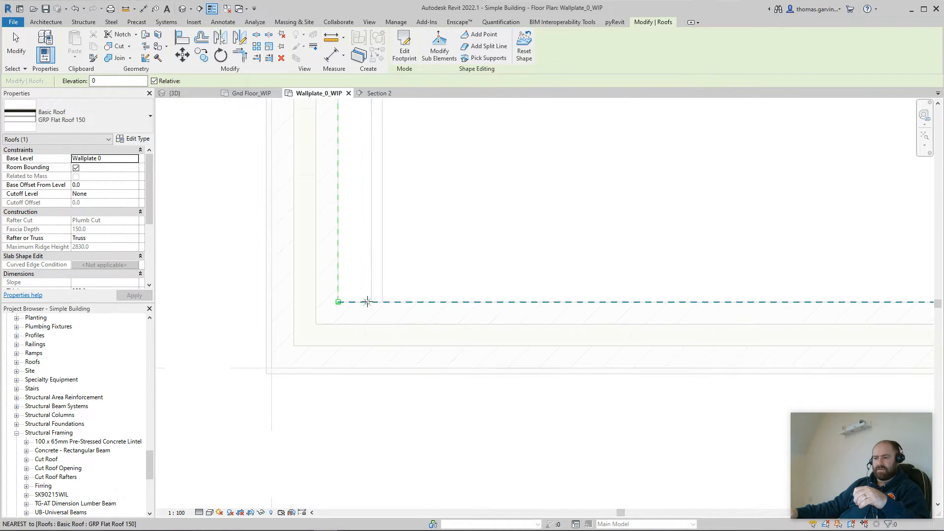
{"action": "left_click", "coordinate": [371, 302]}
{"action": "left_click", "coordinate": [383, 301]}
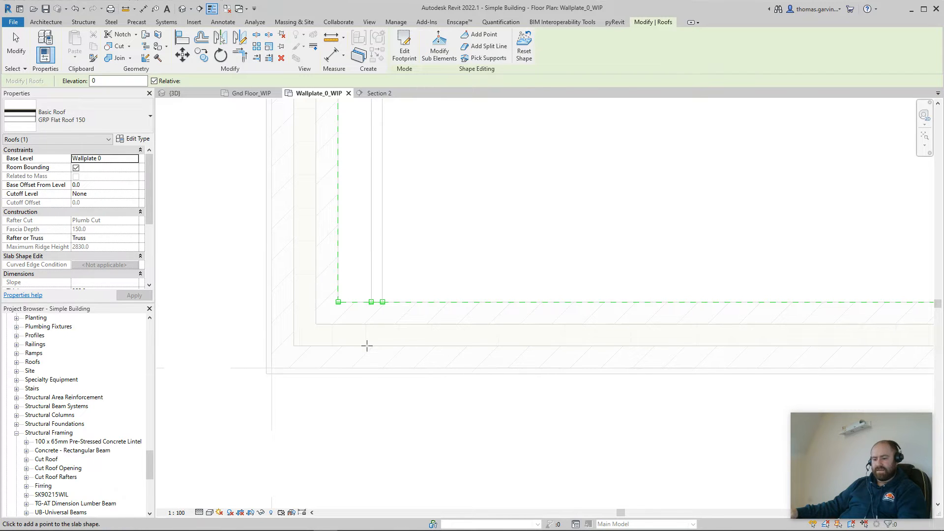
{"action": "key", "text": "Escape"}
{"action": "key", "text": "Escape"}
Set the elevation of the flat roof's lower parapet corner and the nearest added point beside it to -50.
{"action": "scroll", "coordinate": [354, 315], "scroll_direction": "up", "scroll_amount": 2}
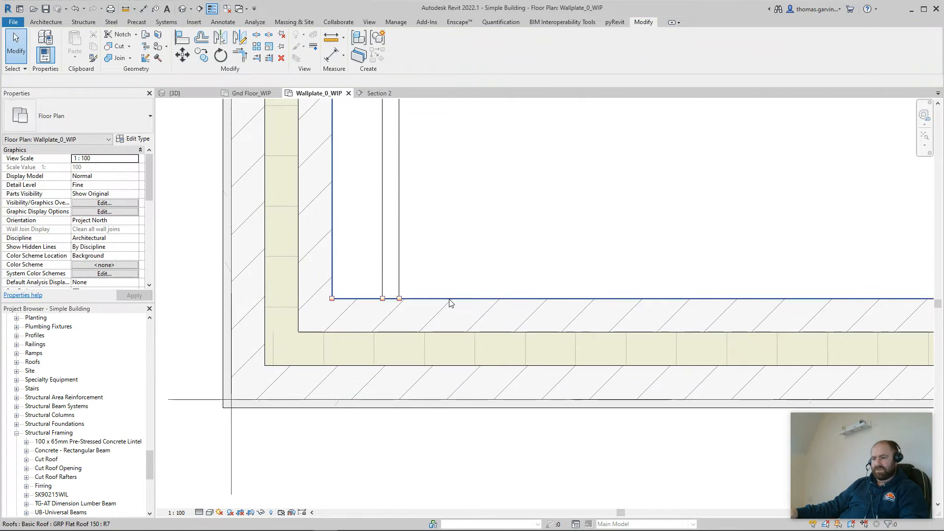
{"action": "left_click", "coordinate": [494, 146]}
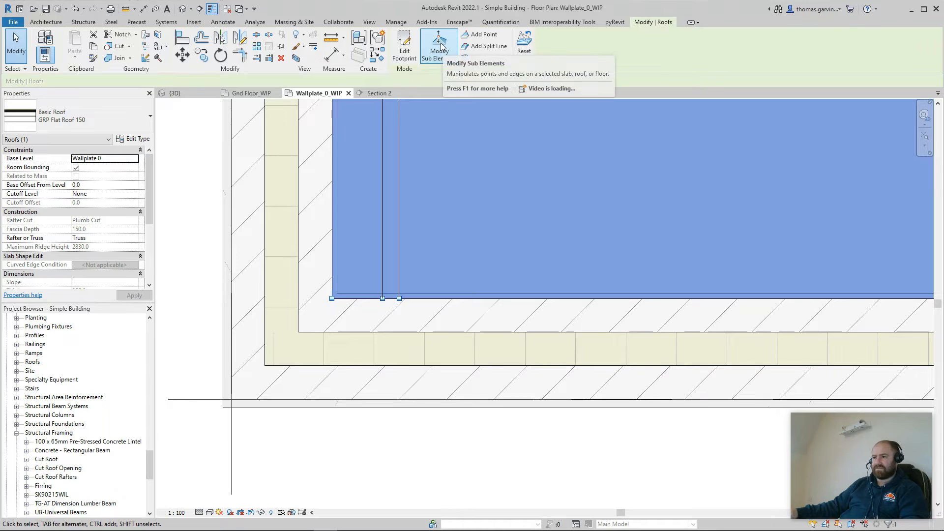
{"action": "left_click", "coordinate": [445, 58]}
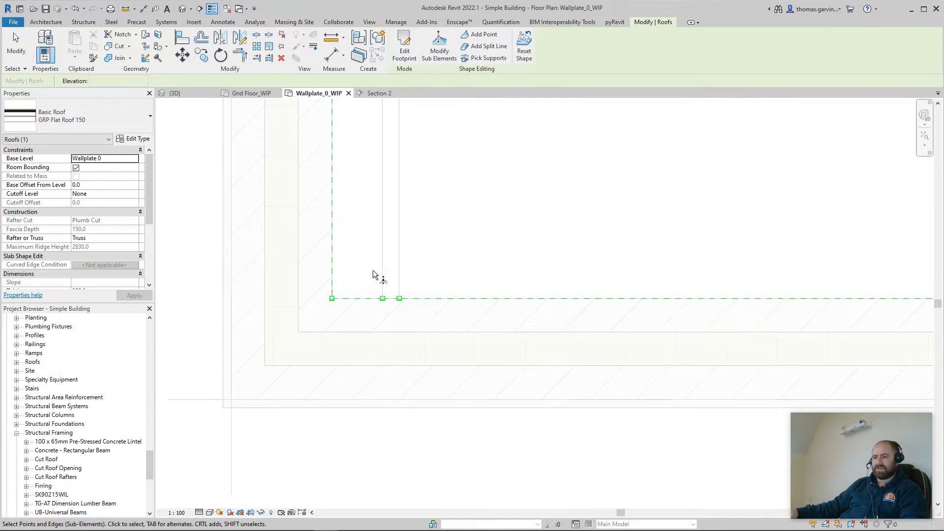
{"action": "left_click", "coordinate": [332, 298]}
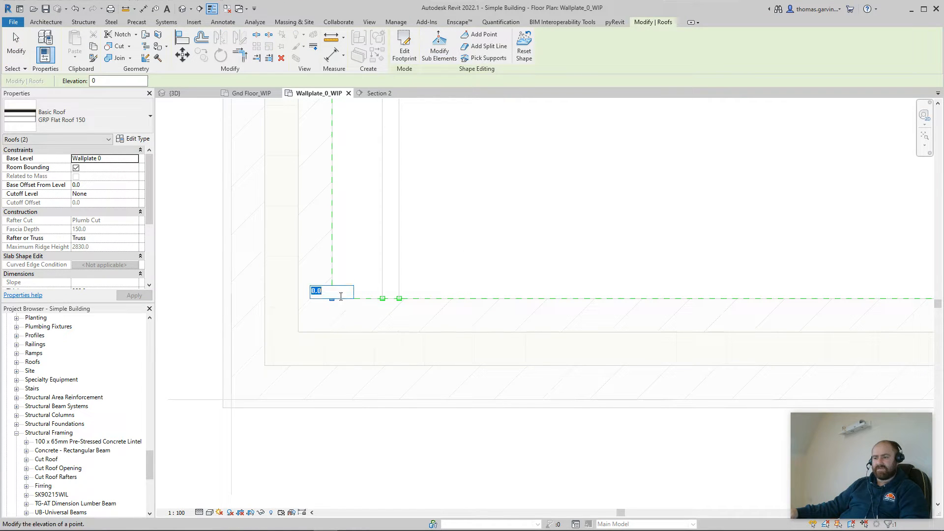
{"action": "key", "text": "Return"}
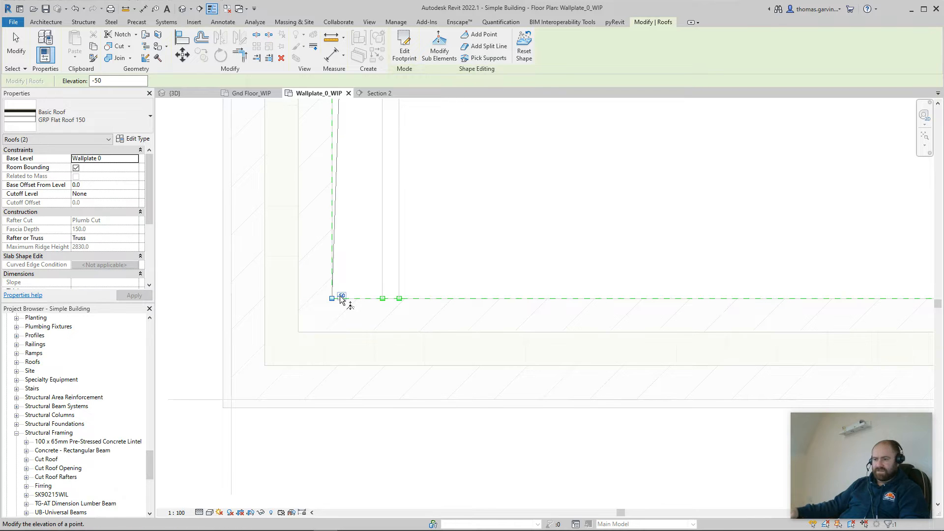
{"action": "left_click_drag", "start_coordinate": [365, 276], "coordinate": [397, 322]}
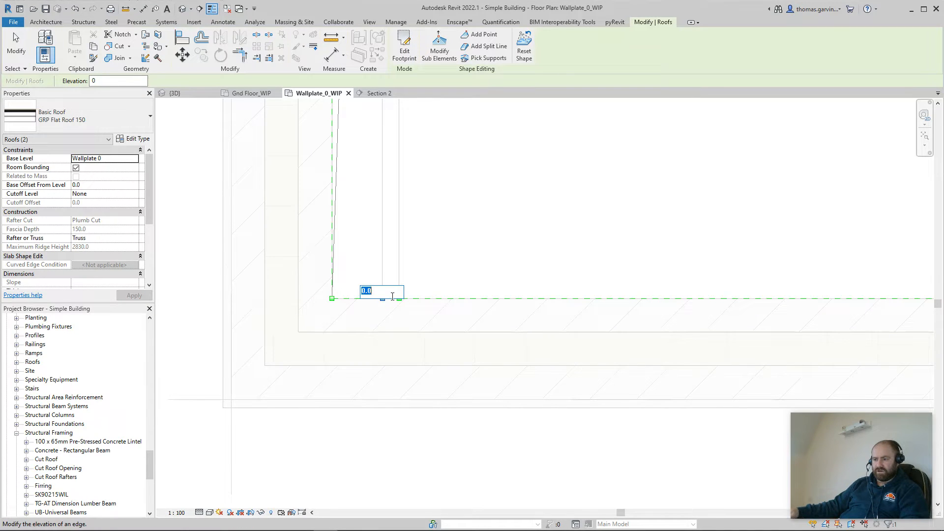
{"action": "key", "text": "Return"}
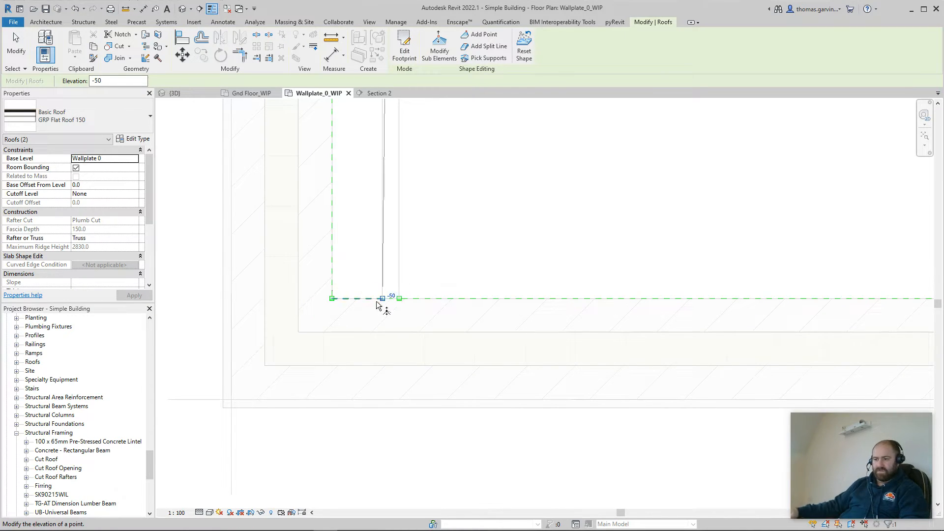
Set the elevation of the flat roof's upper parapet corner and the nearest added point beside it to -50.
{"action": "scroll", "coordinate": [496, 173], "scroll_direction": "up", "scroll_amount": 5}
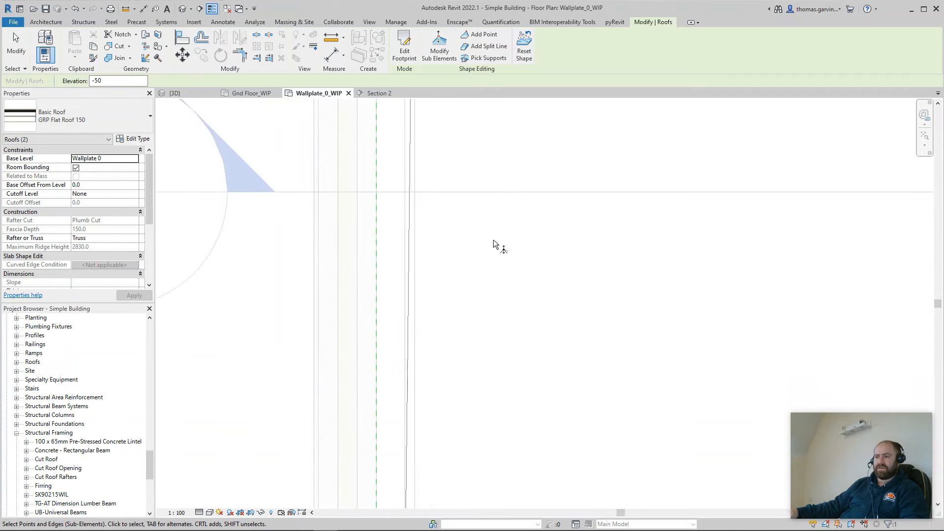
{"action": "middle_click_drag", "start_coordinate": [456, 169], "coordinate": [451, 488]}
{"action": "middle_click_drag", "start_coordinate": [452, 193], "coordinate": [451, 490]}
{"action": "scroll", "coordinate": [402, 408], "scroll_direction": "up", "scroll_amount": 2}
{"action": "left_click_drag", "start_coordinate": [331, 355], "coordinate": [360, 380]}
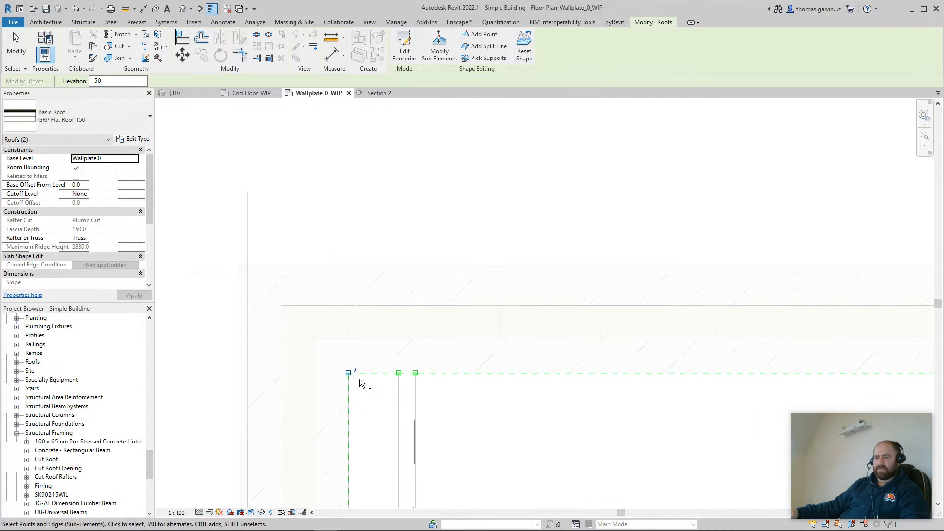
{"action": "left_click", "coordinate": [357, 371]}
{"action": "key", "text": "Return"}
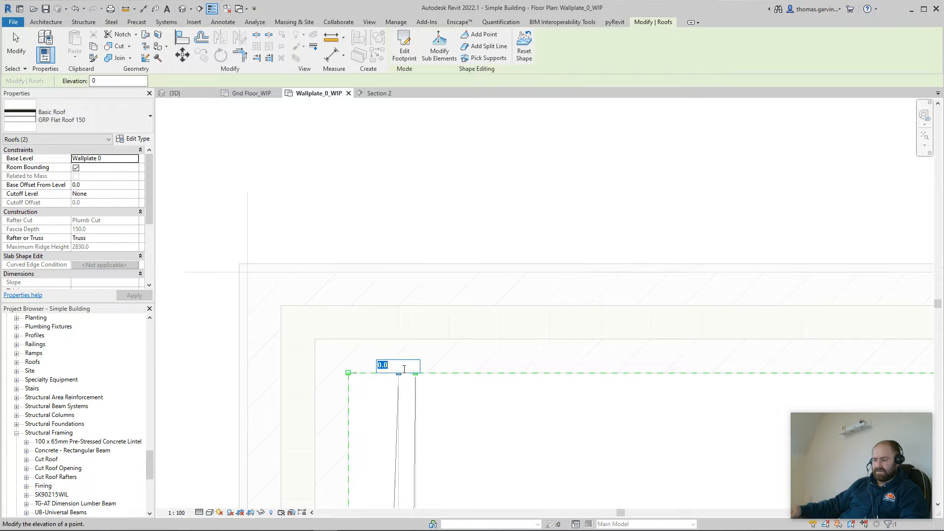
{"action": "key", "text": "Return"}
{"action": "scroll", "coordinate": [475, 413], "scroll_direction": "down", "scroll_amount": 2}
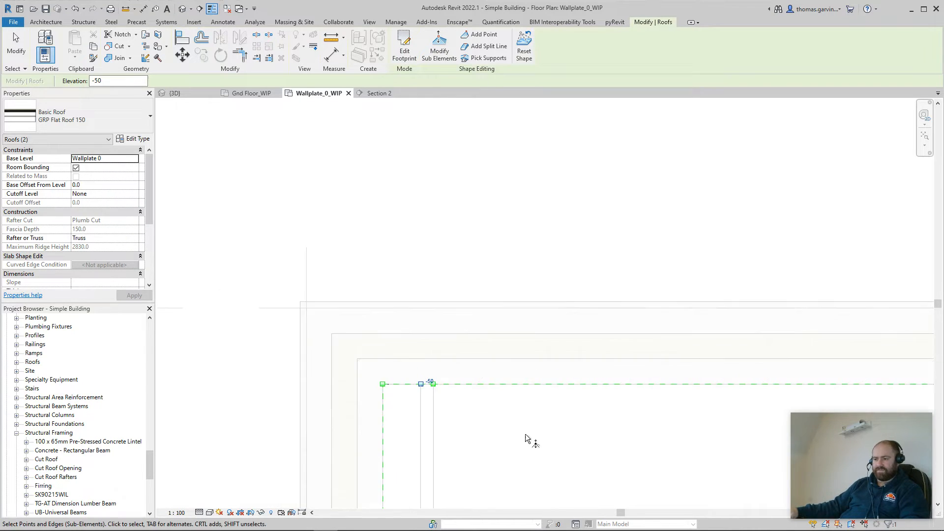
{"action": "middle_click_drag", "start_coordinate": [526, 462], "coordinate": [336, 214]}
{"action": "scroll", "coordinate": [339, 216], "scroll_direction": "down", "scroll_amount": 2}
{"action": "key", "text": "Escape"}
{"action": "key", "text": "Escape"}
{"action": "key", "text": "Escape"}
Delete both detail lines running along the parapet side of the flat roof in plan.
{"action": "scroll", "coordinate": [491, 285], "scroll_direction": "down", "scroll_amount": 1}
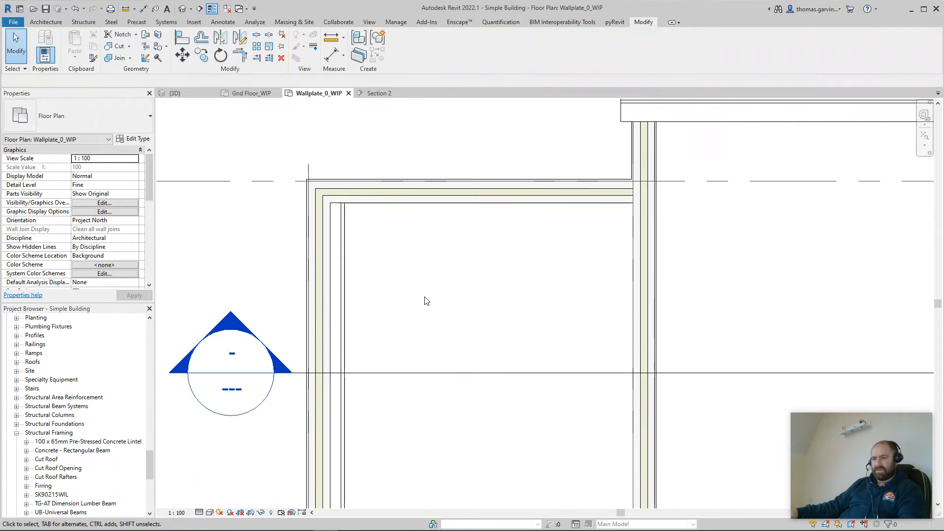
{"action": "middle_click_drag", "start_coordinate": [383, 309], "coordinate": [395, 242]}
{"action": "left_click", "coordinate": [357, 256]}
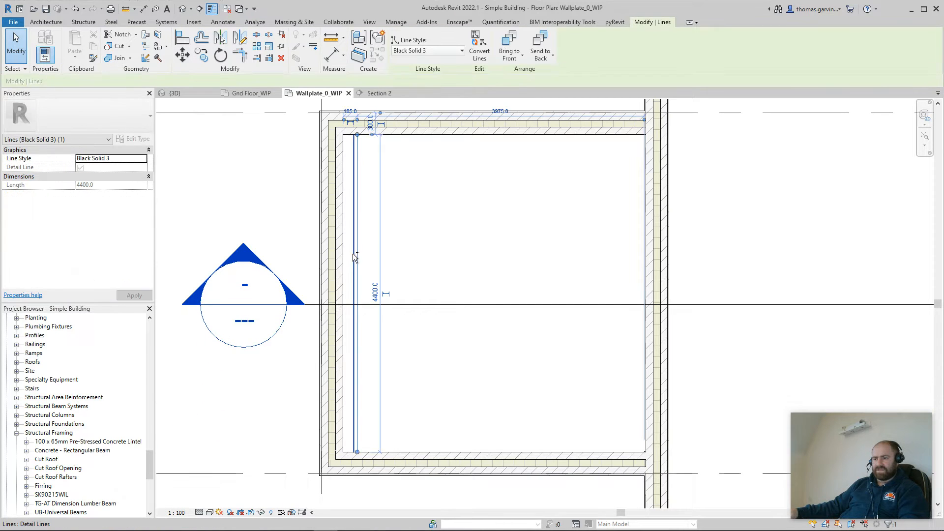
{"action": "key", "text": "Delete"}
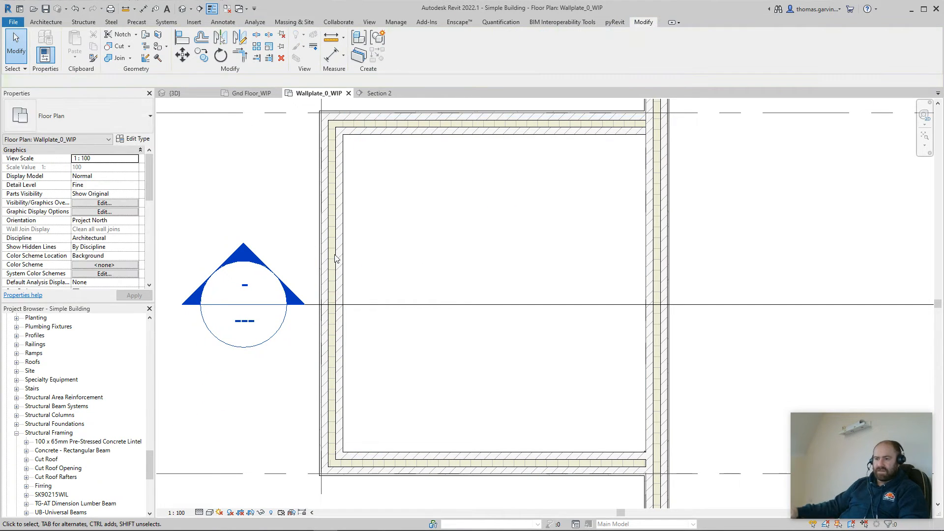
Open Section 2 and examine the flat roof's reshaped edge at the parapet wall.
{"action": "double_click", "coordinate": [241, 249]}
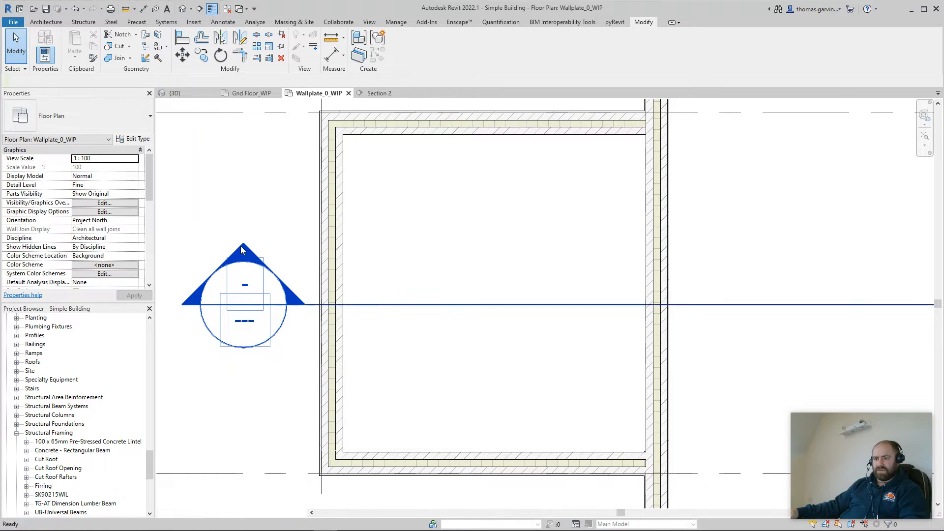
{"action": "scroll", "coordinate": [370, 258], "scroll_direction": "up", "scroll_amount": 4}
{"action": "scroll", "coordinate": [377, 258], "scroll_direction": "up", "scroll_amount": 5}
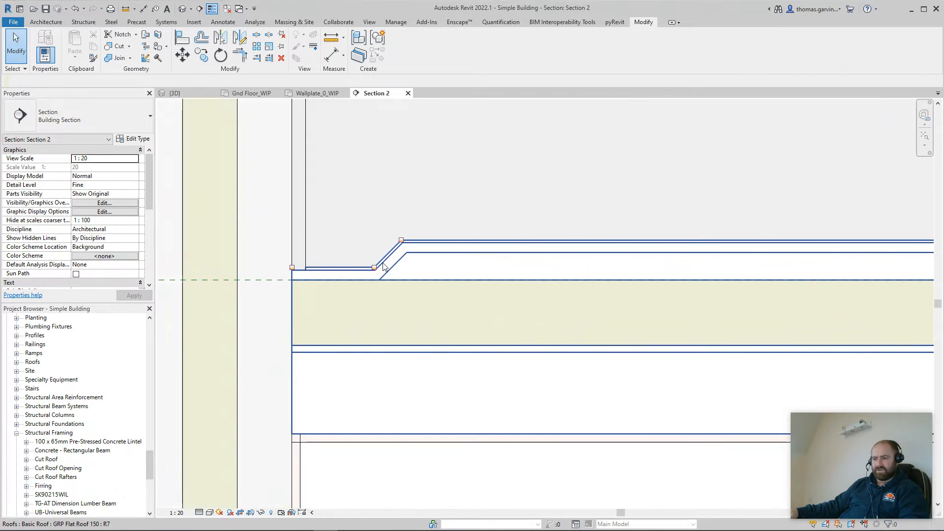
{"action": "scroll", "coordinate": [343, 274], "scroll_direction": "down", "scroll_amount": 4}
{"action": "middle_click_drag", "start_coordinate": [393, 260], "coordinate": [743, 246]}
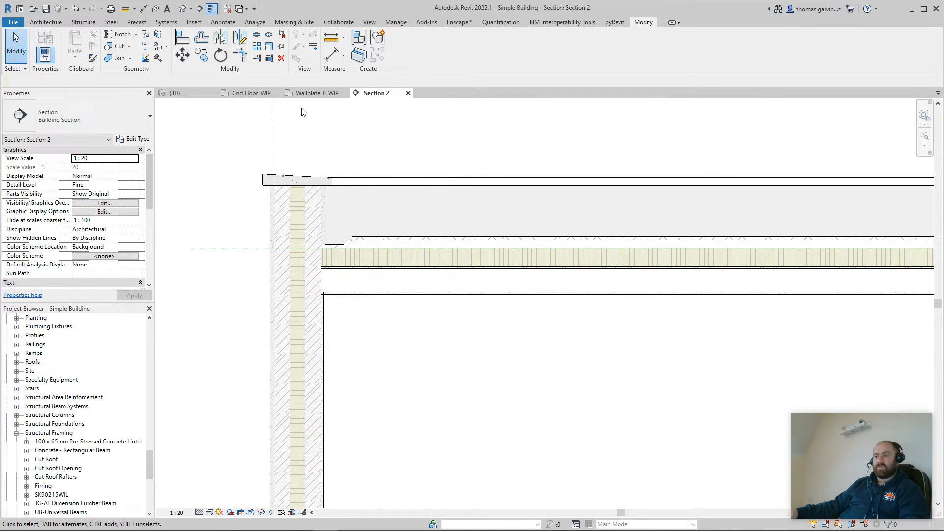
Delete the detail line nearest the parapet in the Wallplate_0_WIP plan.
{"action": "left_click", "coordinate": [312, 94]}
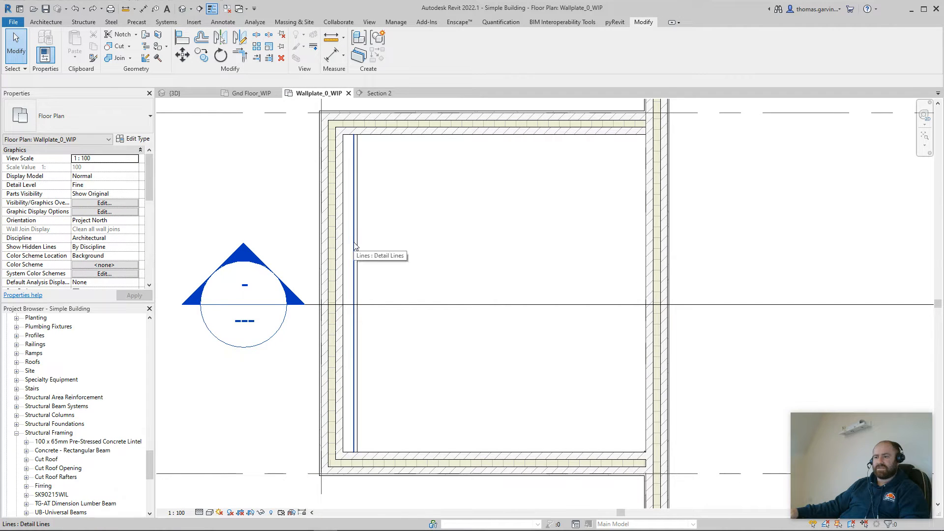
{"action": "left_click", "coordinate": [355, 246]}
{"action": "key", "text": "Delete"}
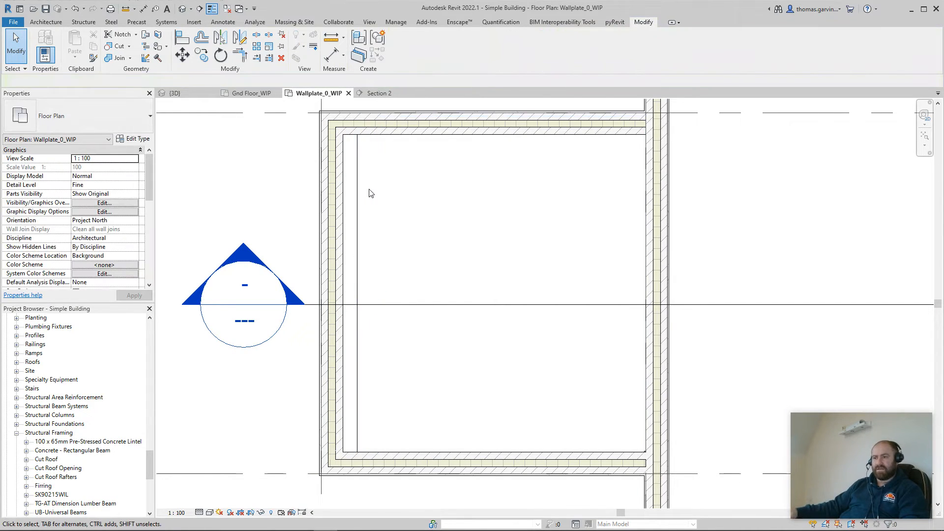
Place a 4000 mm Firring beam on the Firring reference plane, running horizontally from the remaining detail line to the main house wall.
{"action": "scroll", "coordinate": [495, 238], "scroll_direction": "down", "scroll_amount": 2}
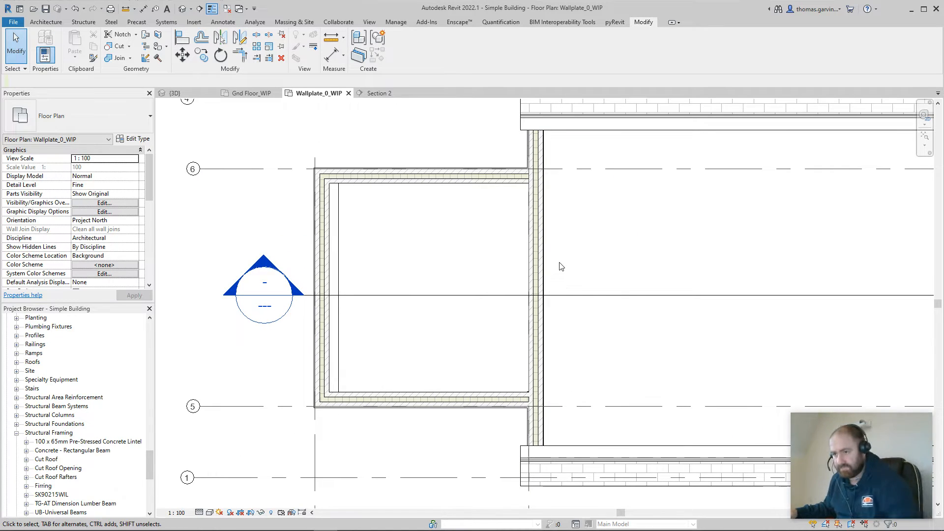
{"action": "left_click", "coordinate": [83, 25]}
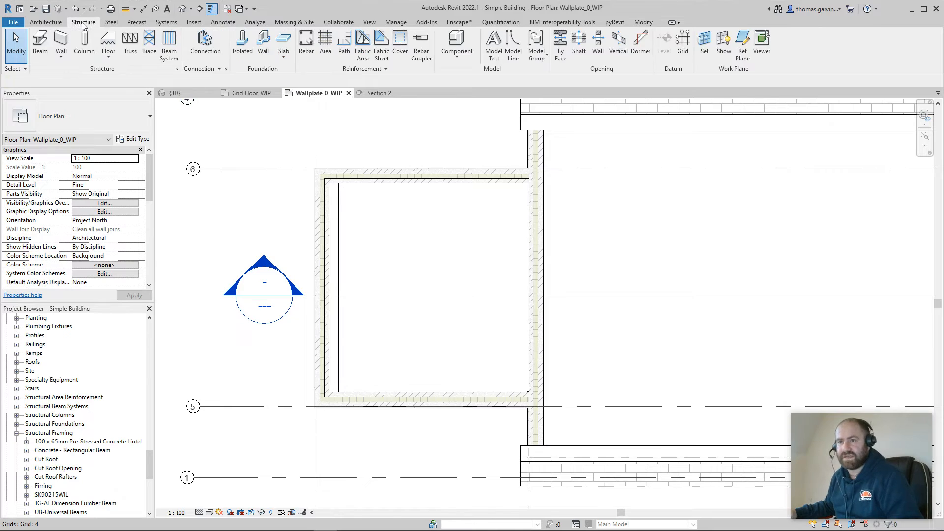
{"action": "left_click", "coordinate": [41, 42]}
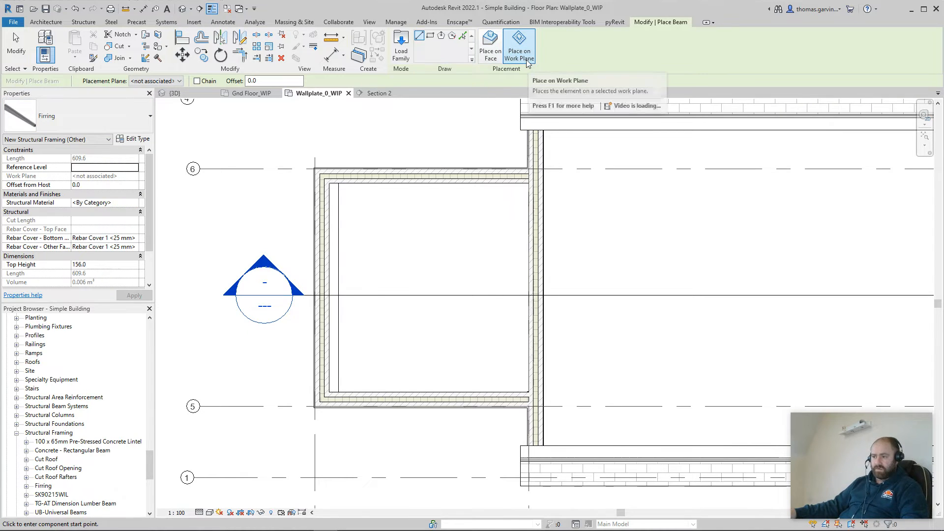
{"action": "left_click", "coordinate": [162, 82]}
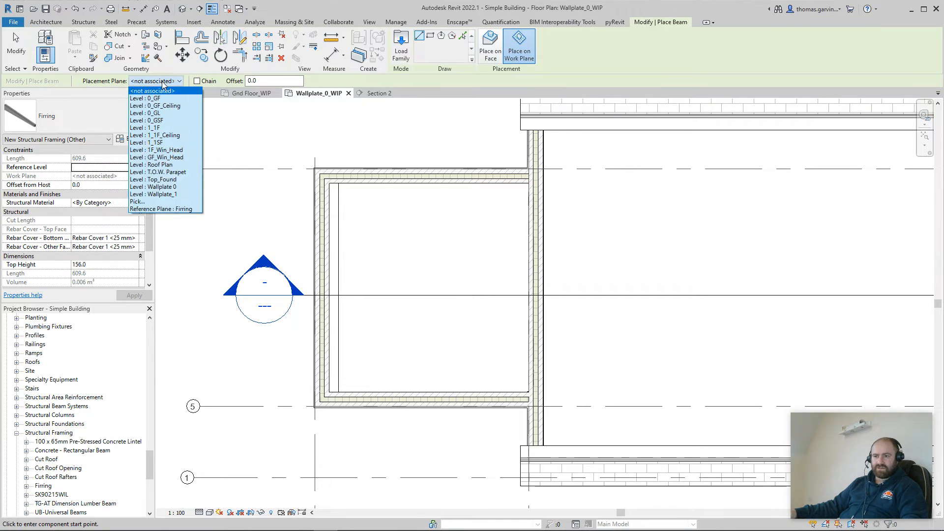
{"action": "left_click", "coordinate": [184, 209]}
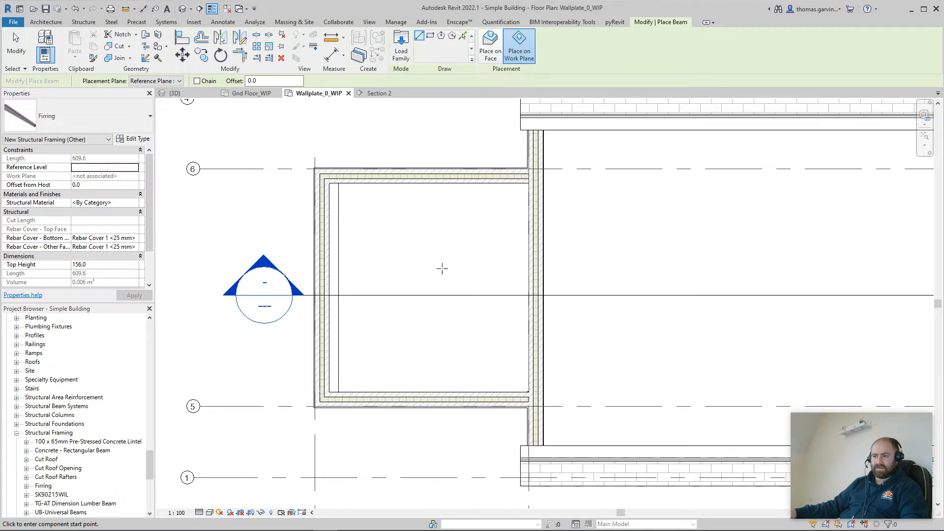
{"action": "scroll", "coordinate": [350, 290], "scroll_direction": "up", "scroll_amount": 2}
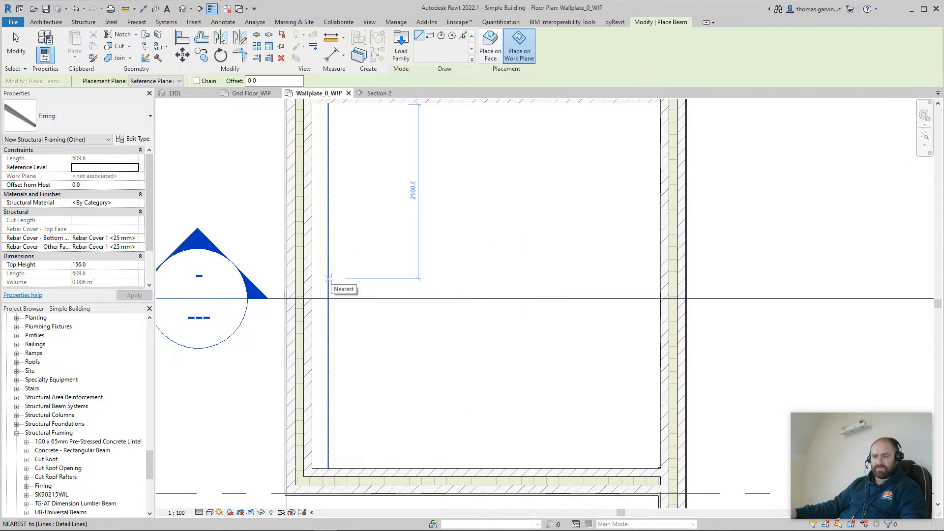
{"action": "left_click", "coordinate": [329, 278]}
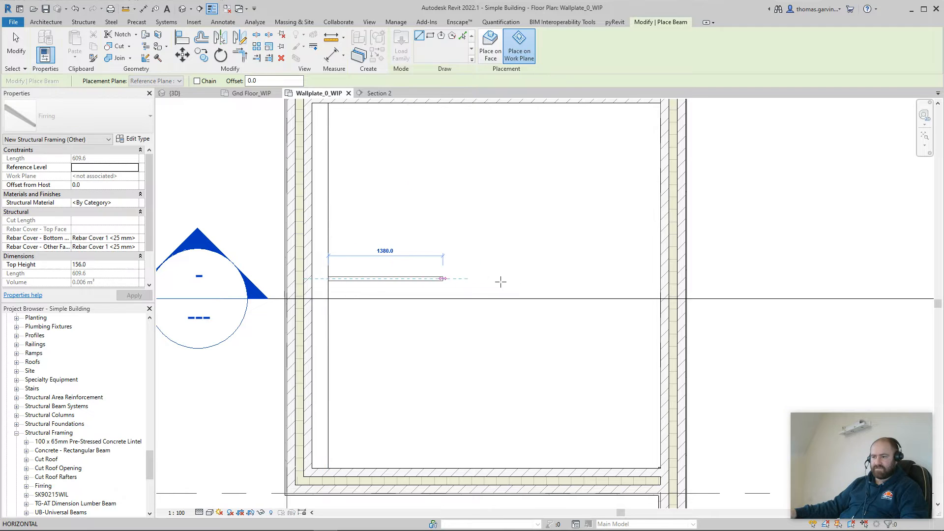
{"action": "left_click", "coordinate": [660, 278]}
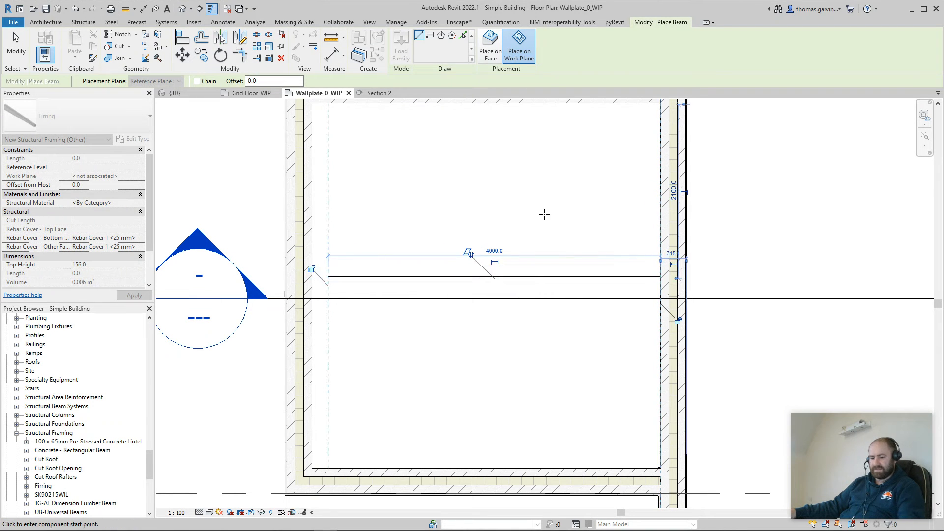
Finish placing beams, open Section 2 and examine the firring beam's tapered profile where it meets the main house wall.
{"action": "key", "text": "Escape"}
{"action": "key", "text": "Escape"}
{"action": "scroll", "coordinate": [344, 221], "scroll_direction": "down", "scroll_amount": 2}
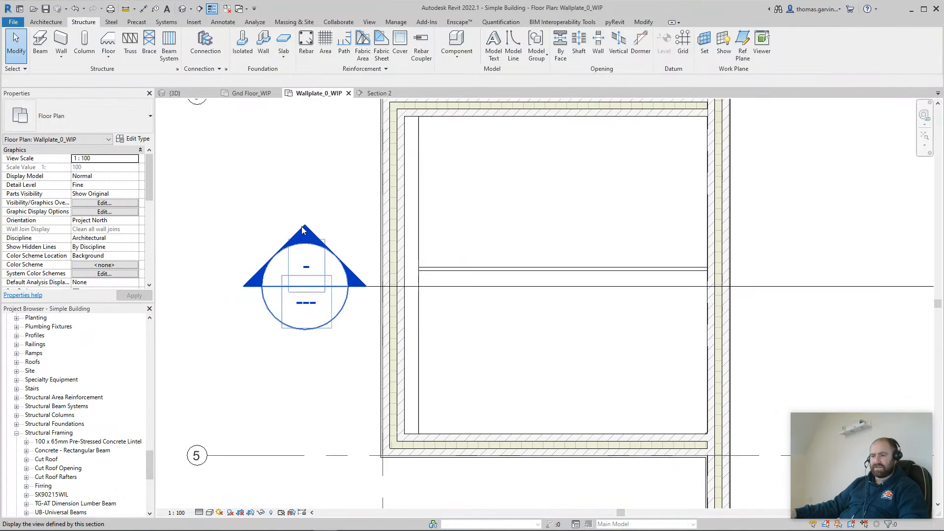
{"action": "double_click", "coordinate": [303, 231]}
{"action": "scroll", "coordinate": [541, 231], "scroll_direction": "up", "scroll_amount": 3}
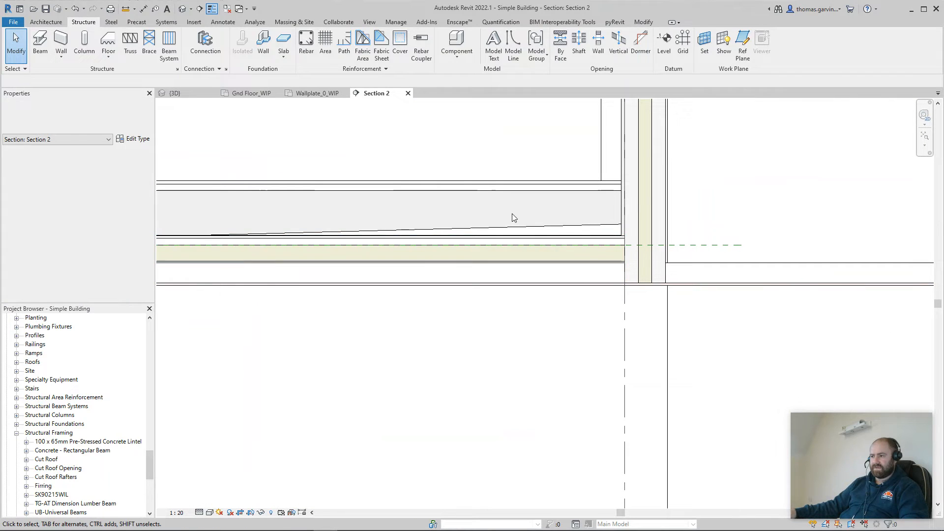
{"action": "left_click", "coordinate": [538, 231]}
{"action": "scroll", "coordinate": [580, 247], "scroll_direction": "up", "scroll_amount": 2}
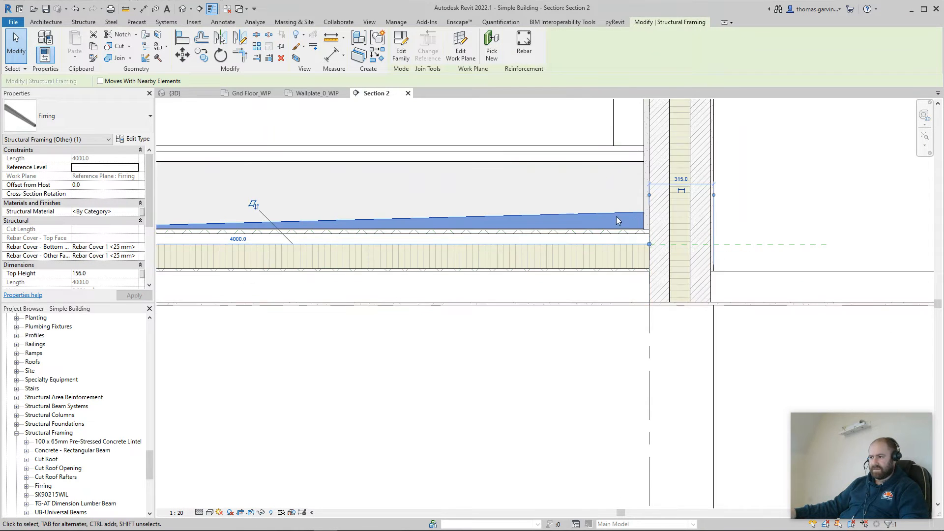
{"action": "scroll", "coordinate": [616, 216], "scroll_direction": "up", "scroll_amount": 1}
Temporarily hide the GRP Flat Roof 150 element in Section 2.
{"action": "left_click", "coordinate": [629, 279]}
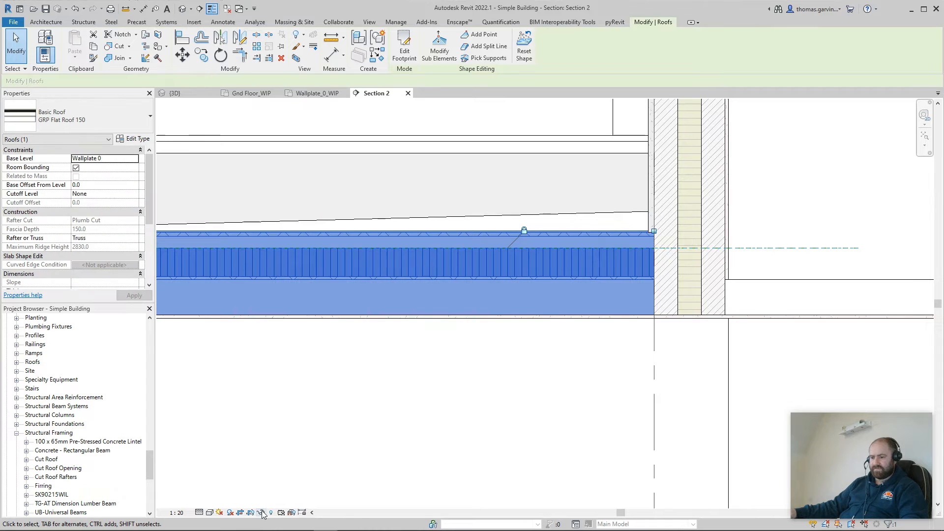
{"action": "left_click", "coordinate": [262, 512]}
{"action": "left_click", "coordinate": [337, 488]}
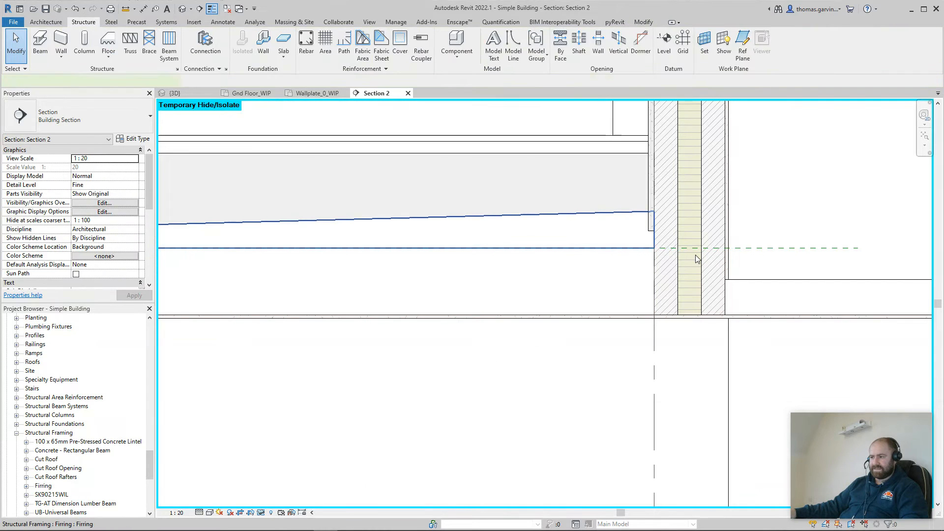
Examine the firring beam along its full length from gutter to main house wall, including its Top Height property.
{"action": "left_click", "coordinate": [653, 248]}
{"action": "scroll", "coordinate": [305, 250], "scroll_direction": "down", "scroll_amount": 1}
{"action": "middle_click_drag", "start_coordinate": [293, 251], "coordinate": [487, 245]}
{"action": "scroll", "coordinate": [330, 246], "scroll_direction": "down", "scroll_amount": 2}
{"action": "middle_click_drag", "start_coordinate": [340, 258], "coordinate": [587, 249]}
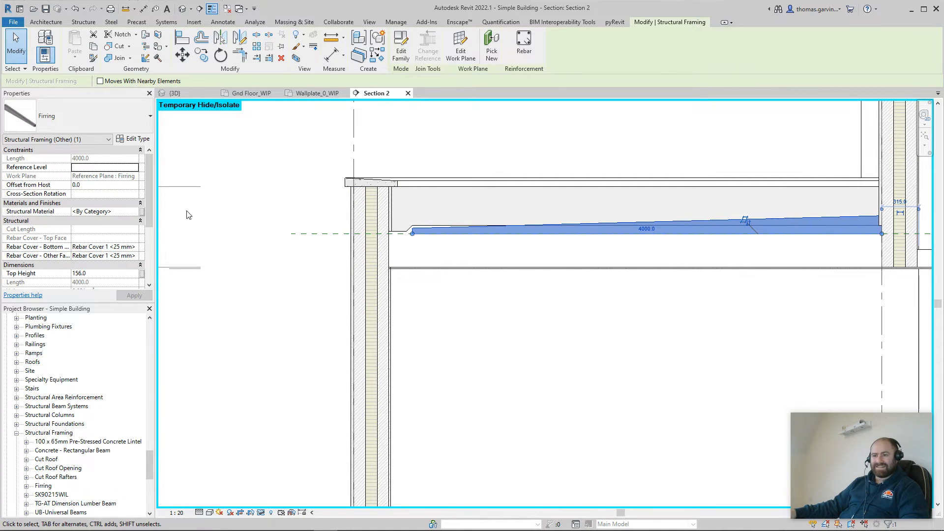
{"action": "scroll", "coordinate": [92, 222], "scroll_direction": "down", "scroll_amount": 2}
{"action": "left_click", "coordinate": [100, 211]}
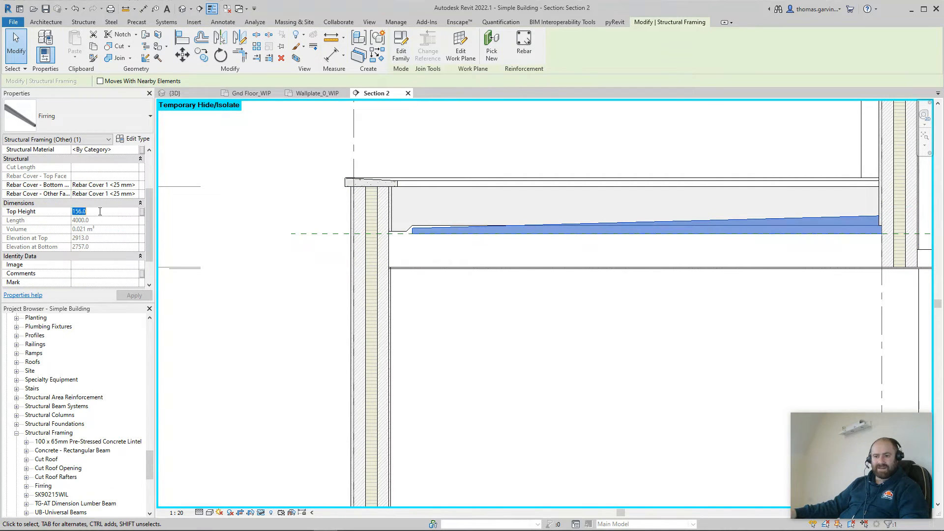
{"action": "left_click", "coordinate": [703, 163]}
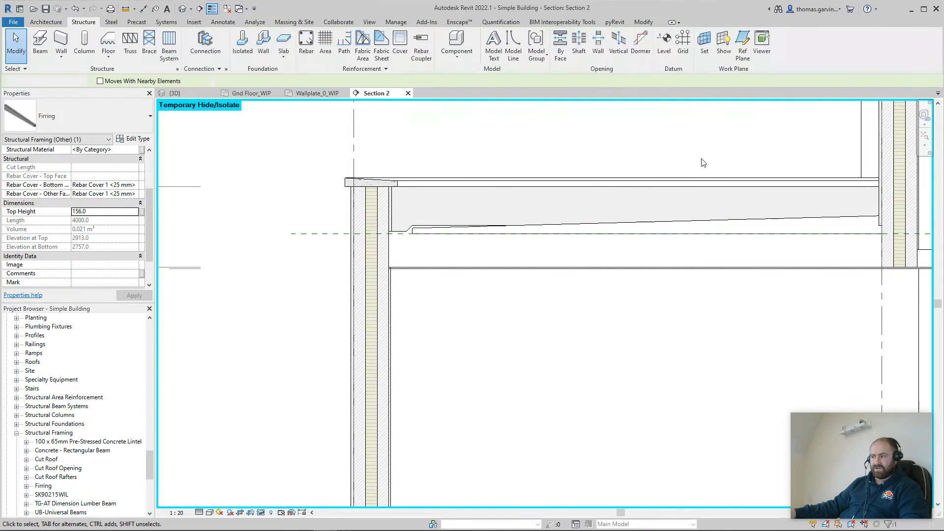
{"action": "middle_click_drag", "start_coordinate": [703, 162], "coordinate": [517, 189]}
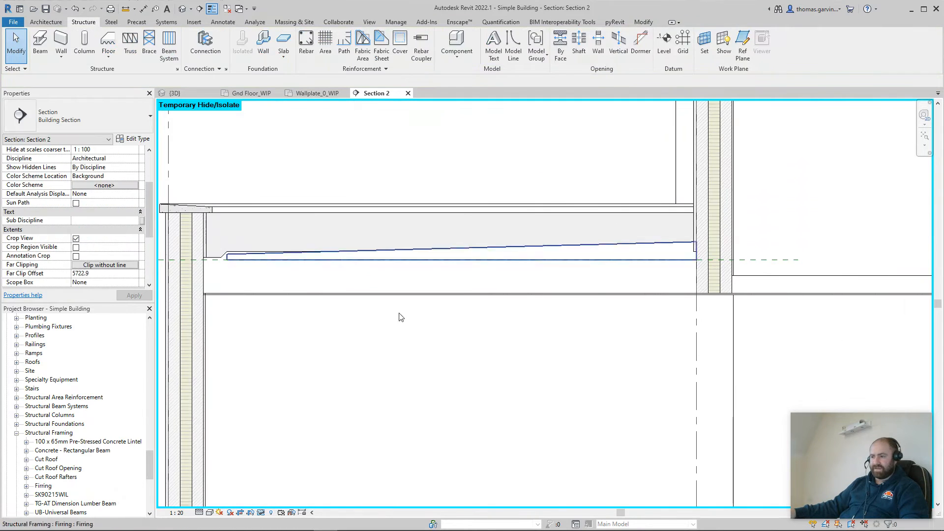
Reset the temporary hide in Section 2, then temporarily hide the 300mm Full Fill main house wall.
{"action": "left_click", "coordinate": [261, 514]}
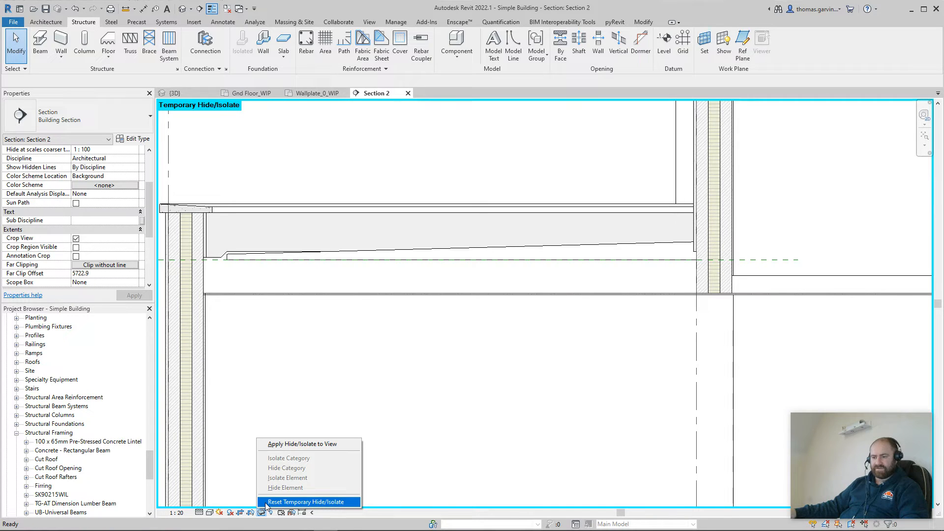
{"action": "left_click", "coordinate": [295, 502]}
{"action": "scroll", "coordinate": [682, 228], "scroll_direction": "up", "scroll_amount": 5}
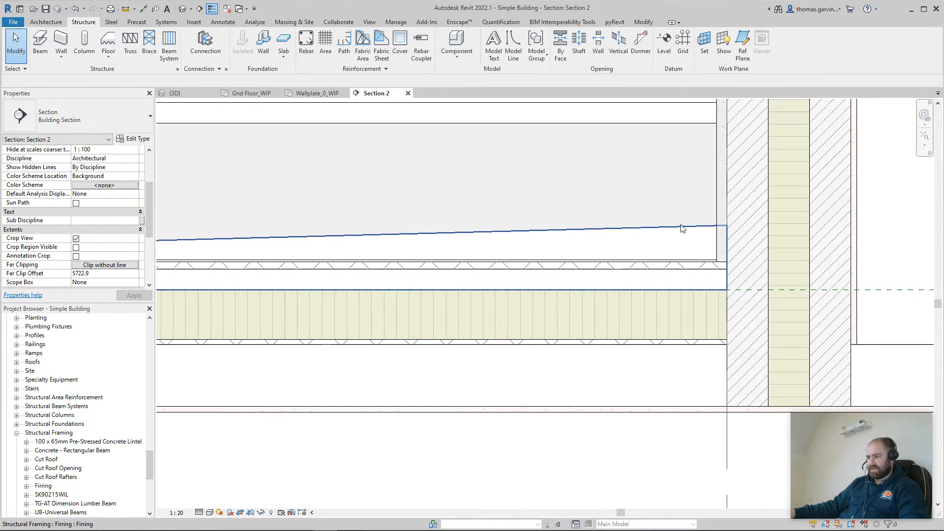
{"action": "scroll", "coordinate": [698, 226], "scroll_direction": "up", "scroll_amount": 2}
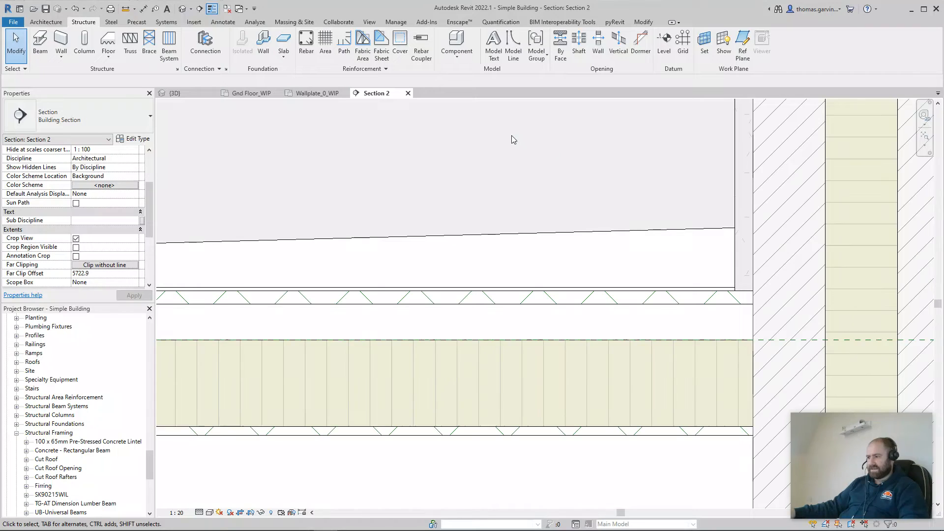
{"action": "left_click", "coordinate": [755, 201]}
{"action": "left_click", "coordinate": [261, 513]}
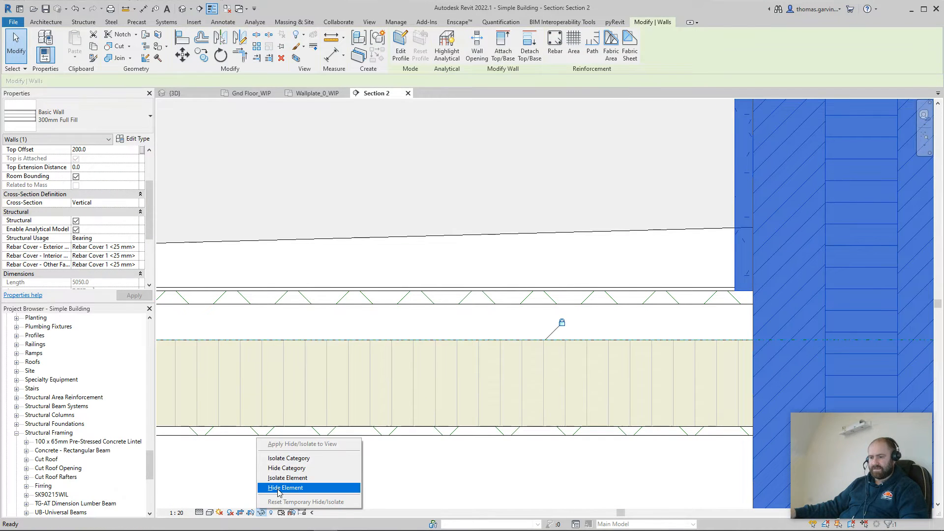
{"action": "left_click", "coordinate": [285, 487]}
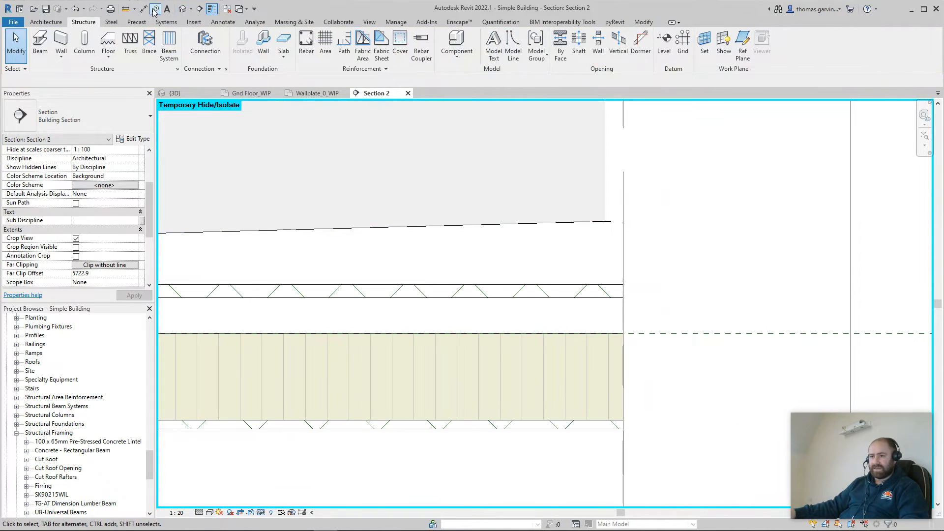
Measure the firring's height at the main house wall end, from its top corner down to the Firring reference plane.
{"action": "left_click", "coordinate": [126, 8]}
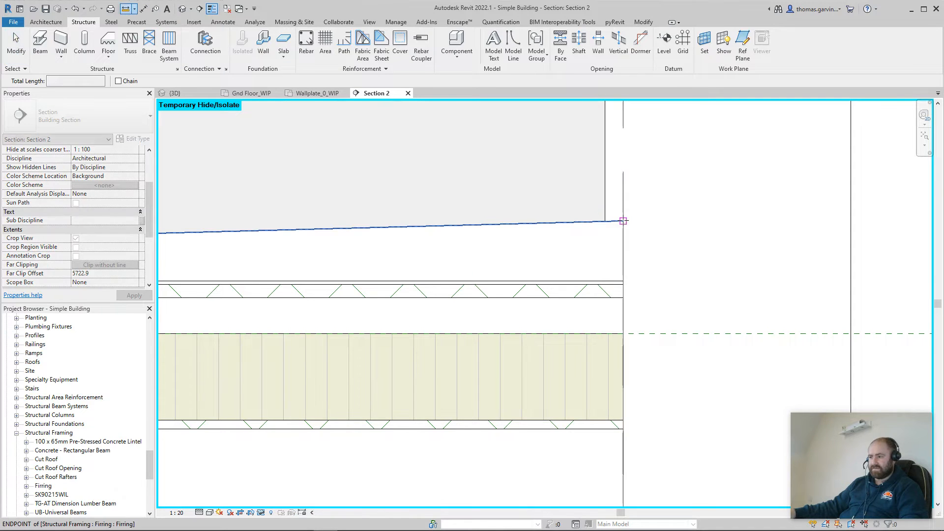
{"action": "left_click", "coordinate": [623, 221]}
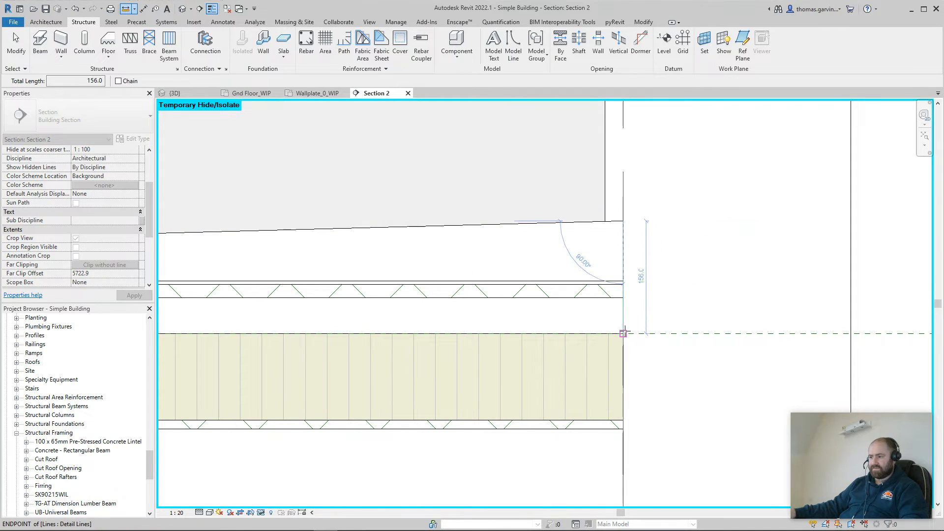
{"action": "key", "text": "Escape"}
{"action": "key", "text": "Escape"}
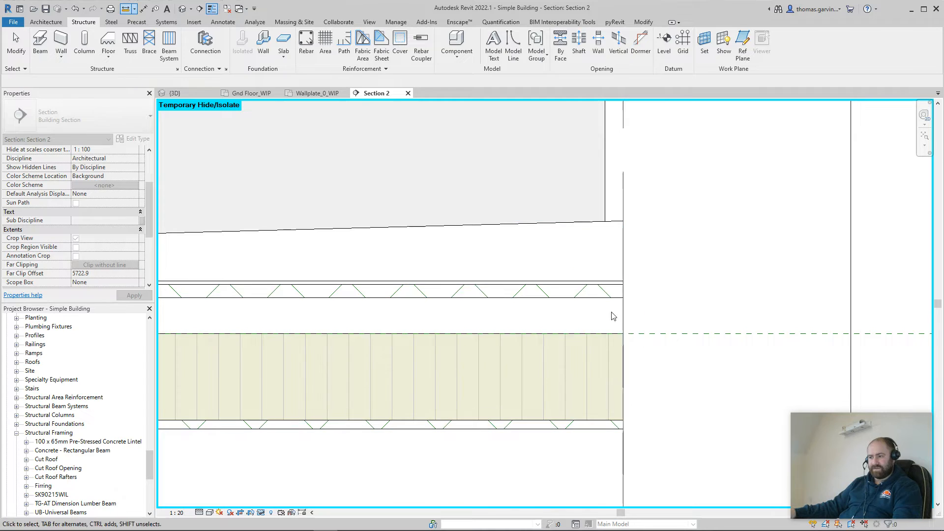
In the Wallplate_0_WIP plan, set the elevation of the flat roof's upper corner point at the main house wall to 106.
{"action": "left_click", "coordinate": [610, 346]}
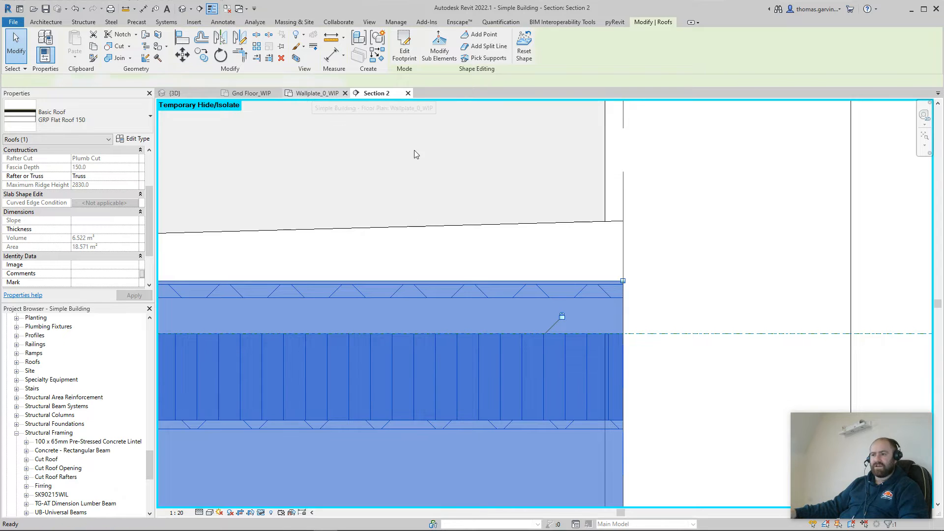
{"action": "left_click", "coordinate": [313, 93]}
{"action": "left_click", "coordinate": [440, 44]}
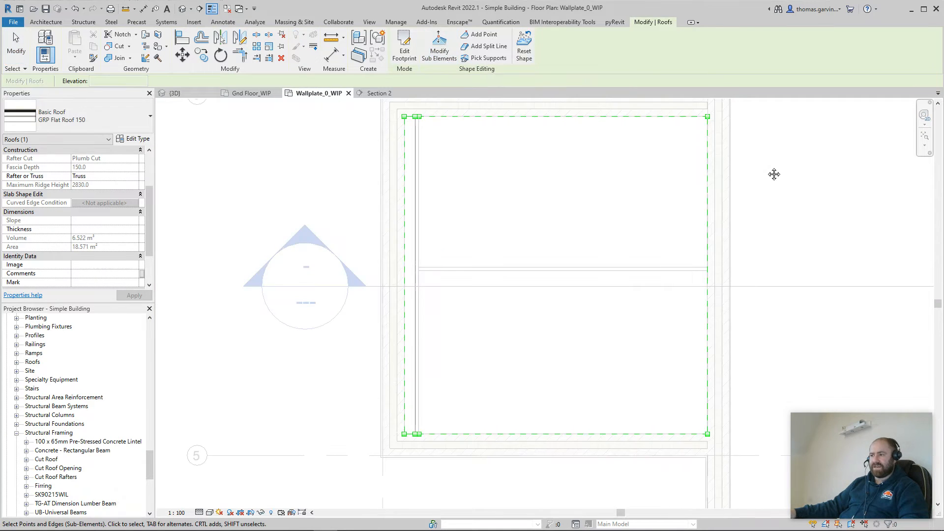
{"action": "middle_click_drag", "start_coordinate": [774, 174], "coordinate": [612, 265]}
{"action": "left_click_drag", "start_coordinate": [531, 195], "coordinate": [561, 224]}
{"action": "left_click", "coordinate": [555, 204]}
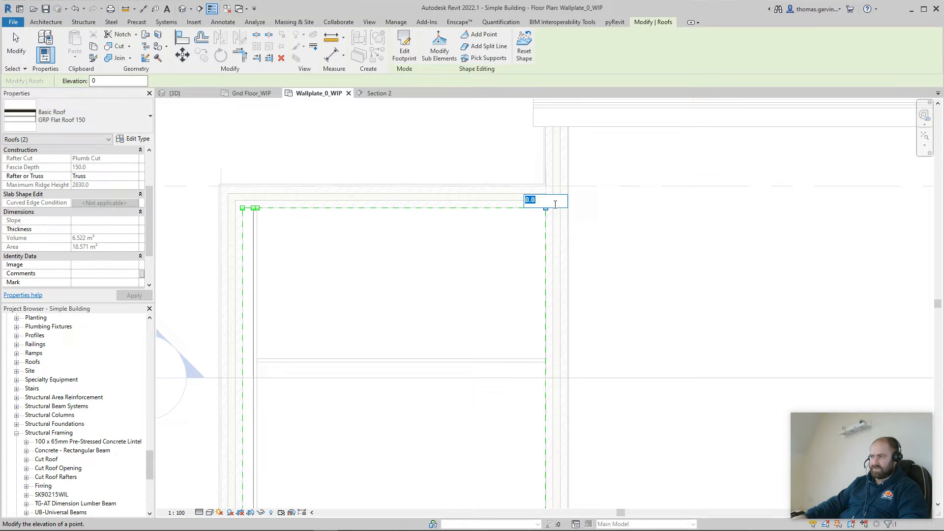
{"action": "type", "text": "10"}
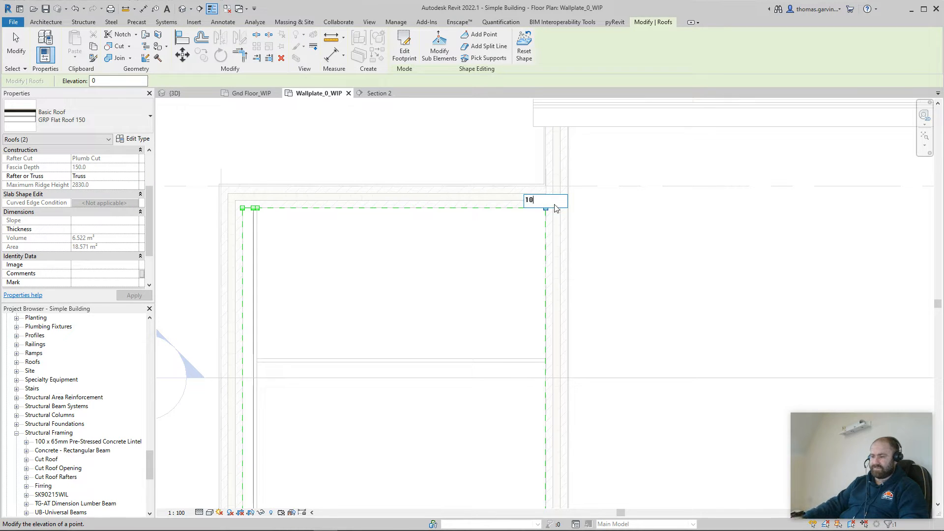
{"action": "type", "text": "6"}
{"action": "left_click", "coordinate": [697, 256]}
Set the elevation of the flat roof's lower corner point at the main house wall to 106 and finish shape editing.
{"action": "middle_click_drag", "start_coordinate": [659, 436], "coordinate": [634, 130]}
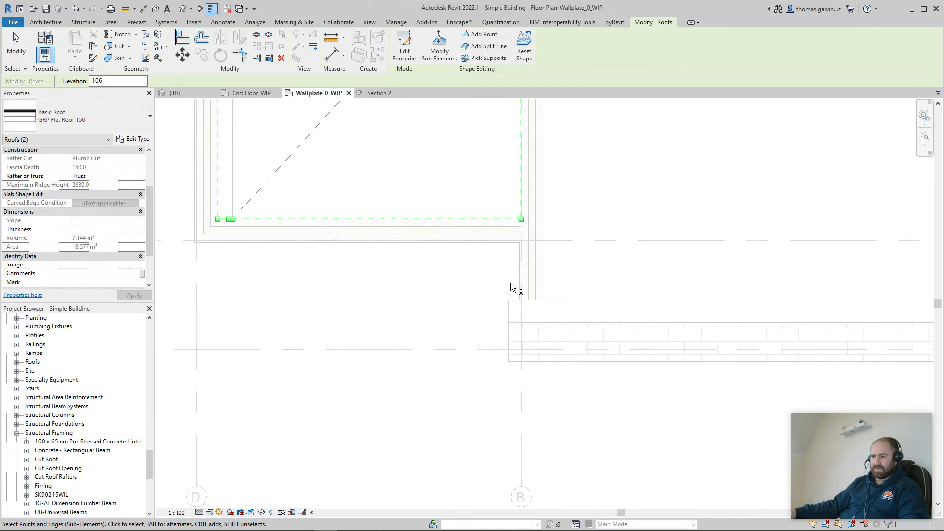
{"action": "left_click", "coordinate": [521, 219]}
{"action": "left_click", "coordinate": [532, 216]}
{"action": "type", "text": "10"}
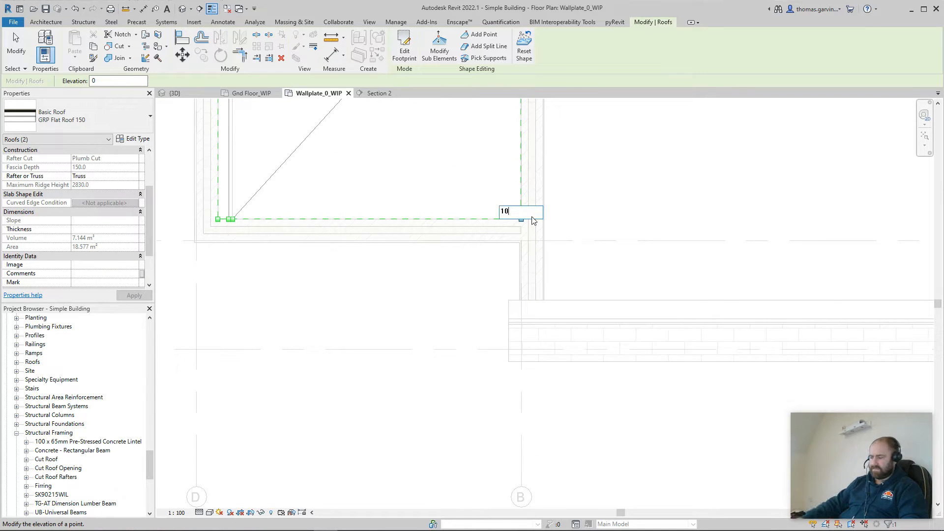
{"action": "type", "text": "0"}
{"action": "key", "text": "Return"}
{"action": "key", "text": "Escape"}
{"action": "key", "text": "Escape"}
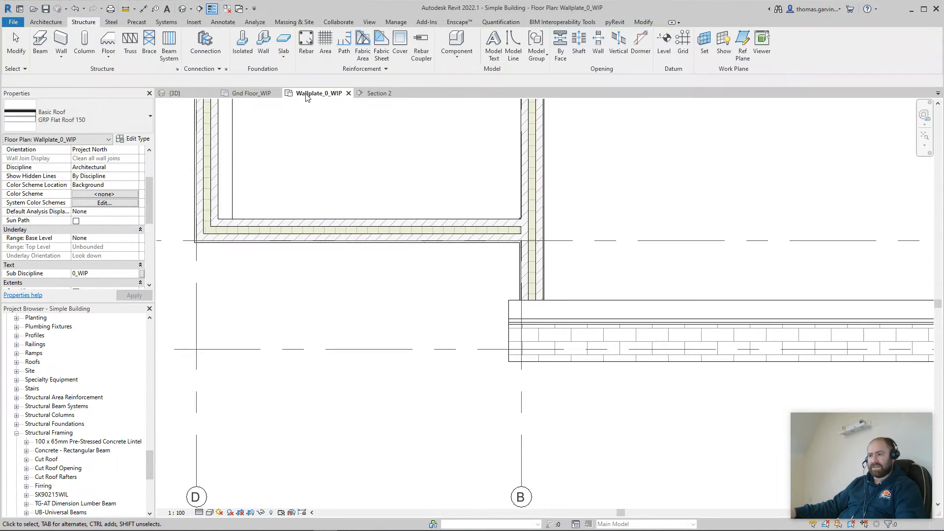
Return to Section 2 and examine the flat roof's slope between the parapet gutter and the main house wall.
{"action": "left_click", "coordinate": [376, 93]}
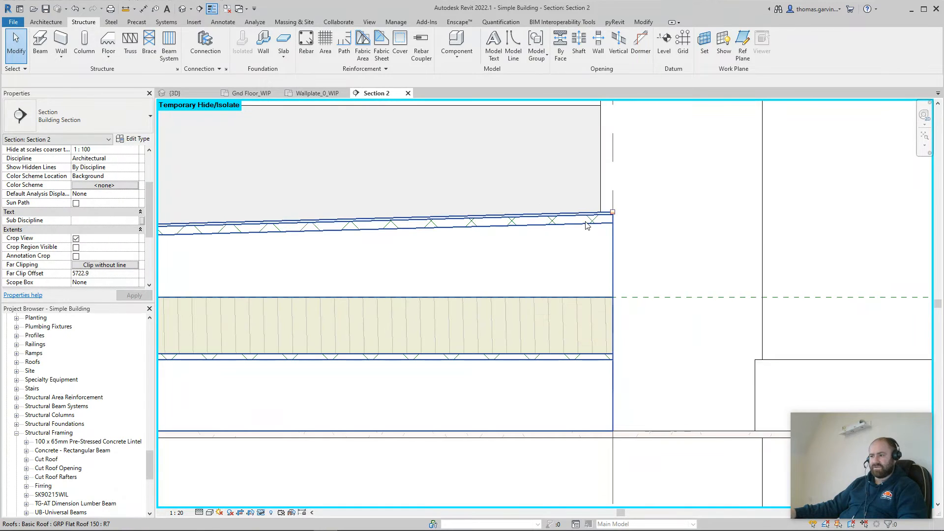
{"action": "left_click", "coordinate": [586, 225]}
{"action": "scroll", "coordinate": [591, 295], "scroll_direction": "down", "scroll_amount": 4}
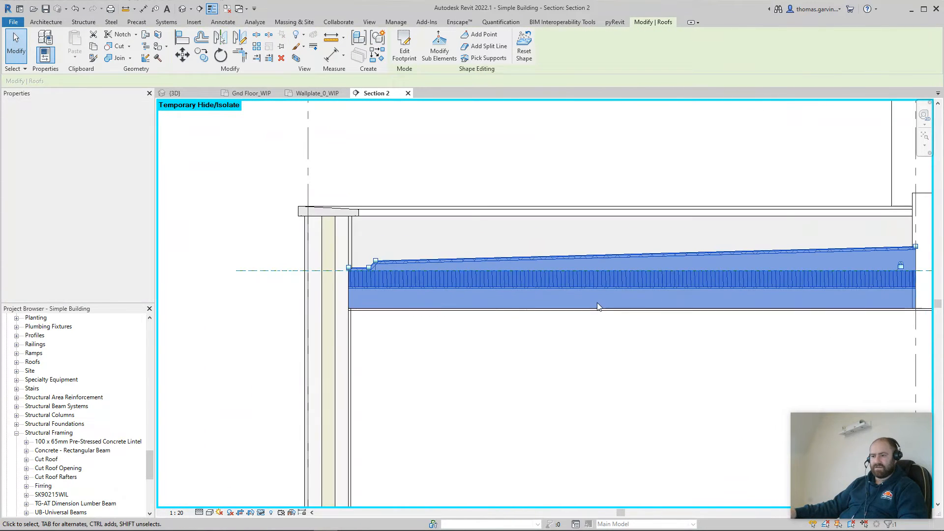
{"action": "key", "text": "Escape"}
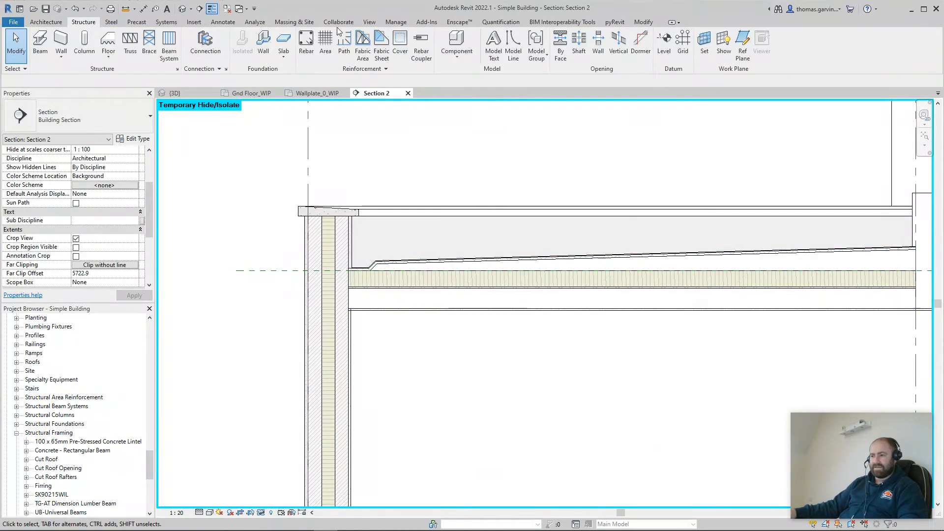
{"action": "middle_click_drag", "start_coordinate": [737, 259], "coordinate": [683, 239]}
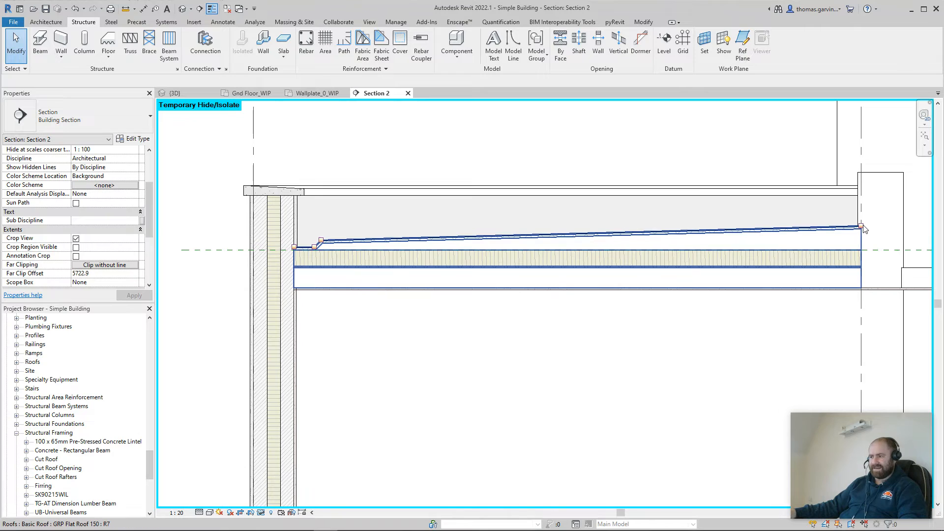
{"action": "scroll", "coordinate": [727, 263], "scroll_direction": "down", "scroll_amount": 2}
{"action": "middle_click_drag", "start_coordinate": [727, 263], "coordinate": [543, 254]}
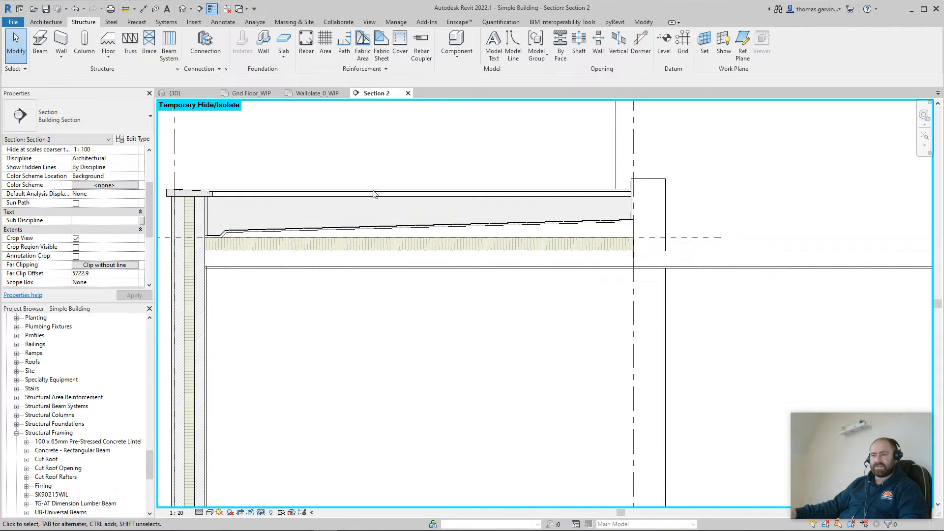
{"action": "scroll", "coordinate": [384, 207], "scroll_direction": "down", "scroll_amount": 1}
Temporarily hide the sloped GRP flat roof in Section 2 to expose the firring beam.
{"action": "left_click", "coordinate": [394, 236]}
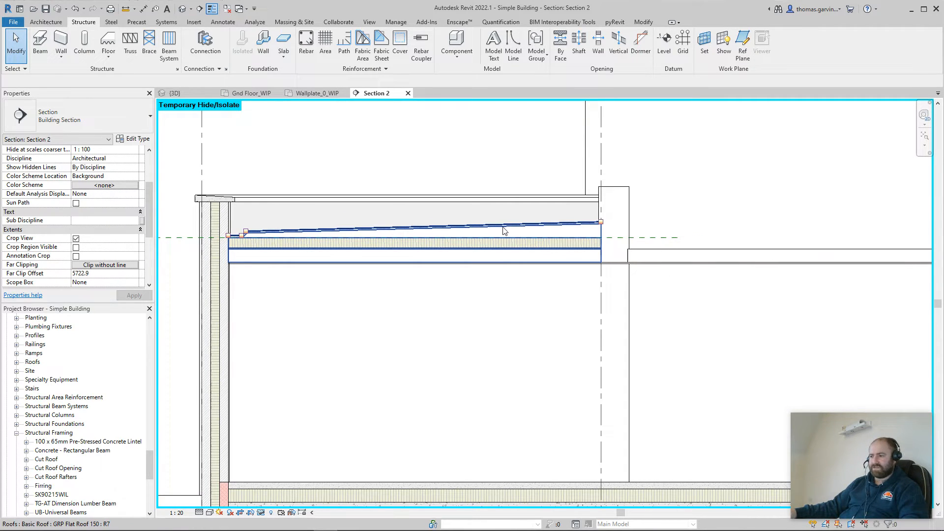
{"action": "key", "text": "Tab"}
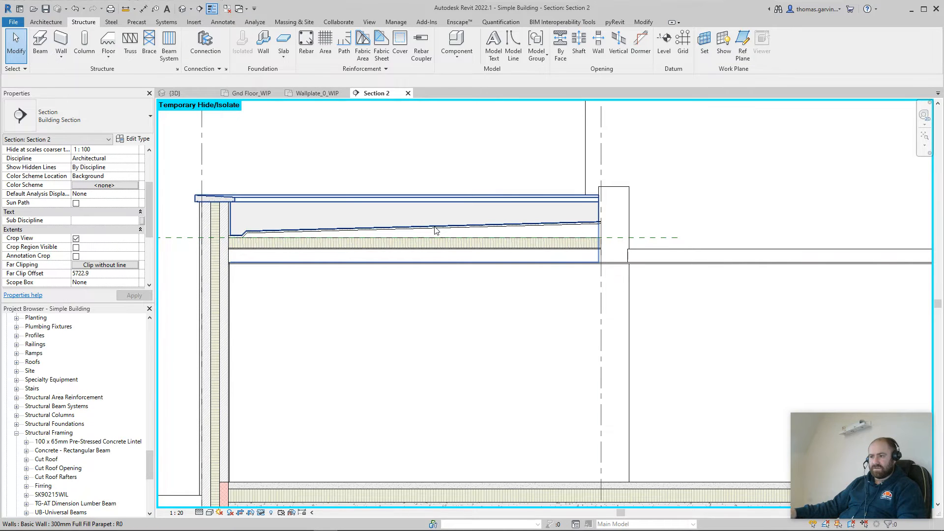
{"action": "key", "text": "Tab"}
{"action": "key", "text": "Tab"}
{"action": "left_click", "coordinate": [435, 229]}
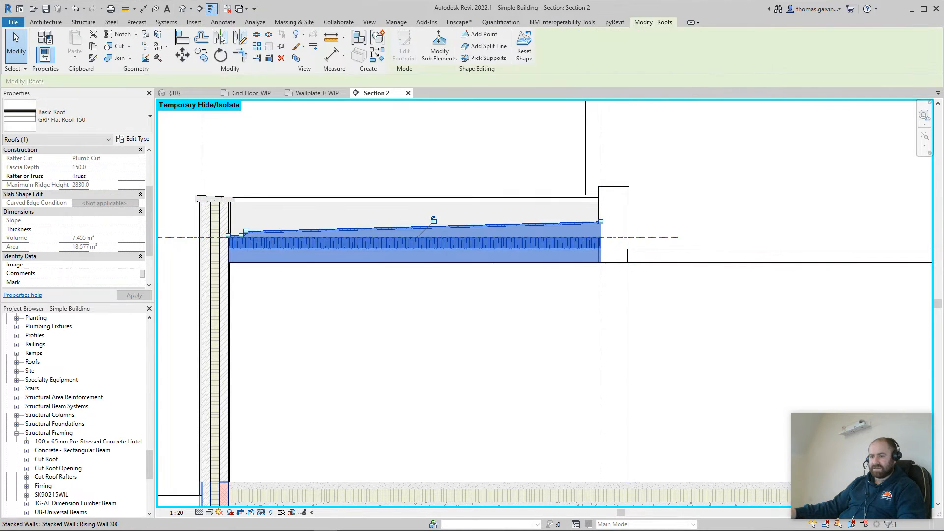
{"action": "left_click", "coordinate": [261, 512]}
{"action": "left_click", "coordinate": [295, 498]}
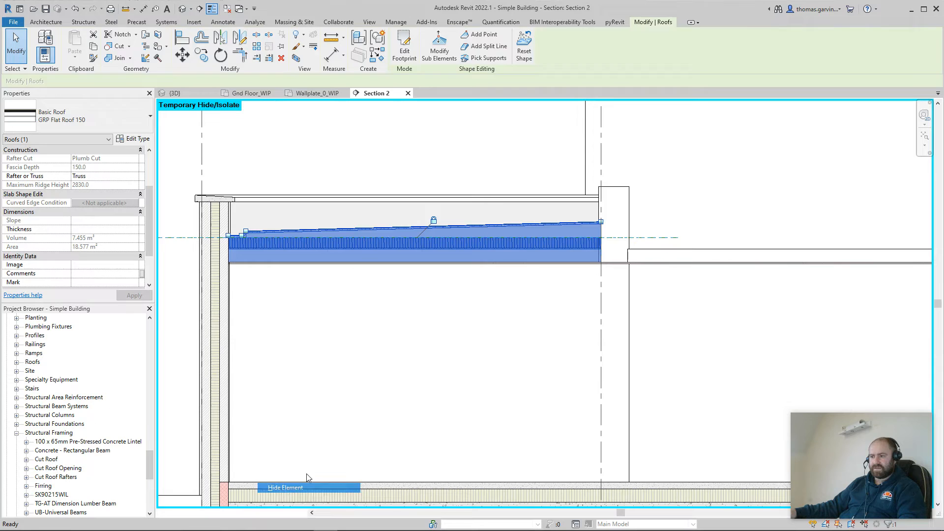
Select the firring beam in Section 2 and open its family for editing.
{"action": "left_click", "coordinate": [513, 234]}
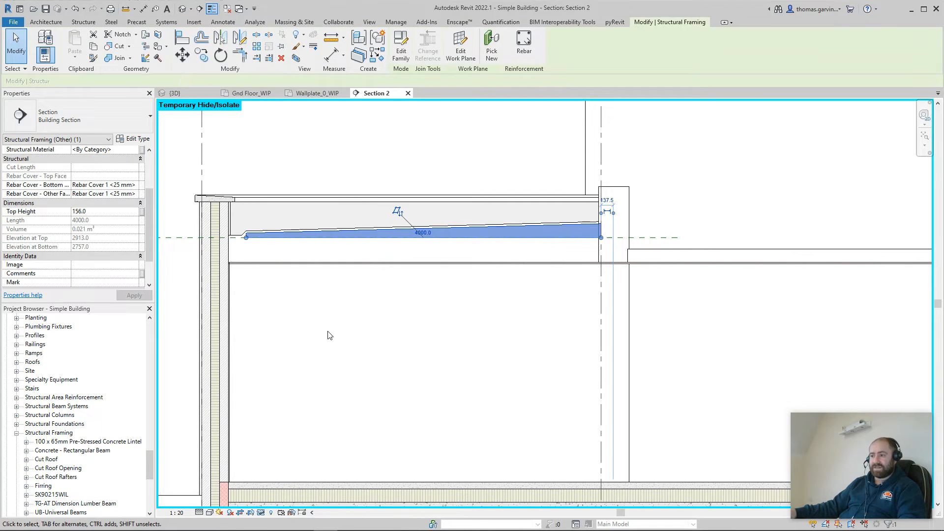
{"action": "left_click", "coordinate": [401, 48]}
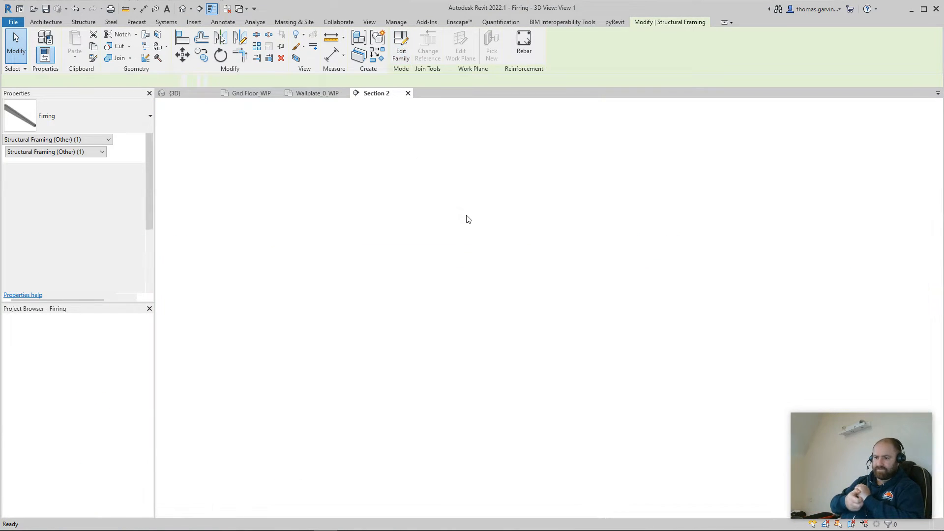
Add an instance length parameter named Angle Rise Height under Dimensions in the firring's family types.
{"action": "middle_click_drag", "start_coordinate": [411, 467], "coordinate": [510, 410], "text": "shift"}
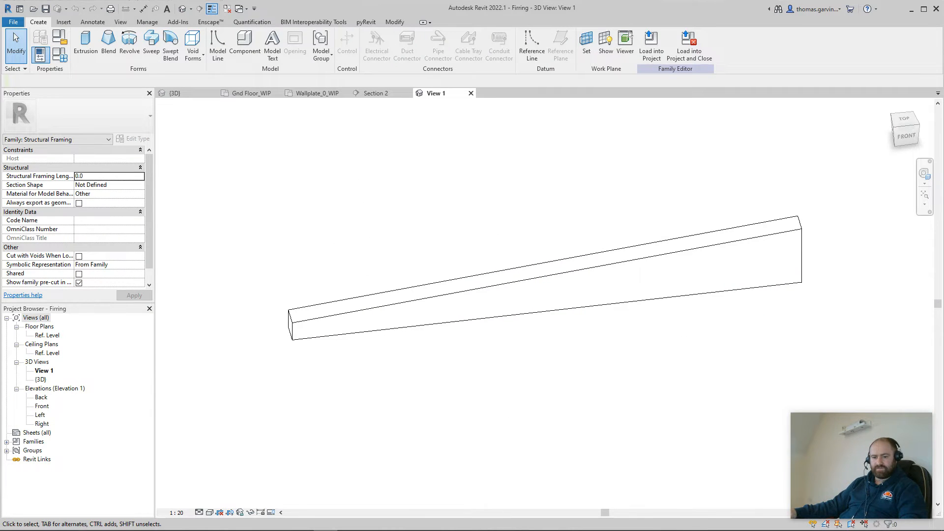
{"action": "left_click", "coordinate": [61, 57]}
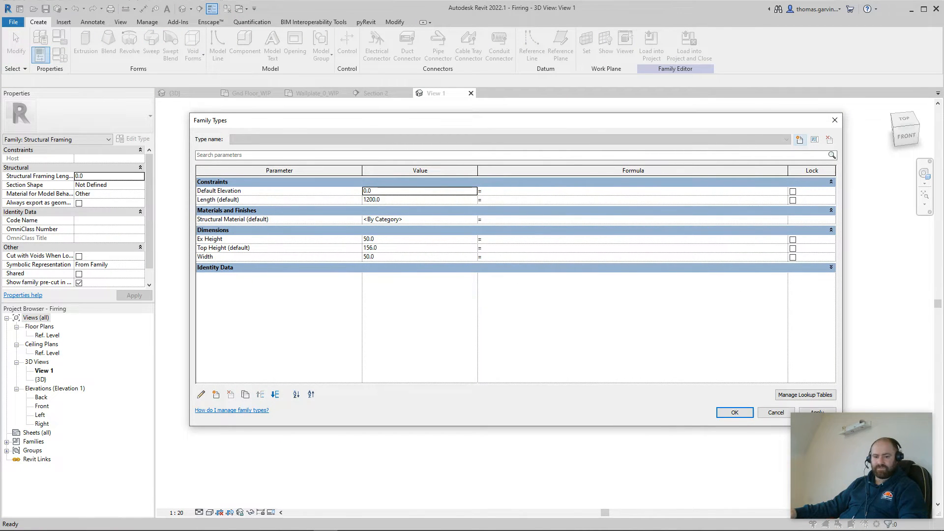
{"action": "left_click", "coordinate": [800, 139]}
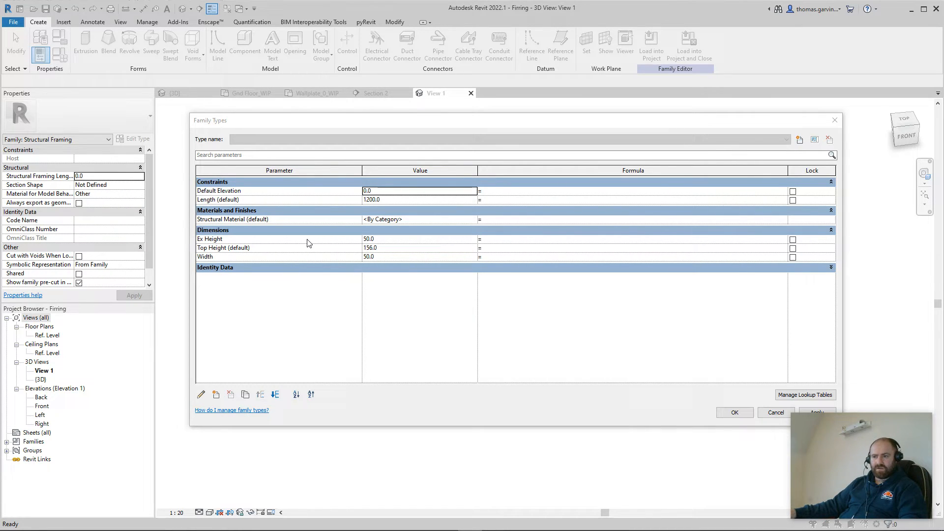
{"action": "left_click", "coordinate": [216, 395]}
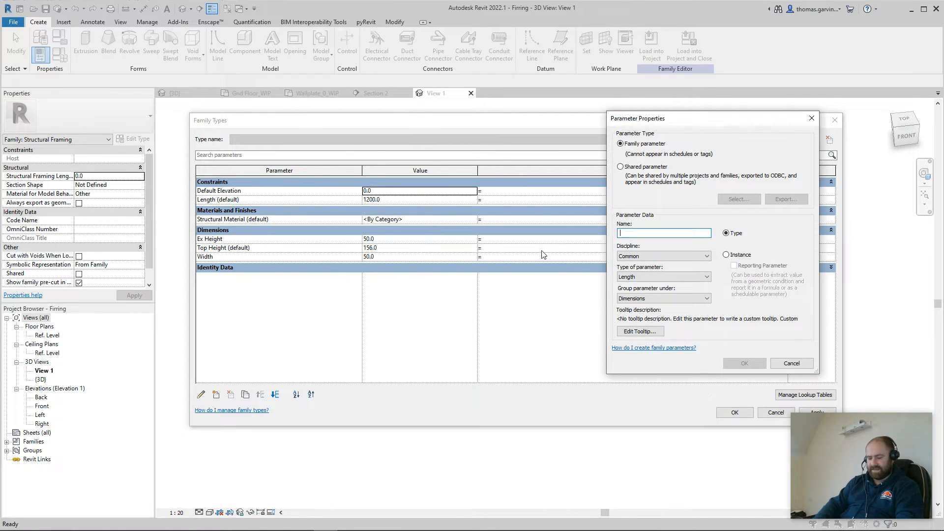
{"action": "type", "text": "Ang"}
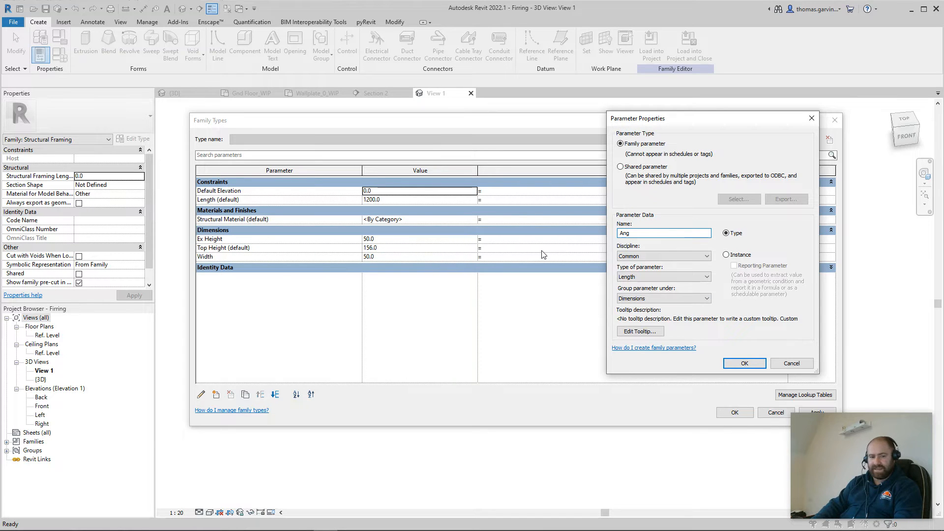
{"action": "type", "text": "le Rise"}
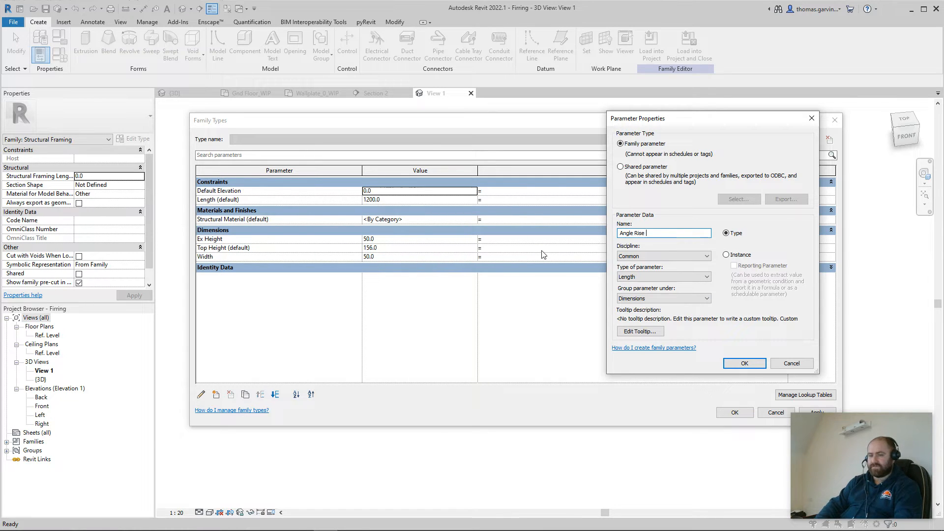
{"action": "type", "text": " Height"}
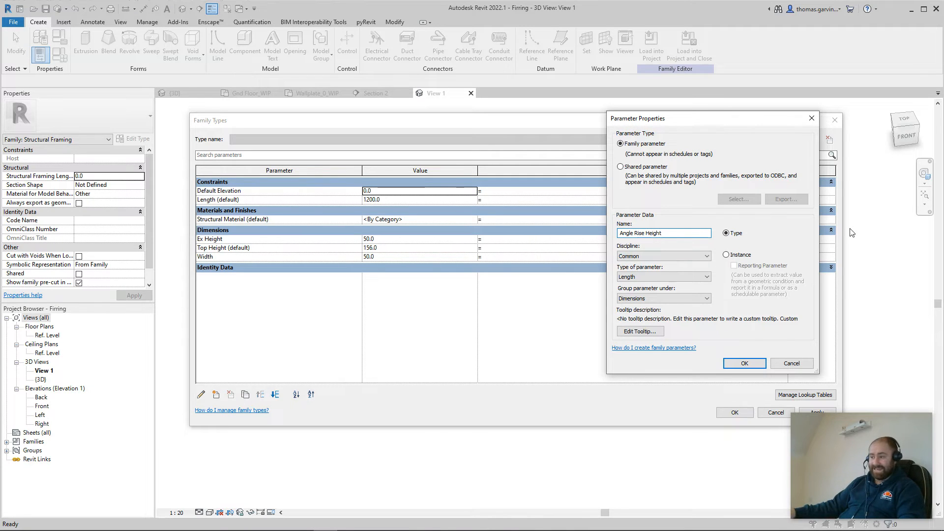
{"action": "left_click", "coordinate": [736, 256]}
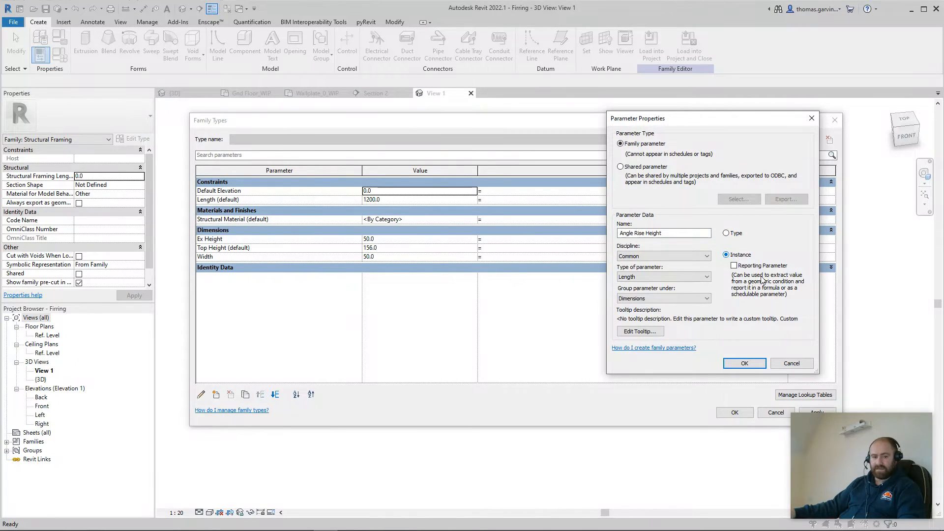
{"action": "left_click", "coordinate": [743, 364]}
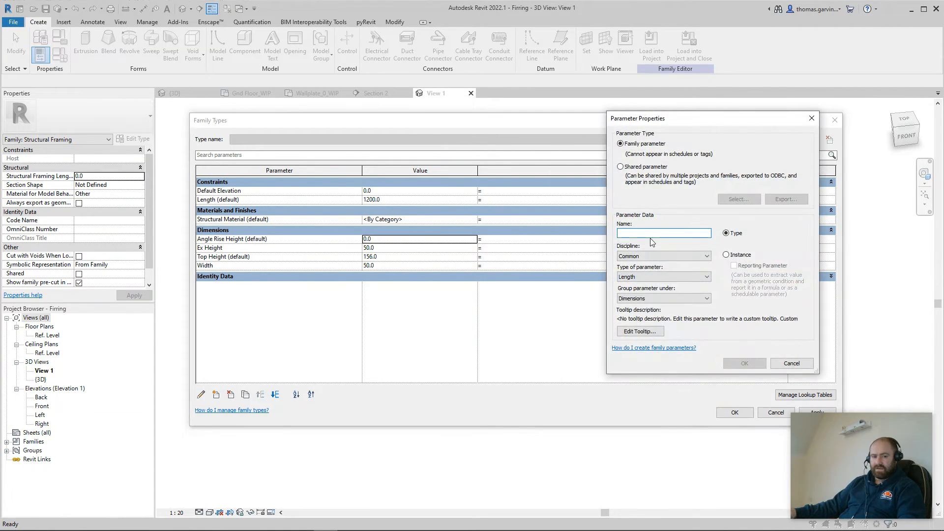
Add an instance length parameter named Ratio Rise Height, grouped under Dimensions.
{"action": "type", "text": "Ratio"}
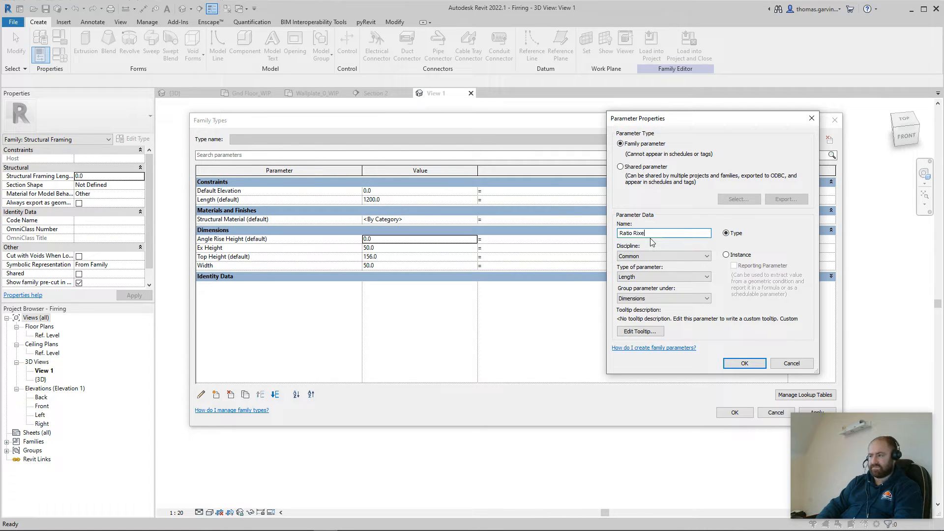
{"action": "type", "text": " Rise Height"}
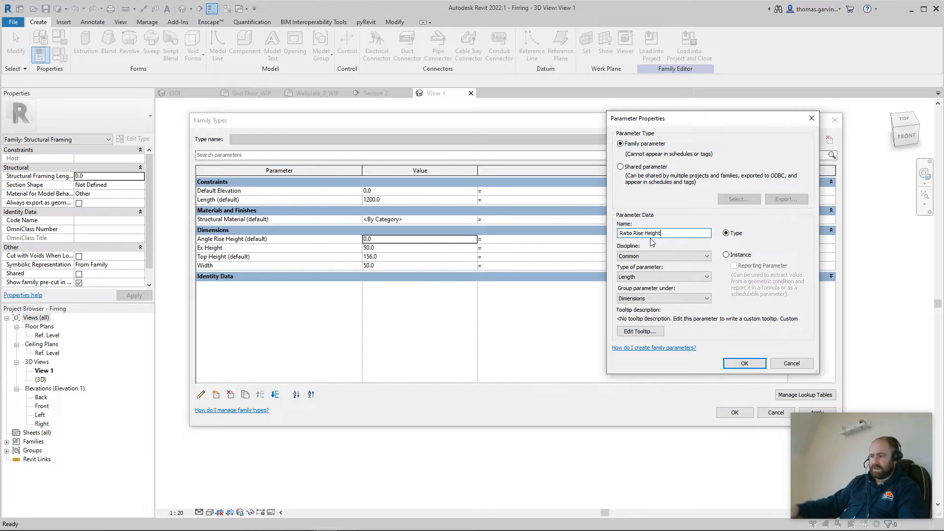
{"action": "left_click", "coordinate": [727, 255]}
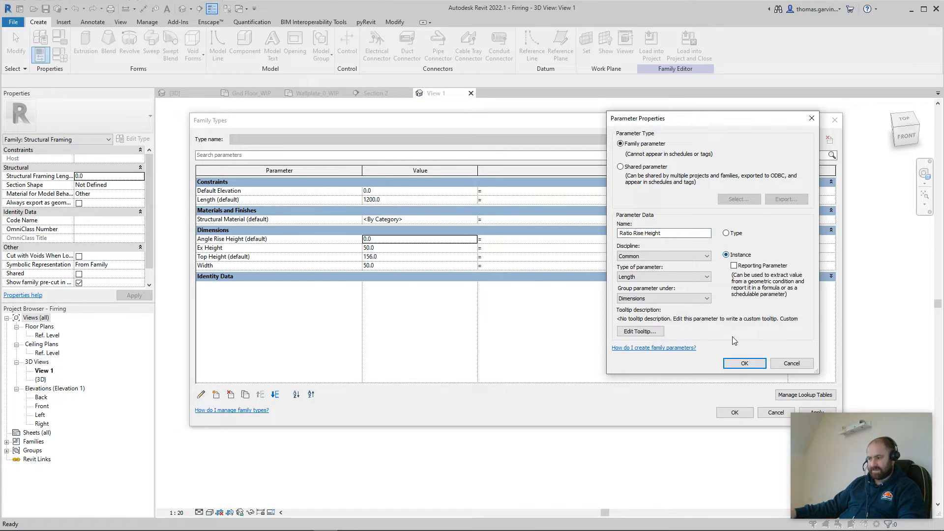
{"action": "left_click", "coordinate": [744, 364]}
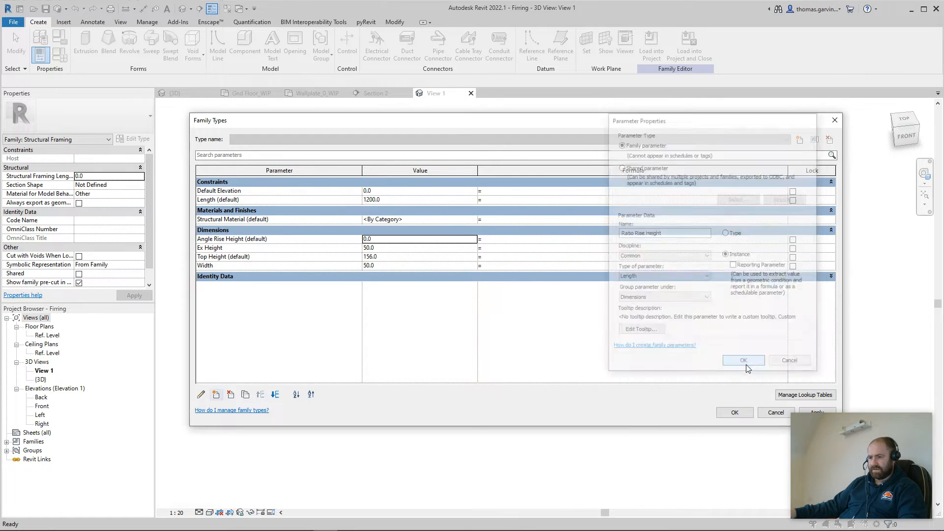
Add an instance length parameter named Manual Rise Height, grouped under Other.
{"action": "left_click", "coordinate": [216, 394]}
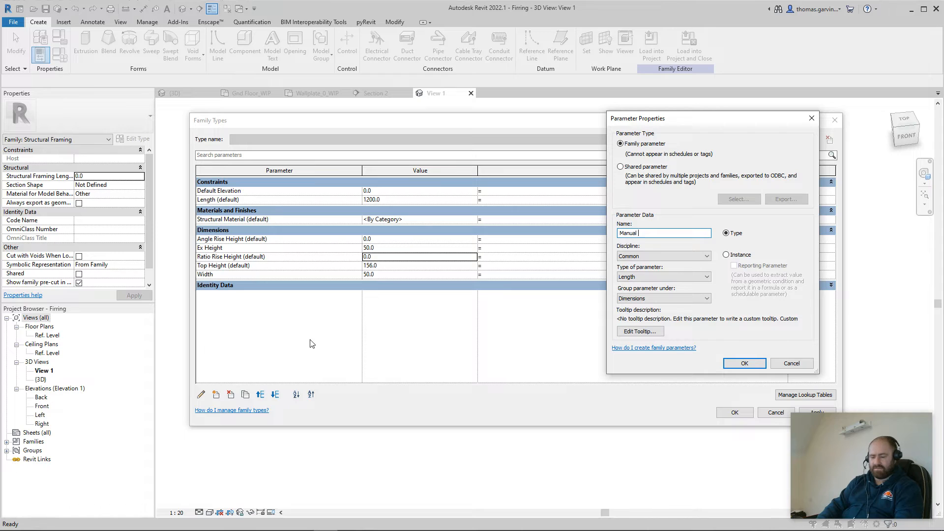
{"action": "type", "text": "Rise Height"}
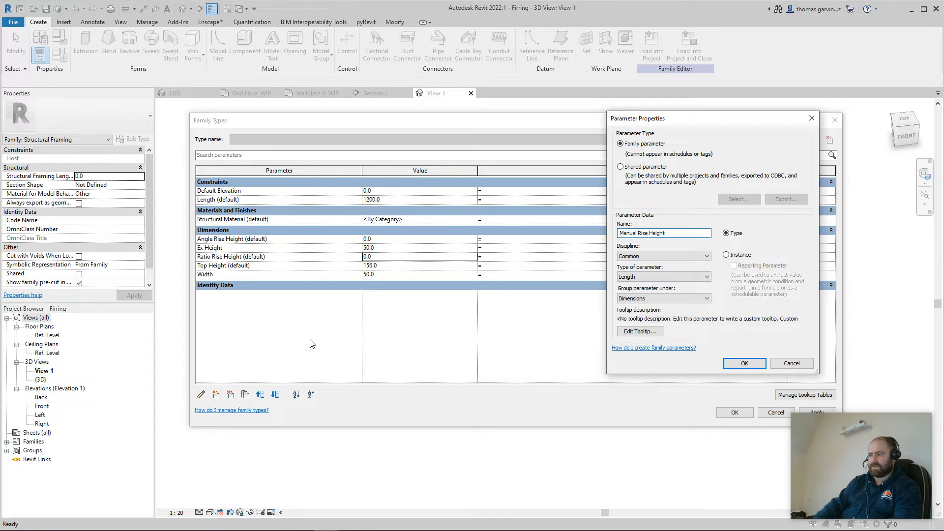
{"action": "left_click", "coordinate": [726, 254]}
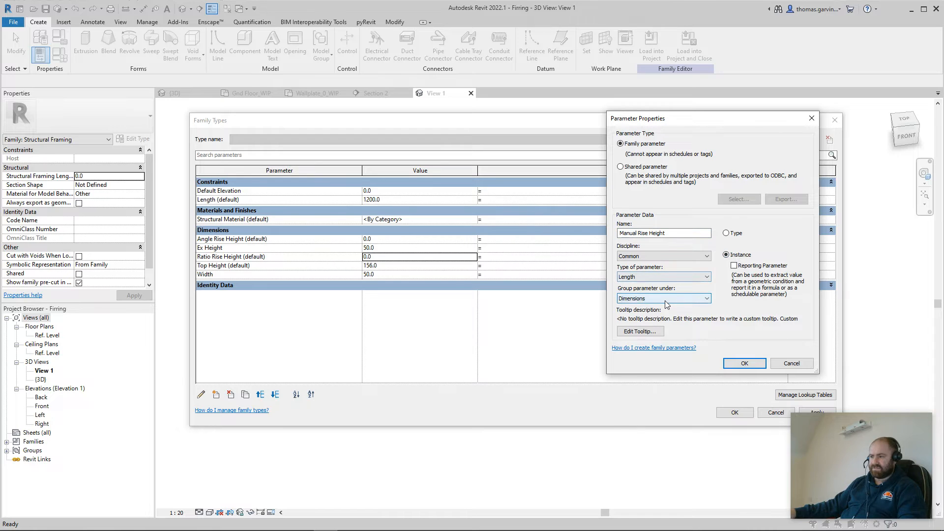
{"action": "left_click", "coordinate": [669, 299]}
{"action": "left_click", "coordinate": [652, 454]}
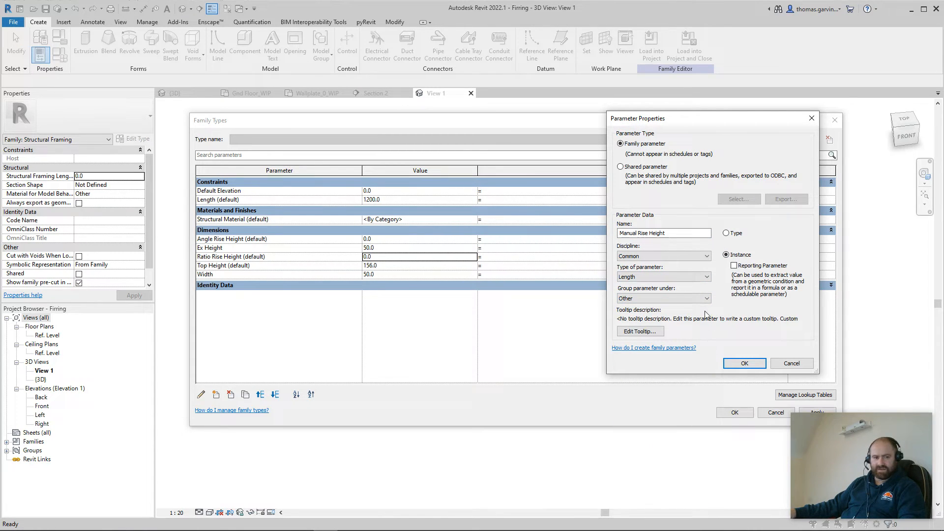
{"action": "left_click", "coordinate": [741, 364]}
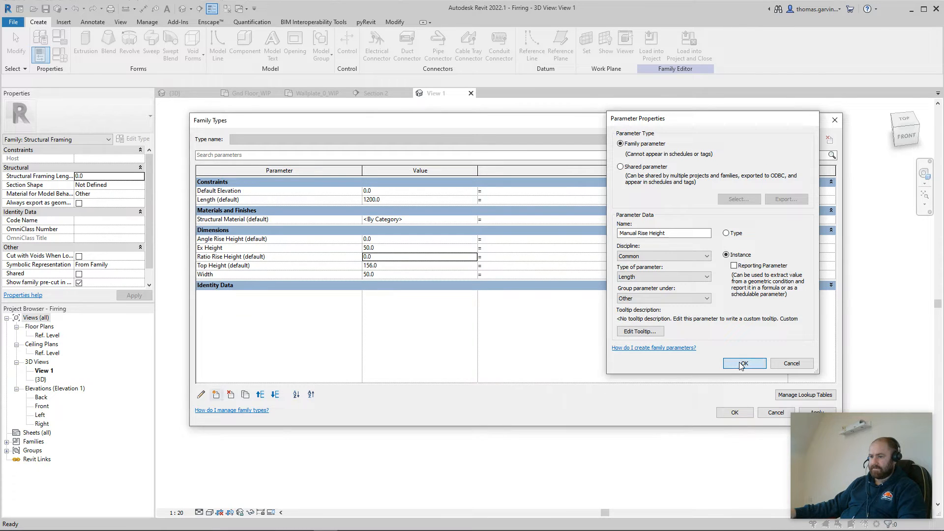
Add an instance parameter named Pitch For Angle of type Angle, grouped under Other.
{"action": "left_click", "coordinate": [216, 394]}
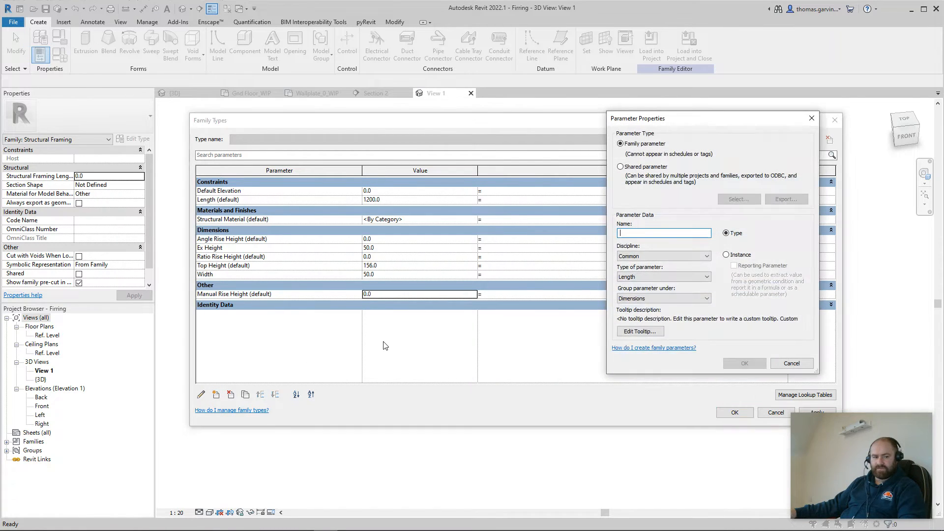
{"action": "type", "text": "Pl"}
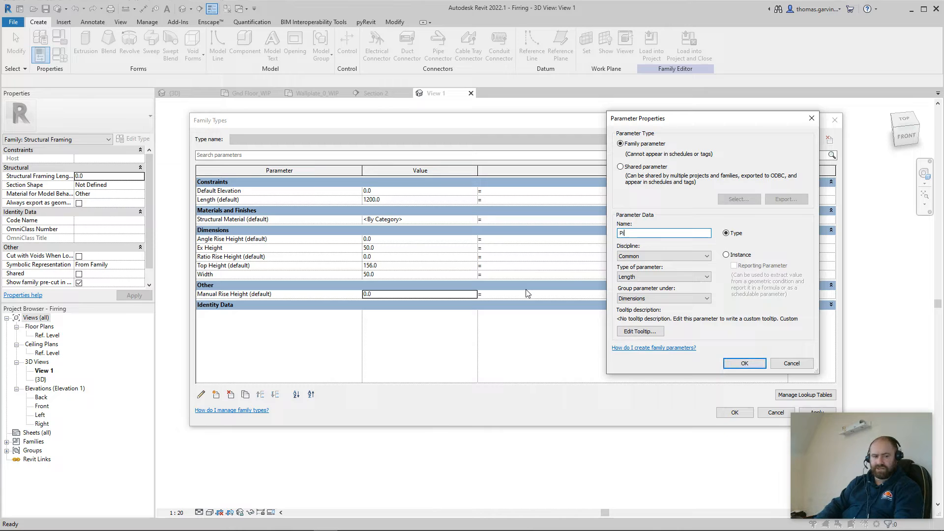
{"action": "type", "text": "tch F"}
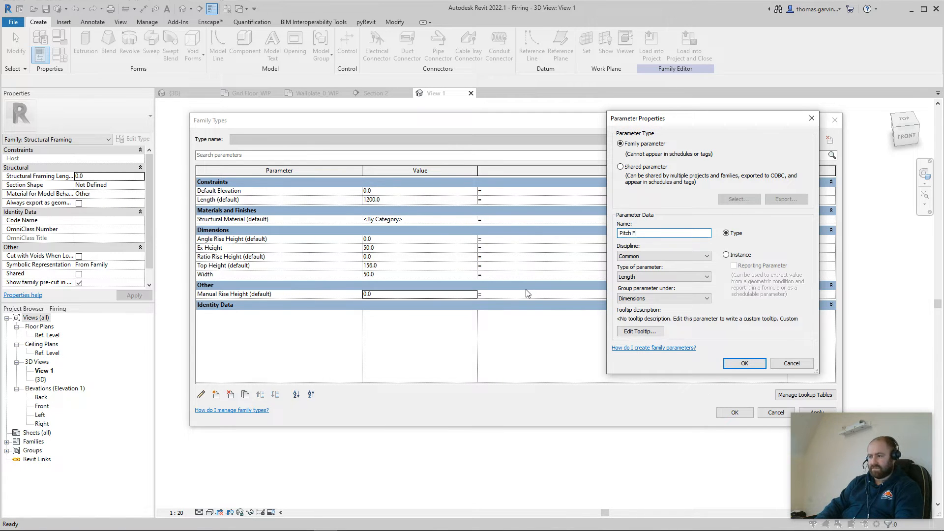
{"action": "type", "text": "or Angle"}
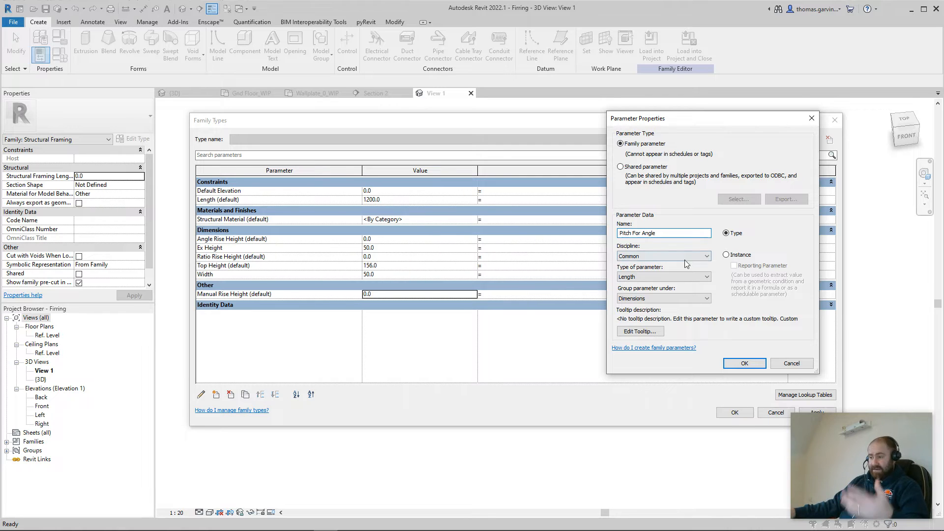
{"action": "left_click", "coordinate": [741, 255]}
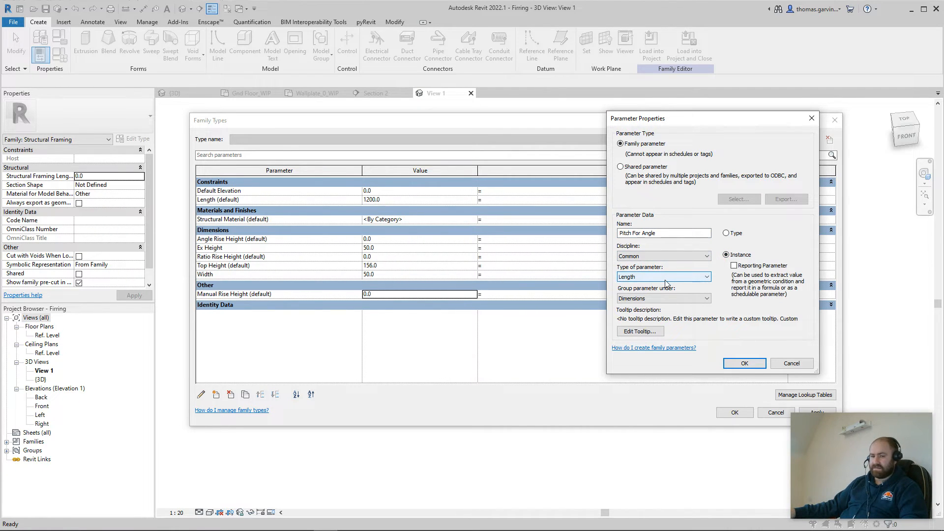
{"action": "left_click", "coordinate": [667, 278]}
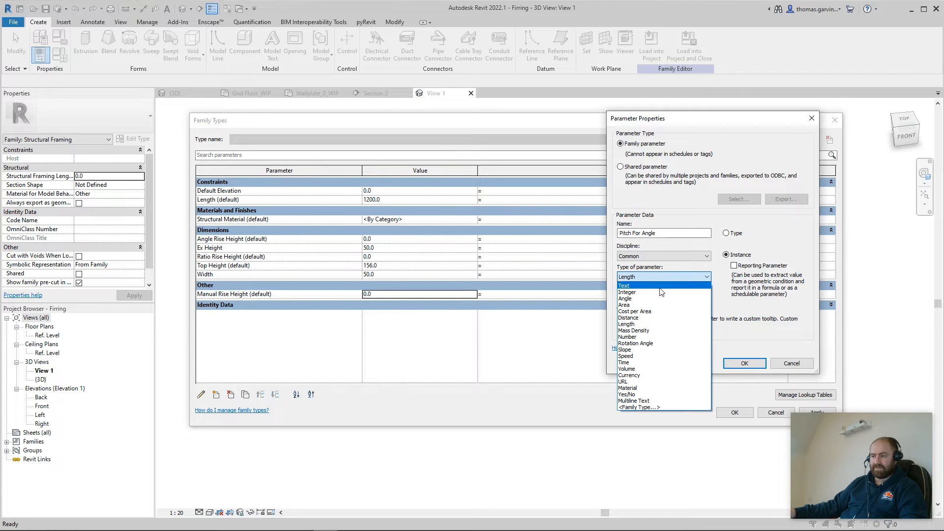
{"action": "left_click", "coordinate": [659, 306]}
{"action": "left_click", "coordinate": [699, 298]}
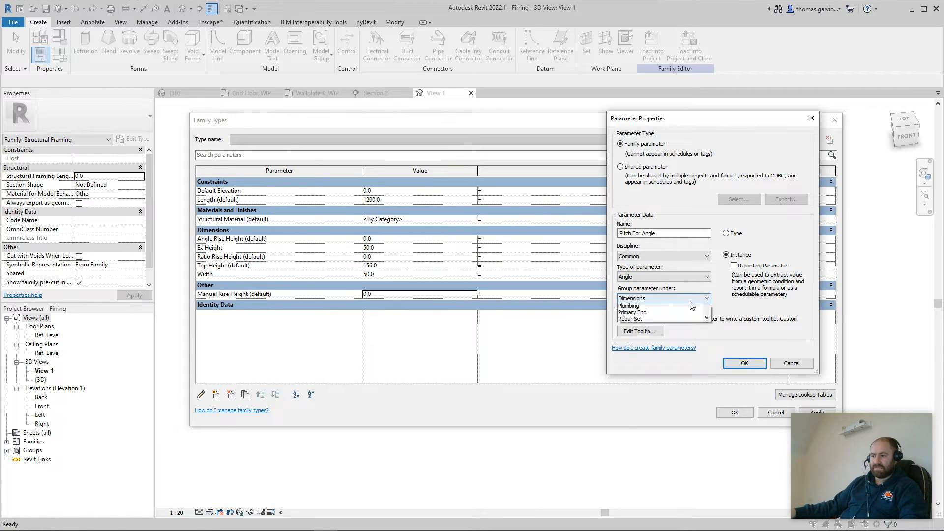
{"action": "left_click", "coordinate": [658, 454]}
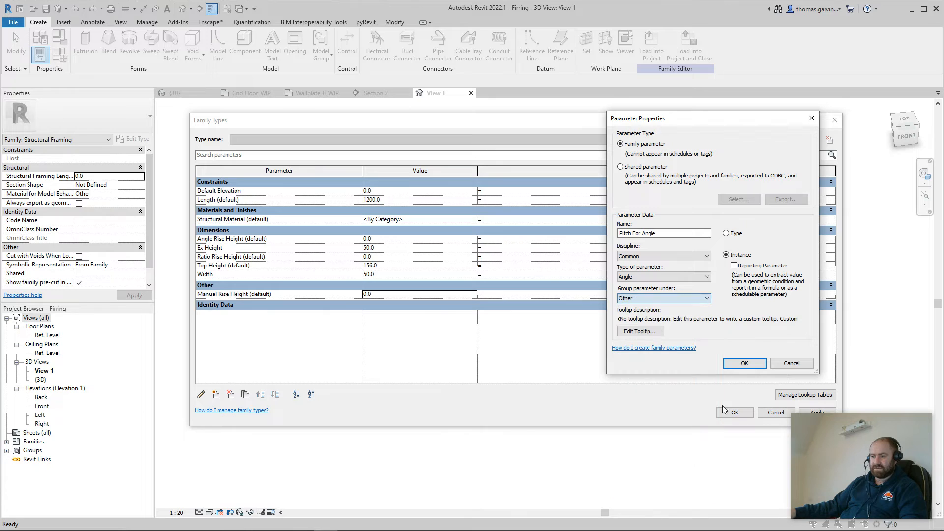
{"action": "left_click", "coordinate": [745, 363]}
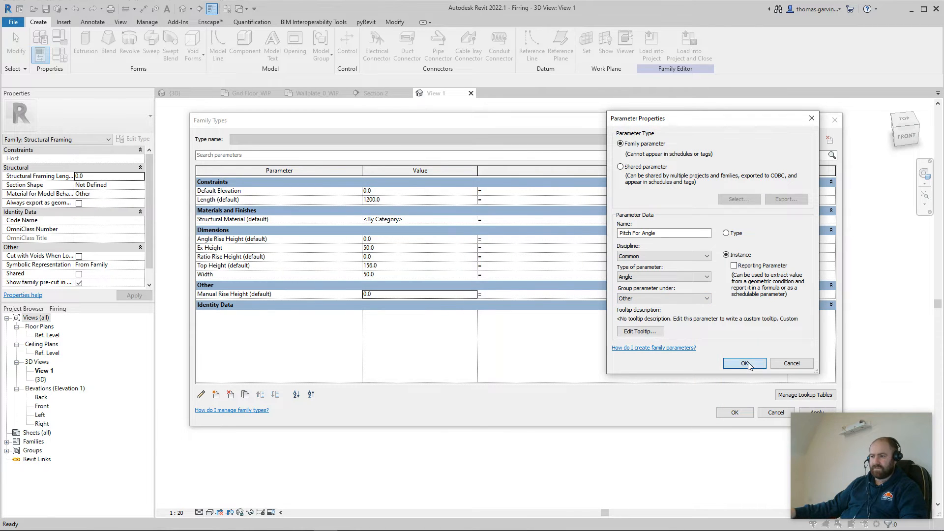
Add an instance parameter named Ratio 1 In of type Number under Other and apply the new family parameters.
{"action": "left_click", "coordinate": [216, 395]}
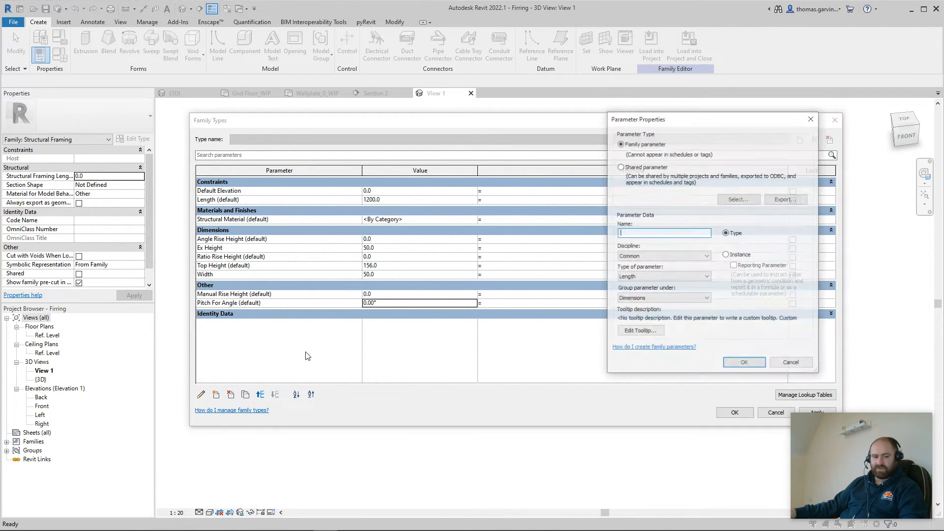
{"action": "type", "text": "Ratio 1 In"}
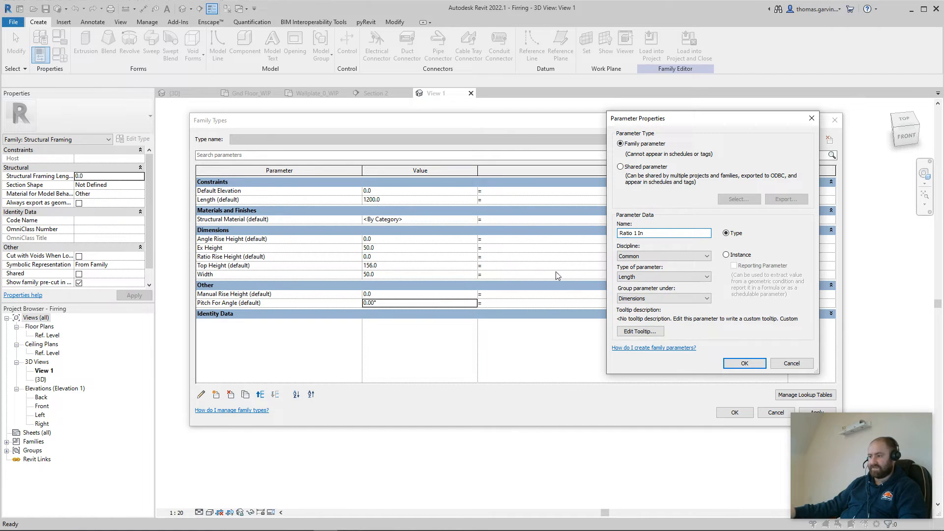
{"action": "left_click", "coordinate": [646, 277]}
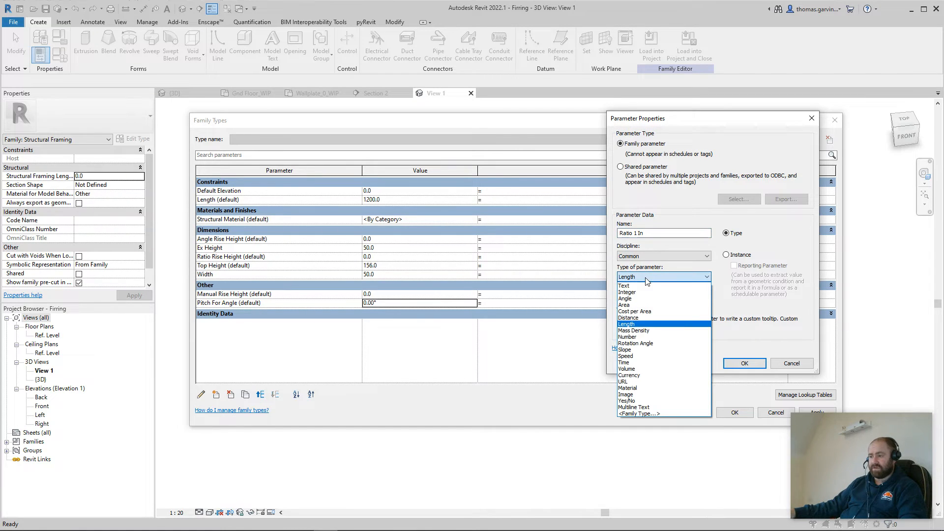
{"action": "left_click", "coordinate": [661, 339]}
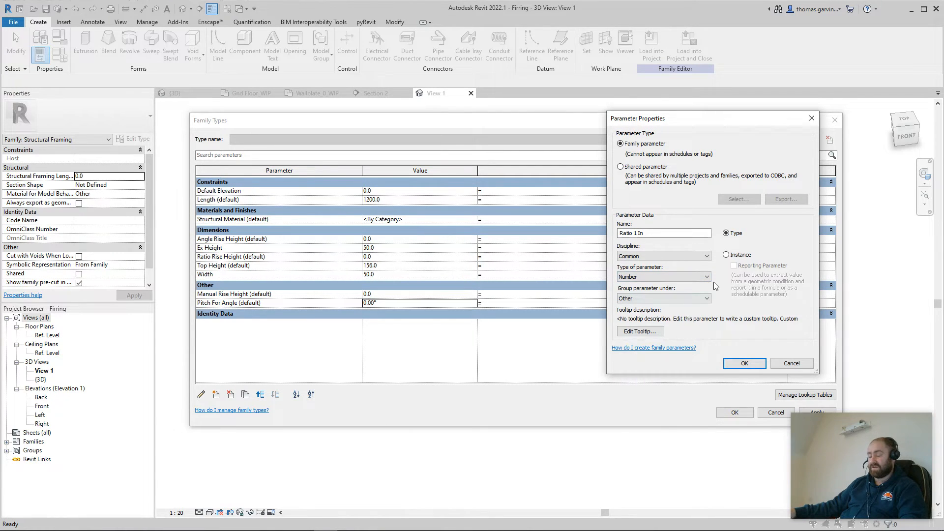
{"action": "left_click", "coordinate": [743, 256]}
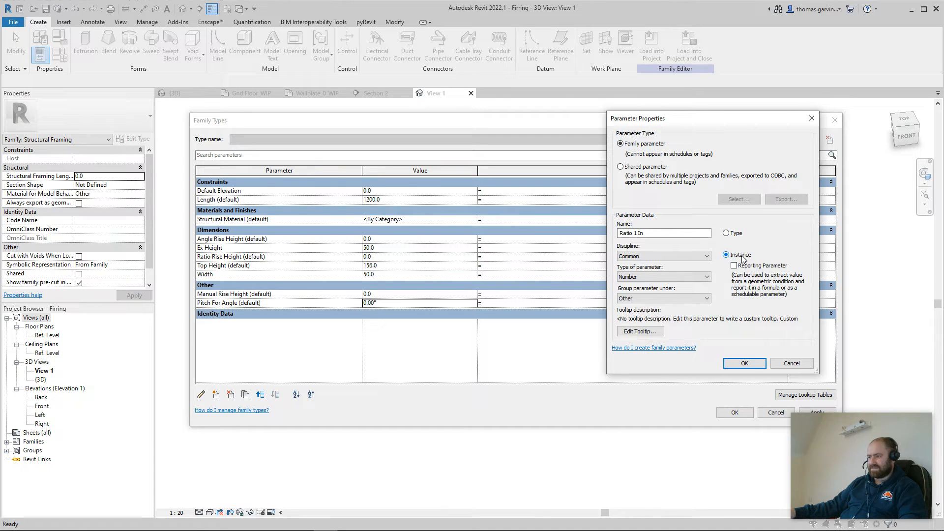
{"action": "left_click", "coordinate": [745, 364]}
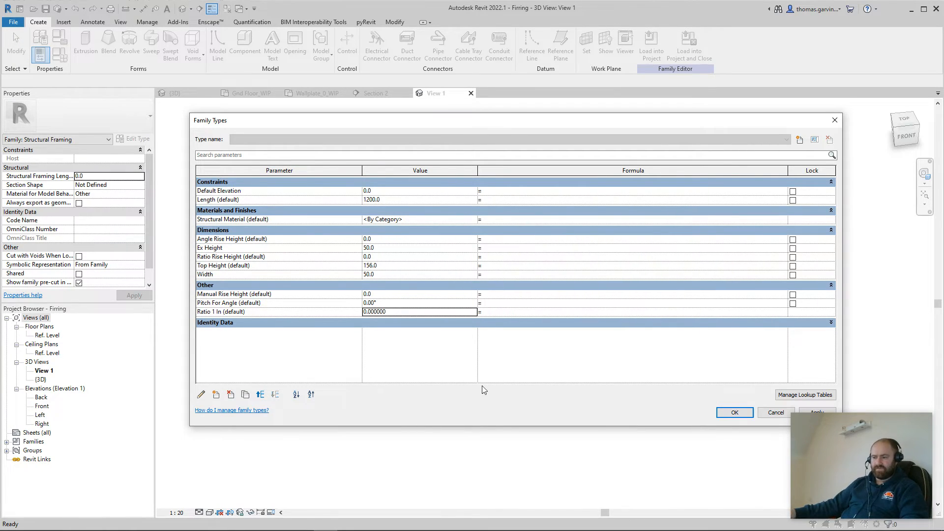
{"action": "left_click_drag", "start_coordinate": [658, 124], "coordinate": [633, 101]}
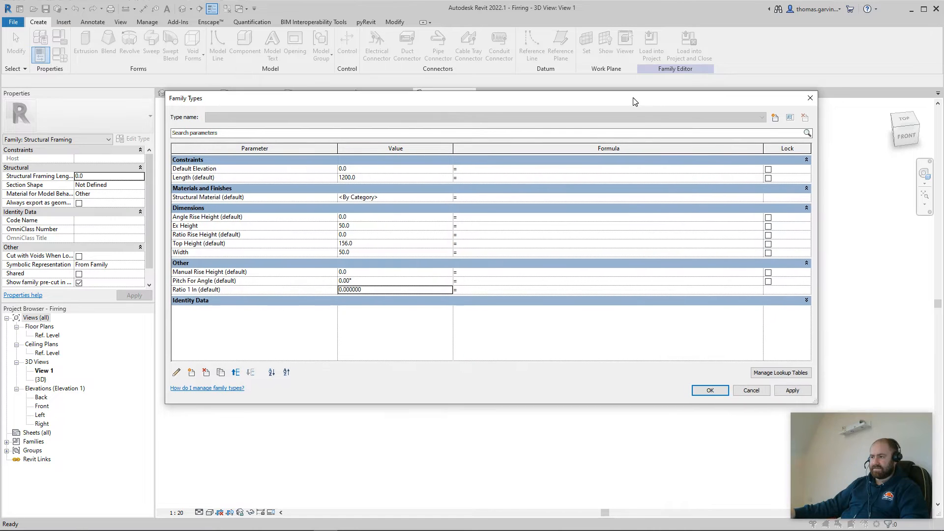
{"action": "left_click", "coordinate": [792, 390]}
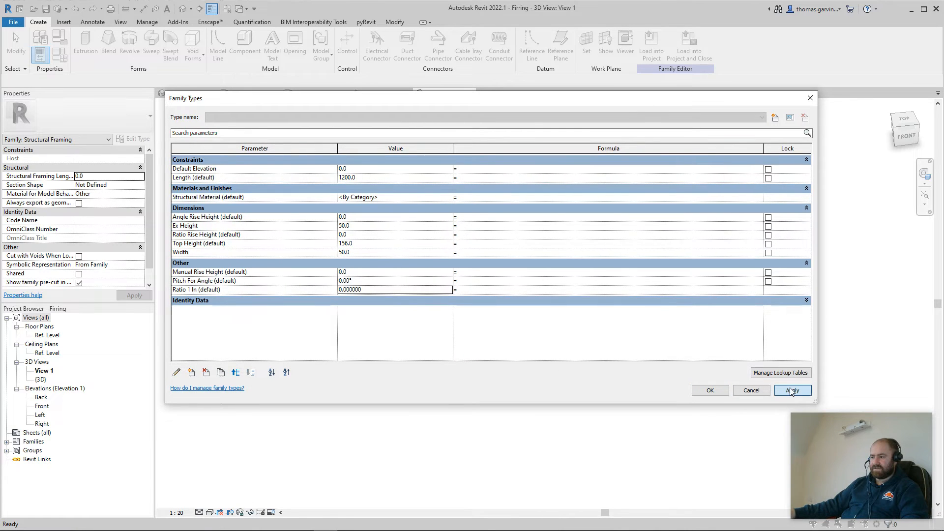
Add an instance Yes/No parameter named Rise By Angle, grouped under Other.
{"action": "left_click", "coordinate": [191, 372]}
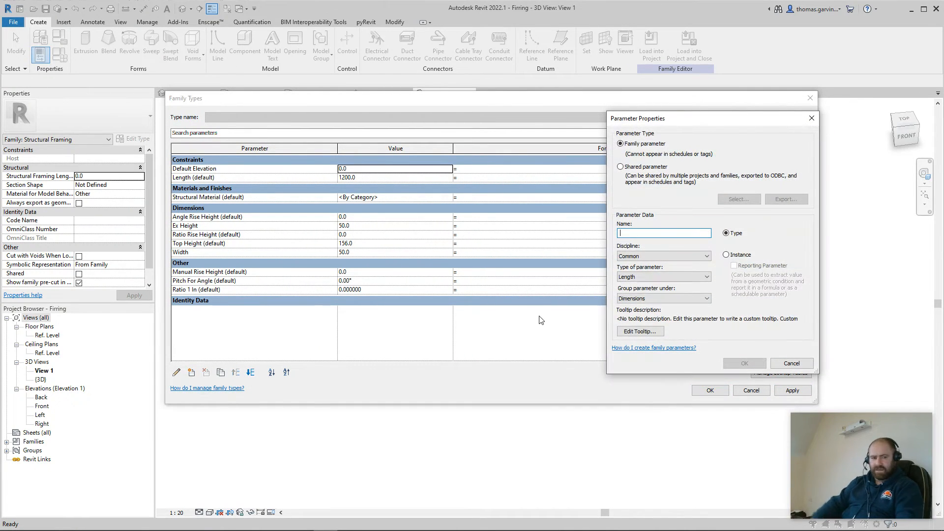
{"action": "type", "text": "Rise "}
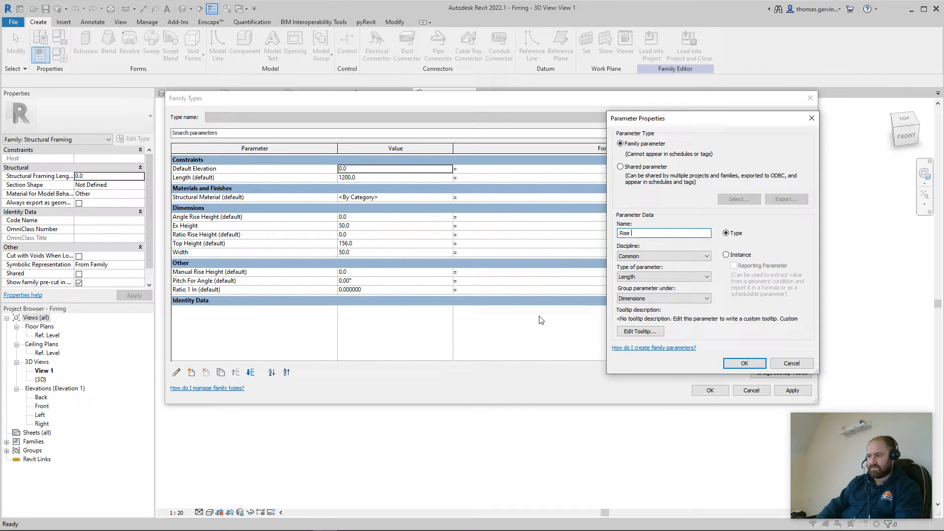
{"action": "type", "text": "By Angl"}
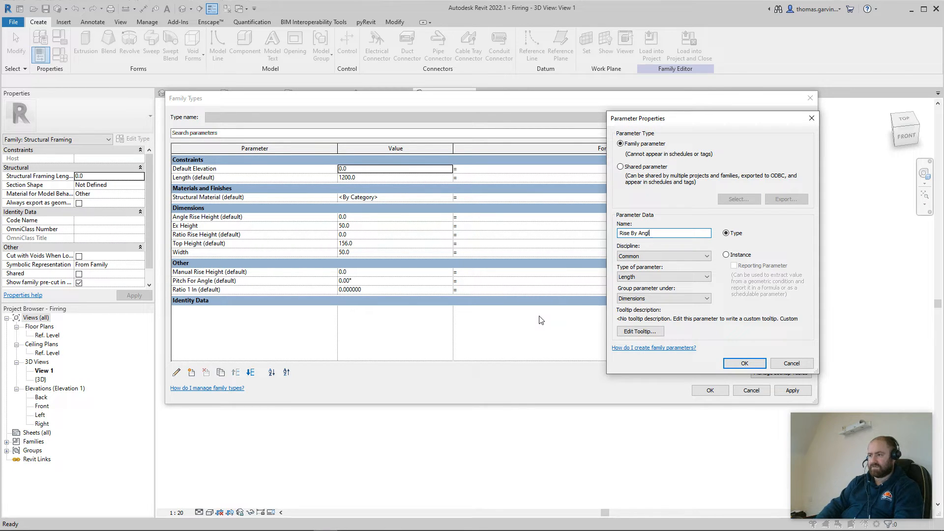
{"action": "type", "text": "e"}
{"action": "left_click", "coordinate": [662, 276]}
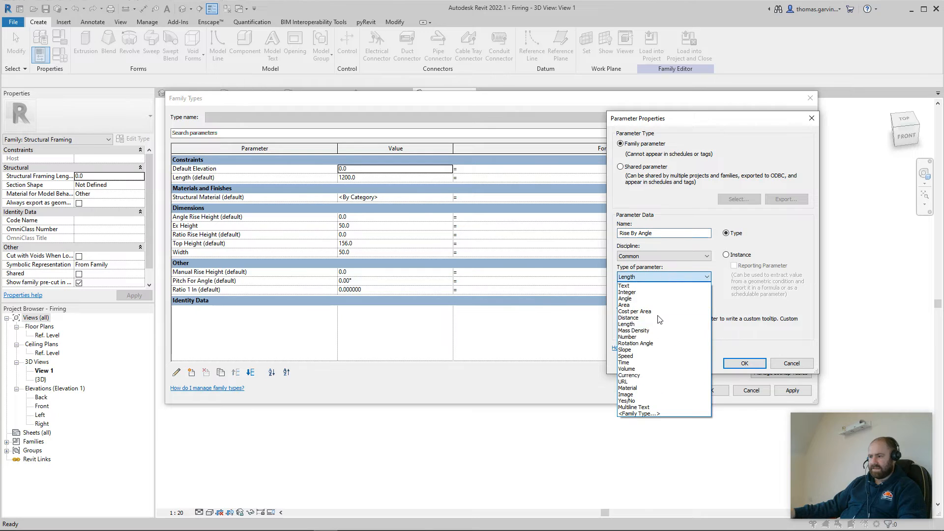
{"action": "left_click", "coordinate": [639, 401]}
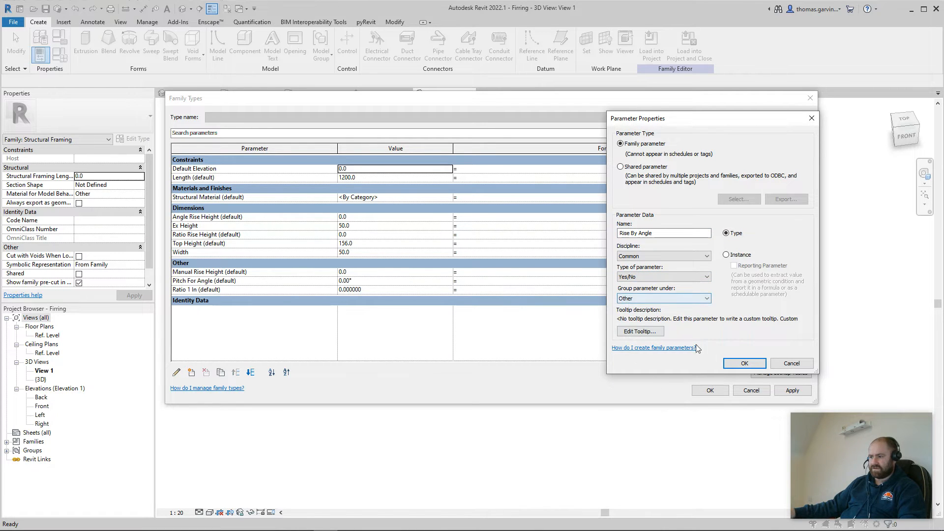
{"action": "left_click", "coordinate": [727, 255]}
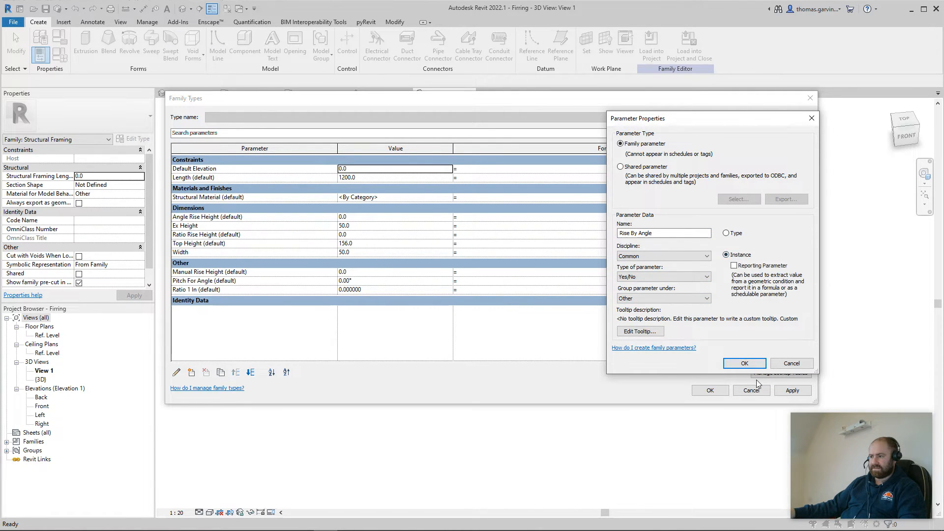
{"action": "left_click", "coordinate": [744, 363]}
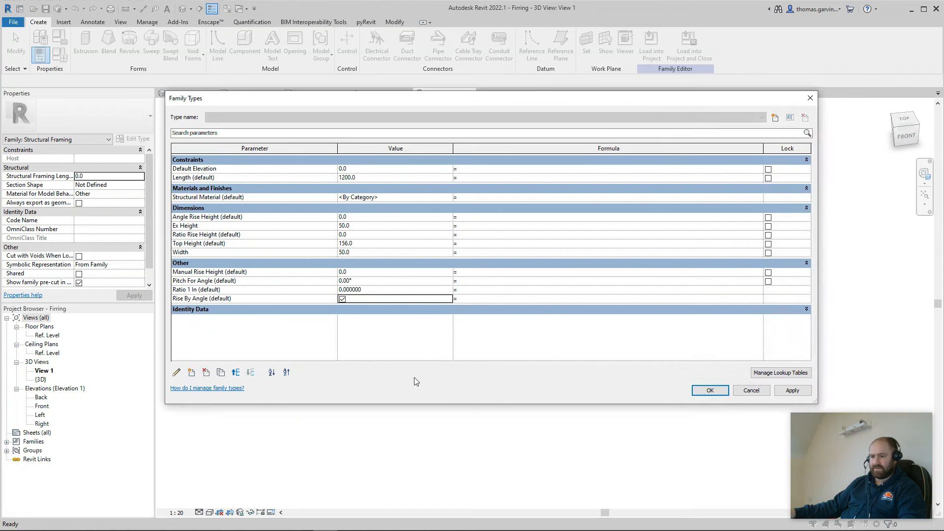
Add an instance Yes/No parameter named Rise By Manual, grouped under Other.
{"action": "left_click", "coordinate": [191, 372]}
{"action": "type", "text": "R"}
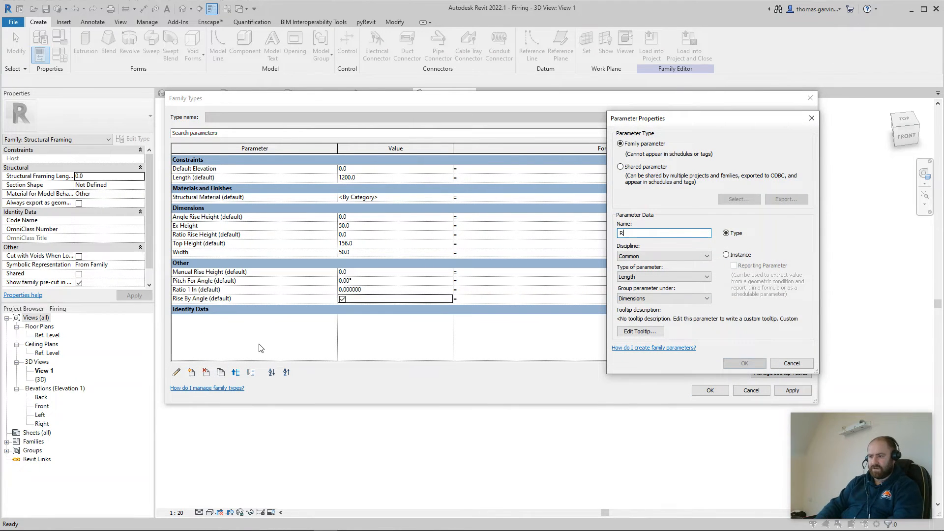
{"action": "type", "text": "ise By Manual"}
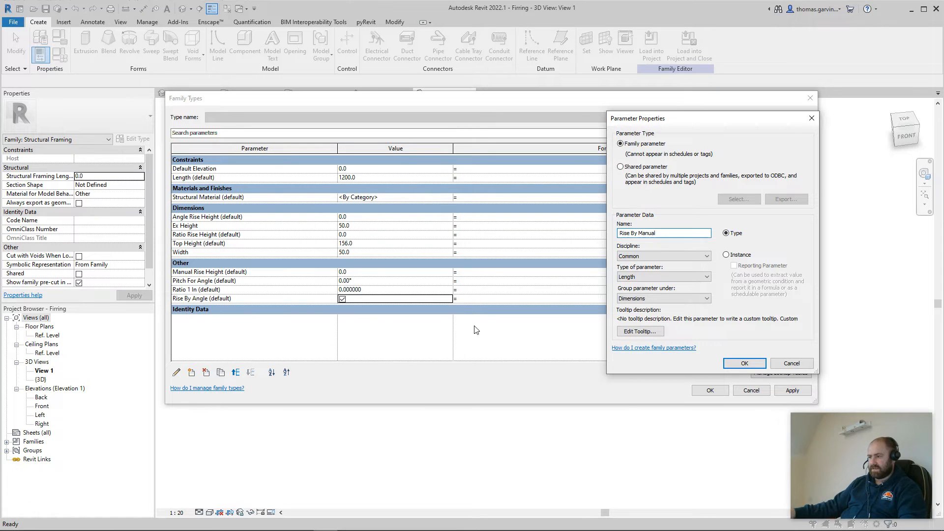
{"action": "left_click", "coordinate": [726, 255]}
{"action": "left_click", "coordinate": [657, 276]}
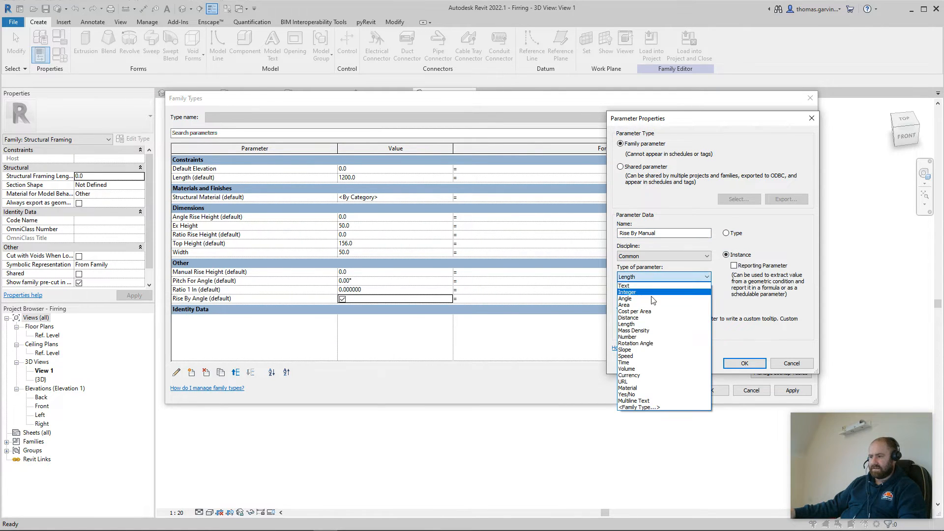
{"action": "left_click", "coordinate": [648, 394]}
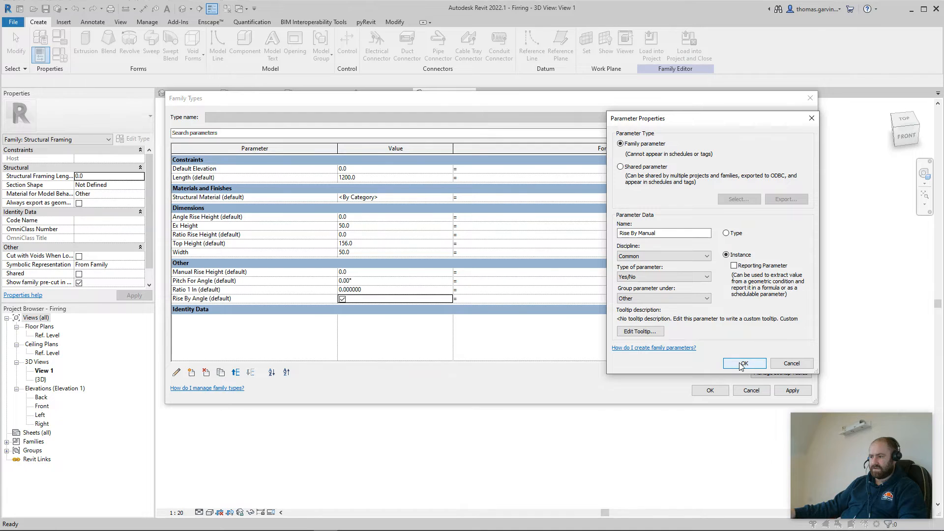
{"action": "left_click", "coordinate": [743, 363]}
Add an instance Yes/No parameter named Rise By Ratio under Other and apply the new family parameters.
{"action": "left_click", "coordinate": [191, 372]}
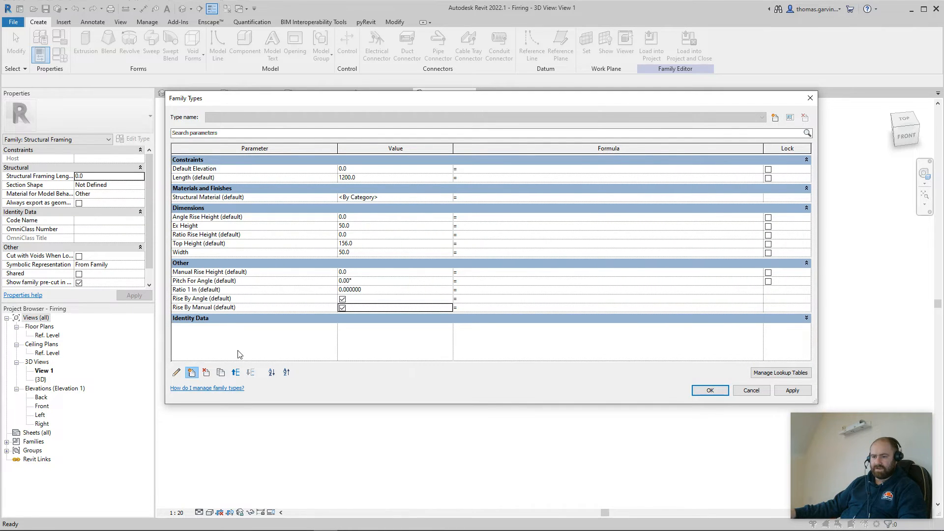
{"action": "type", "text": "Rise"}
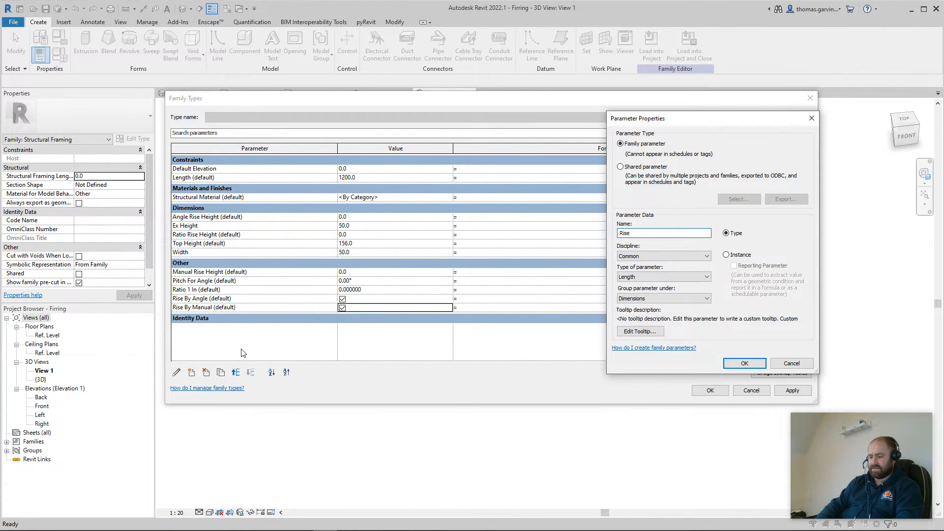
{"action": "type", "text": " By "}
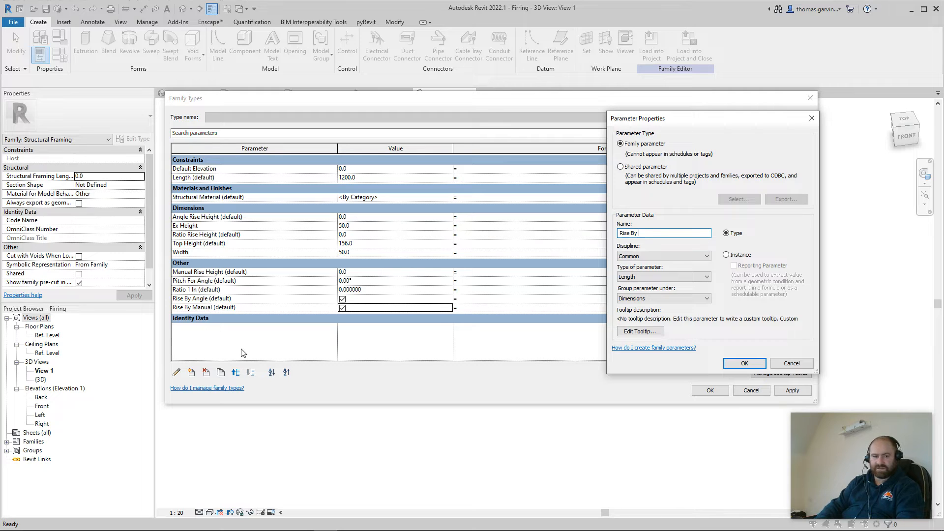
{"action": "type", "text": "Ratio"}
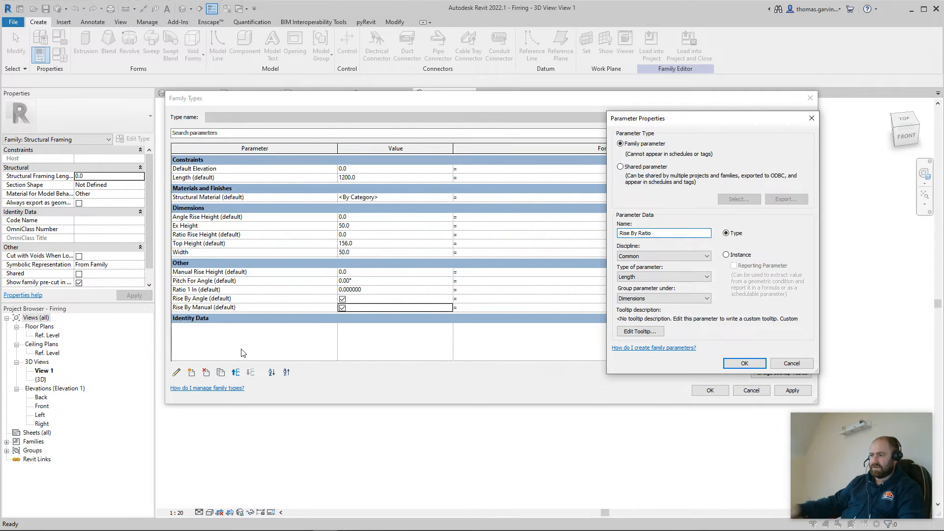
{"action": "left_click", "coordinate": [738, 255]}
{"action": "left_click", "coordinate": [656, 279]}
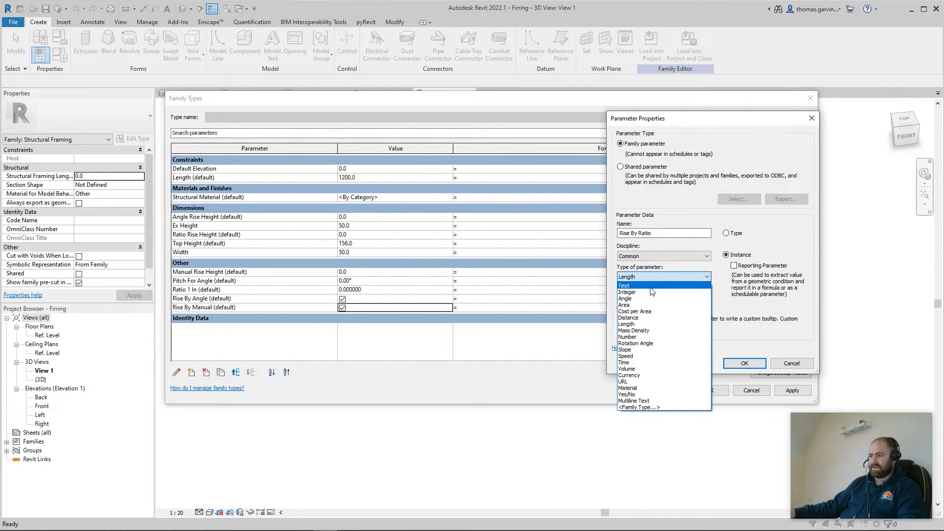
{"action": "left_click", "coordinate": [657, 401]}
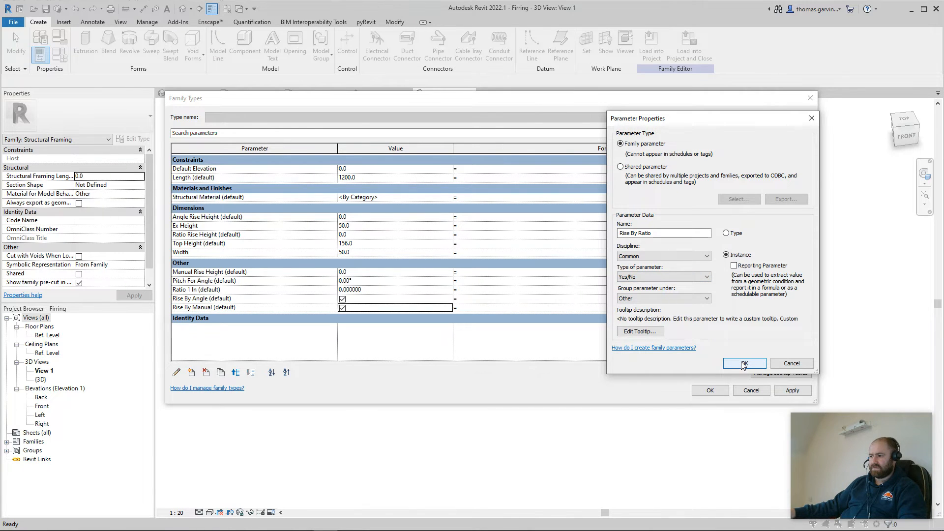
{"action": "left_click", "coordinate": [740, 364]}
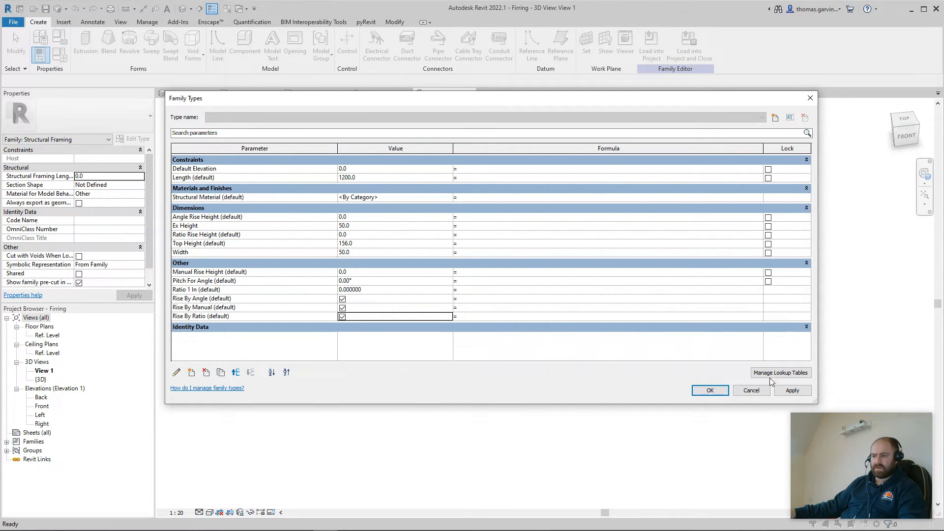
{"action": "left_click", "coordinate": [789, 390]}
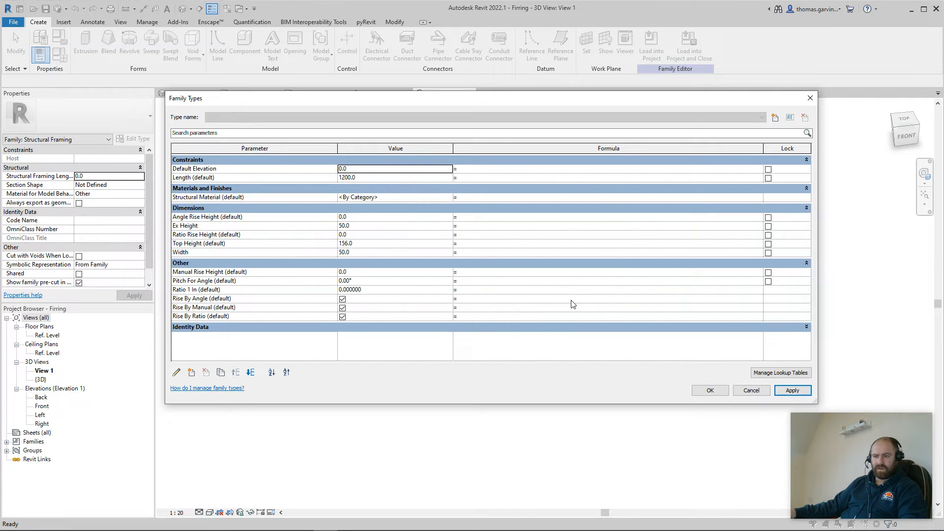
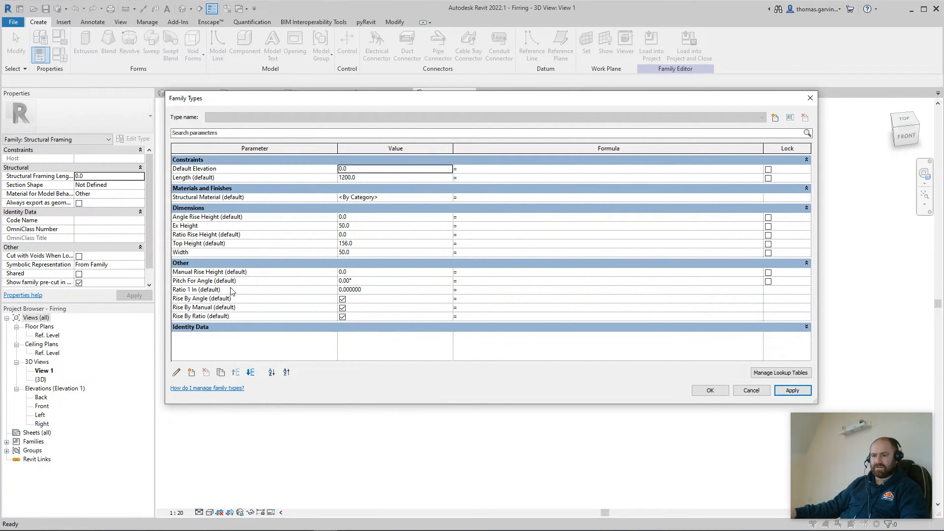
Set Pitch For Angle to 3°, Manual Rise Height to 100 and Ratio 1 In to 40.
{"action": "left_click", "coordinate": [377, 283]}
{"action": "type", "text": "3"}
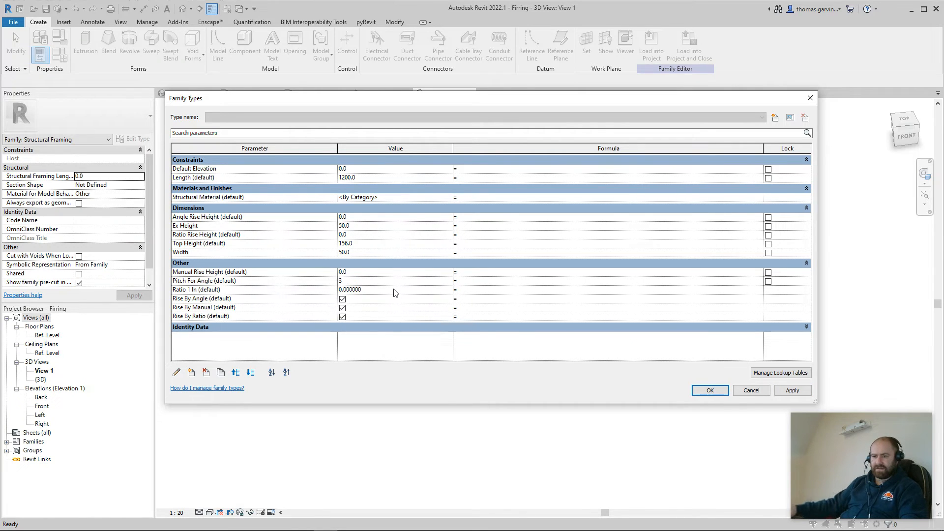
{"action": "left_click", "coordinate": [394, 272]}
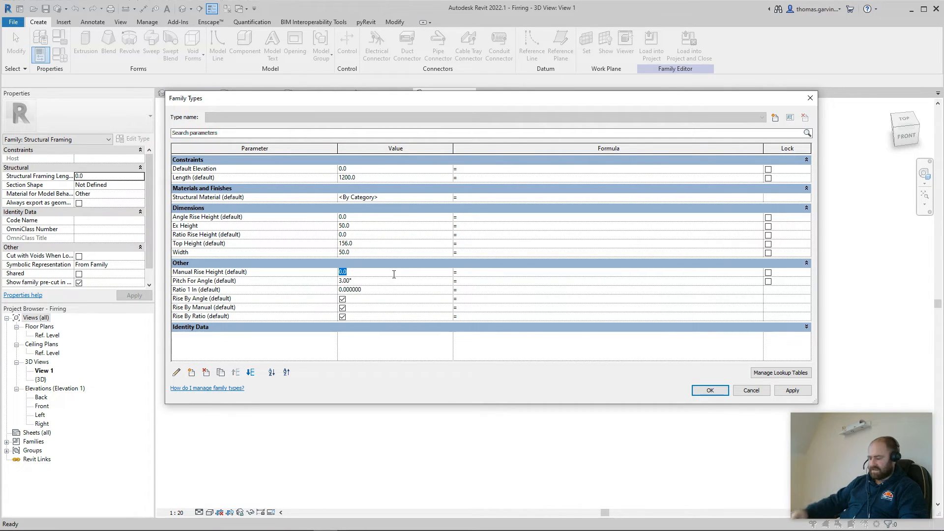
{"action": "type", "text": "100"}
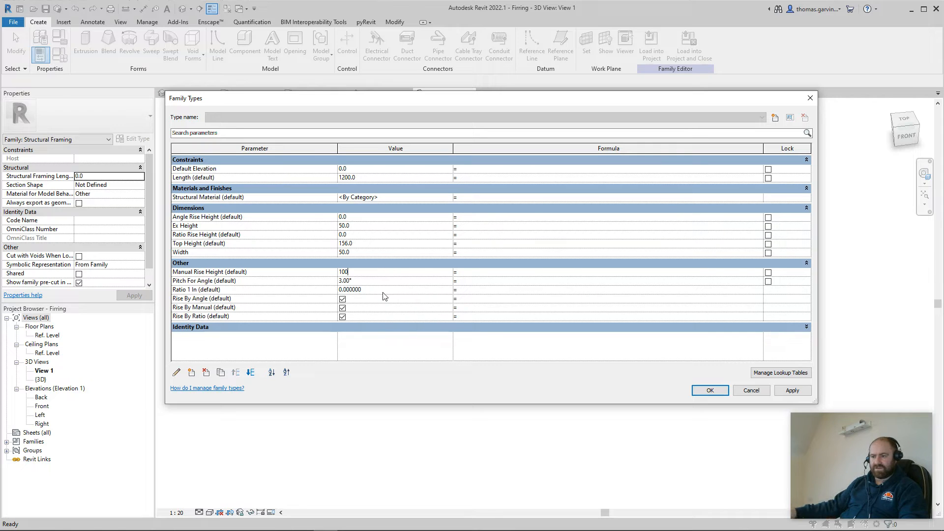
{"action": "left_click", "coordinate": [384, 292]}
{"action": "type", "text": "40"}
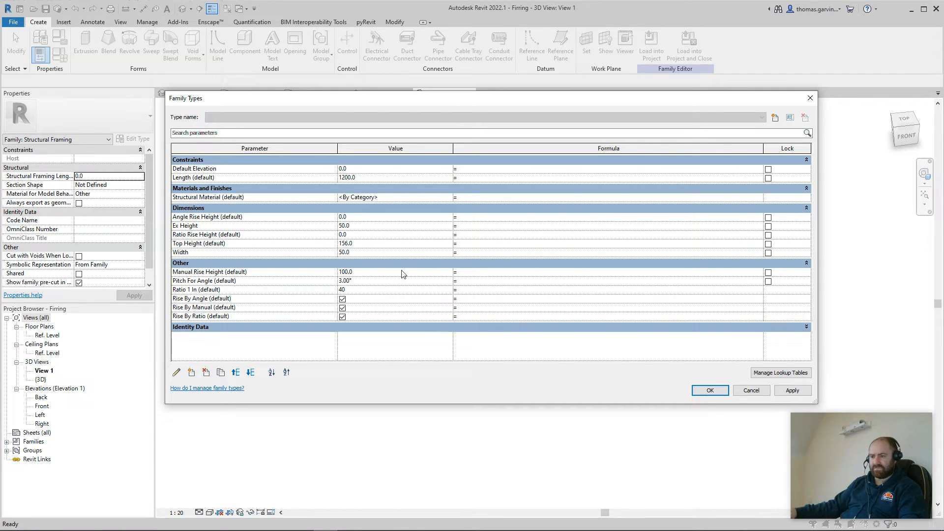
Try to give Angle Rise Height the formula Height Ex+(Length*tan(Pitch For Angle).
{"action": "left_click", "coordinate": [480, 225]}
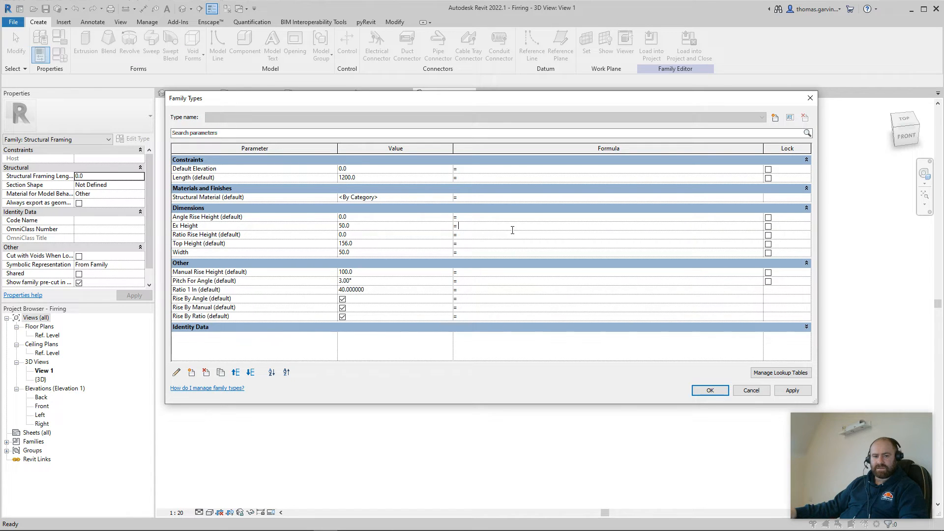
{"action": "left_click", "coordinate": [481, 218]}
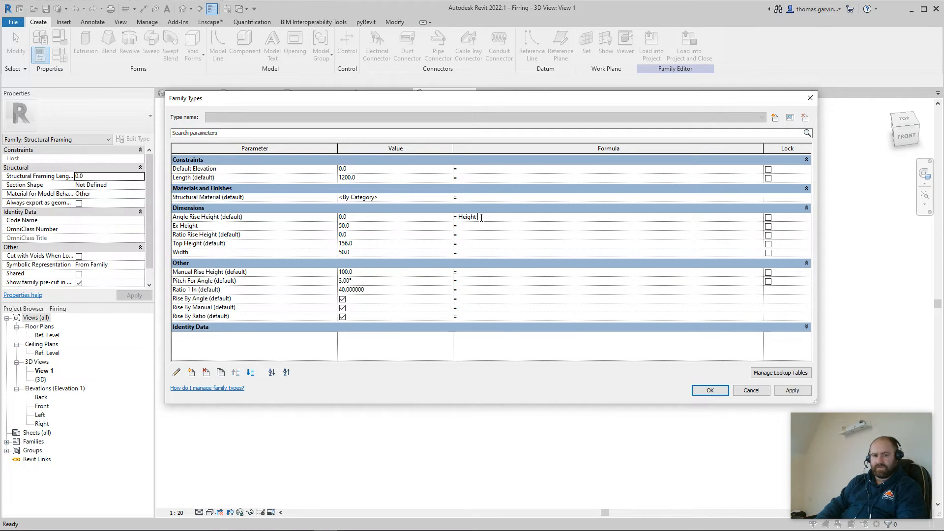
{"action": "type", "text": "Height E"}
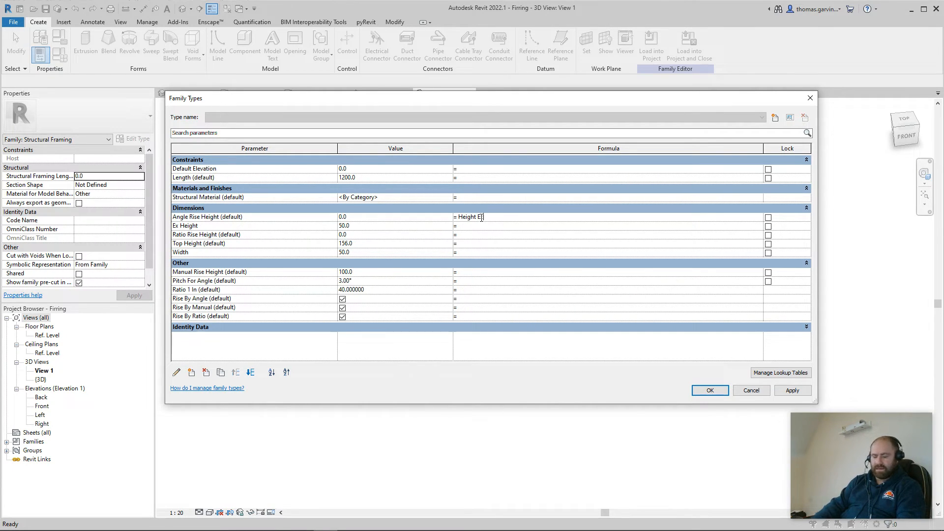
{"action": "type", "text": "+("}
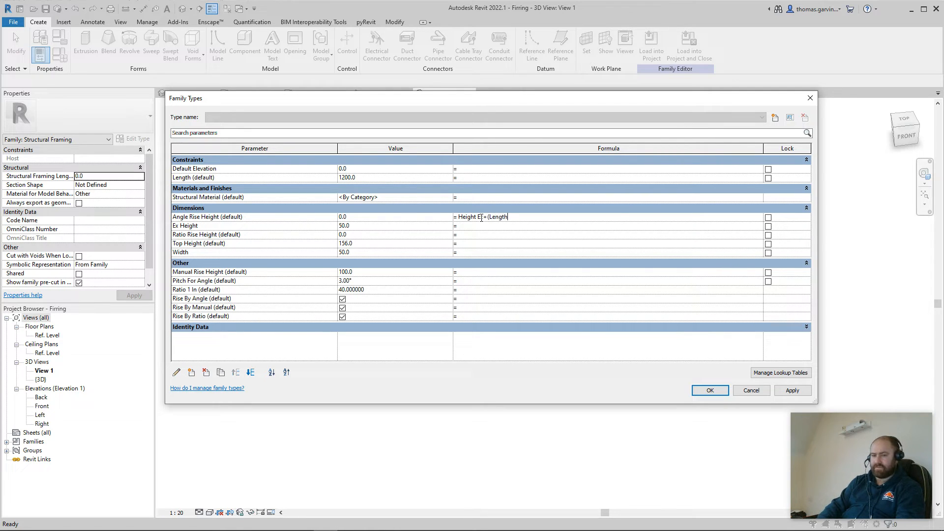
{"action": "type", "text": "Length*"}
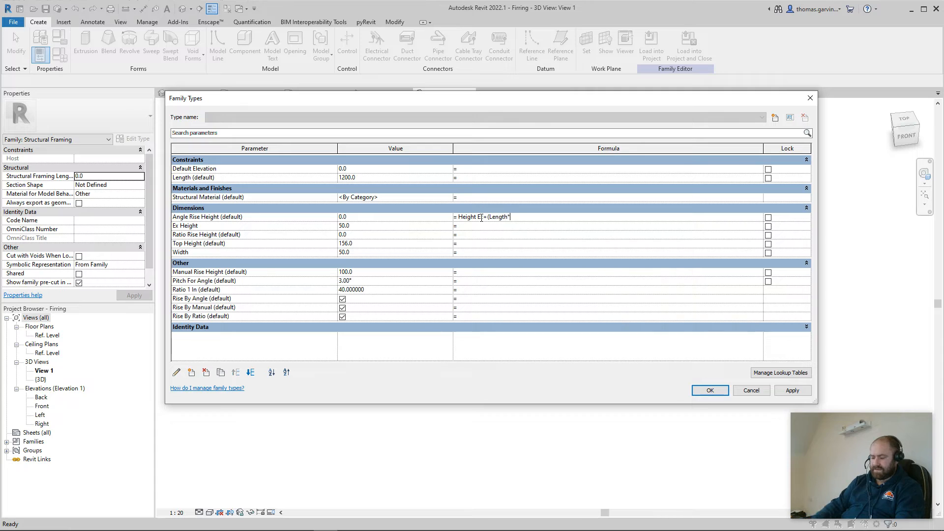
{"action": "type", "text": "tan("}
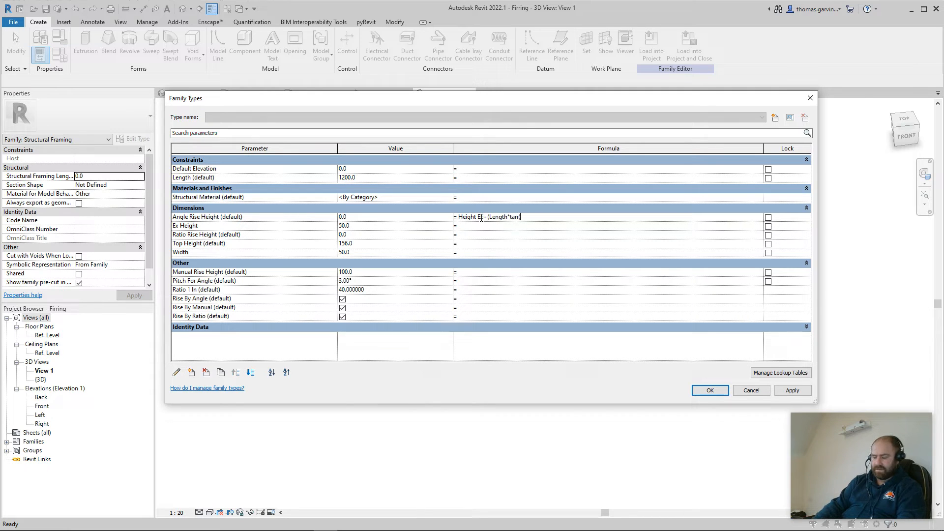
{"action": "type", "text": "Pitch For Angle"}
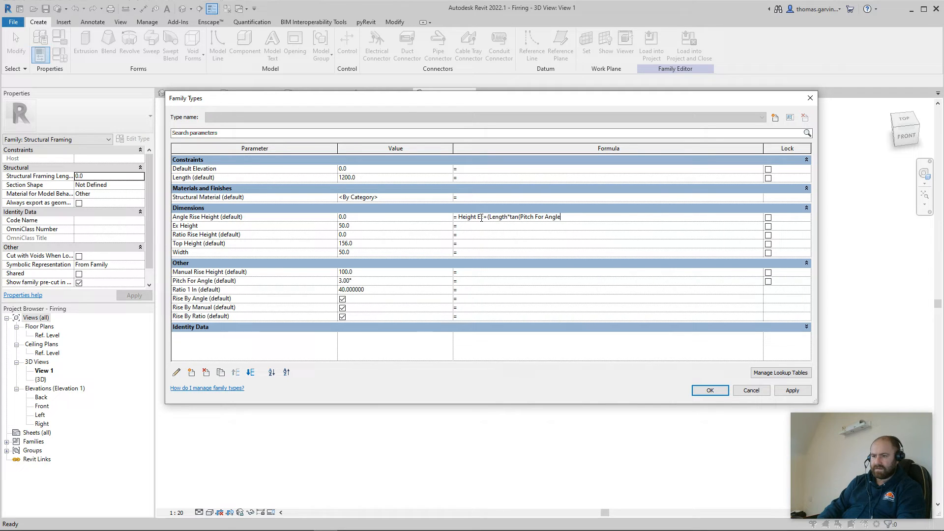
{"action": "type", "text": ")"}
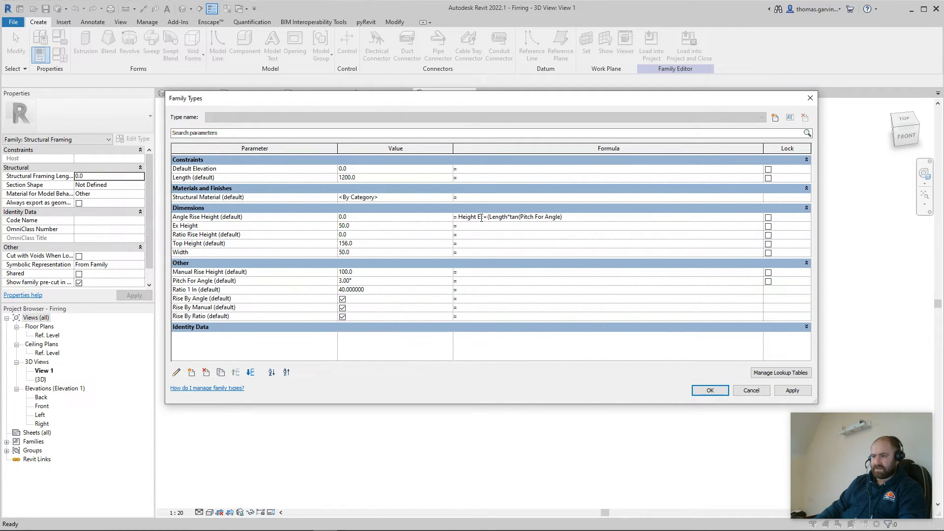
{"action": "key", "text": "Return"}
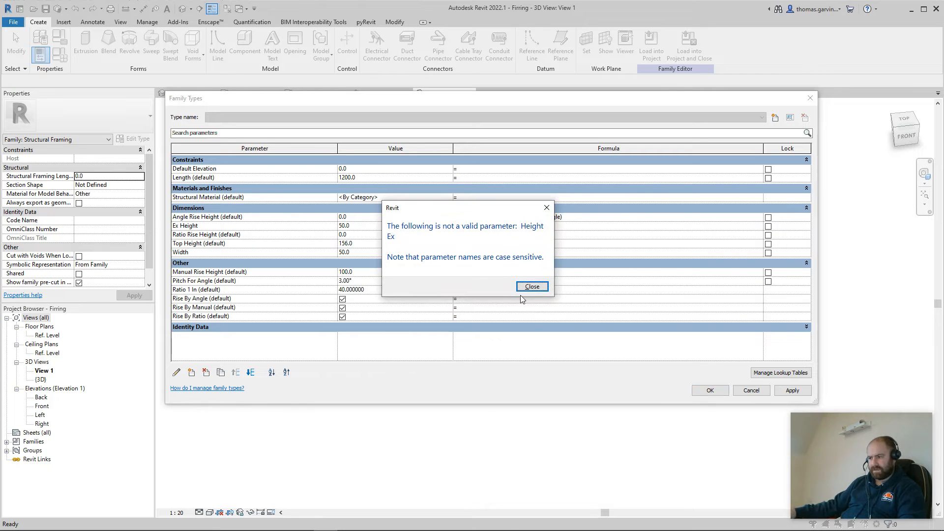
{"action": "left_click", "coordinate": [531, 287]}
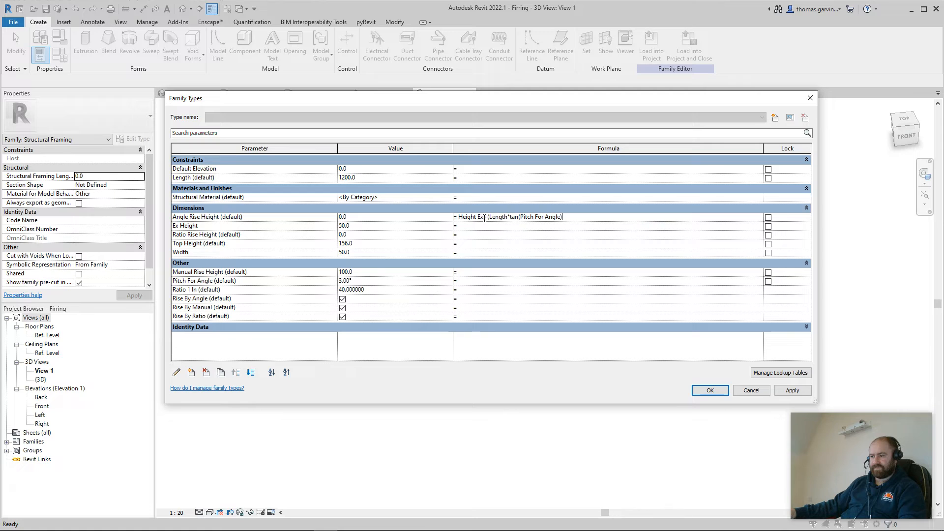
Correct the Angle Rise Height formula to Ex Height+(Length*tan(Pitch For Angle)).
{"action": "left_click_drag", "start_coordinate": [484, 218], "coordinate": [457, 219]}
{"action": "type", "text": "E"}
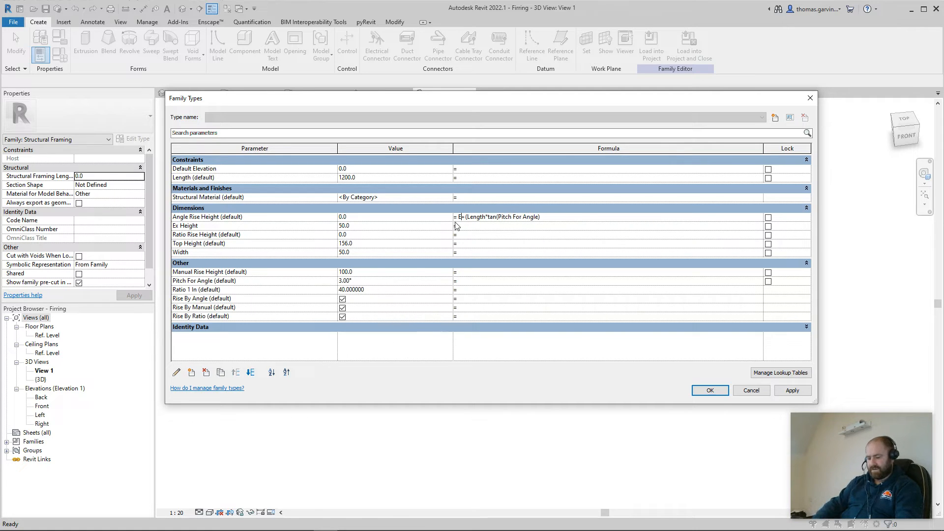
{"action": "type", "text": "x Height"}
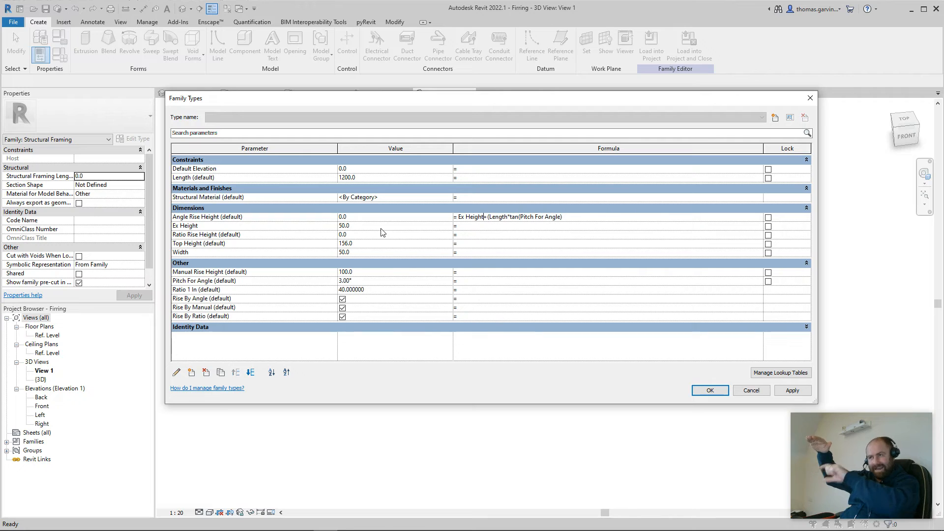
{"action": "left_click", "coordinate": [503, 228]}
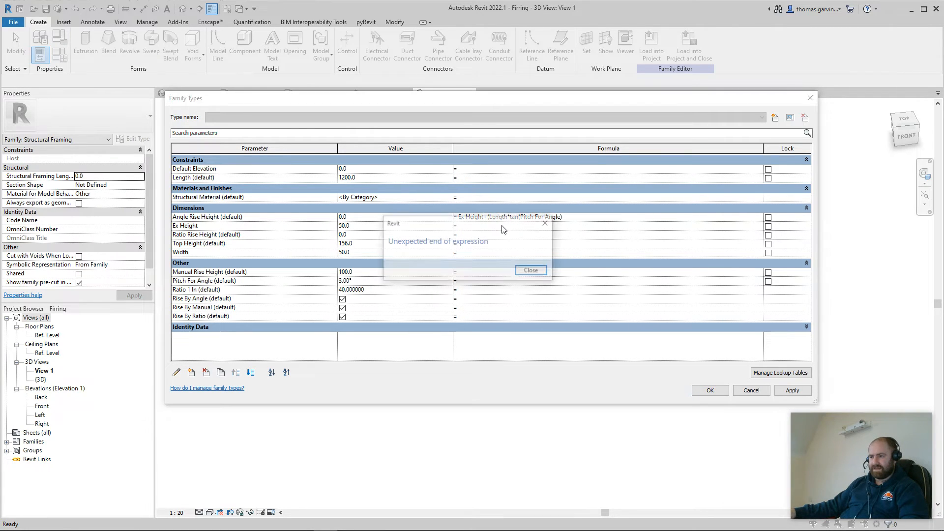
{"action": "left_click", "coordinate": [533, 272]}
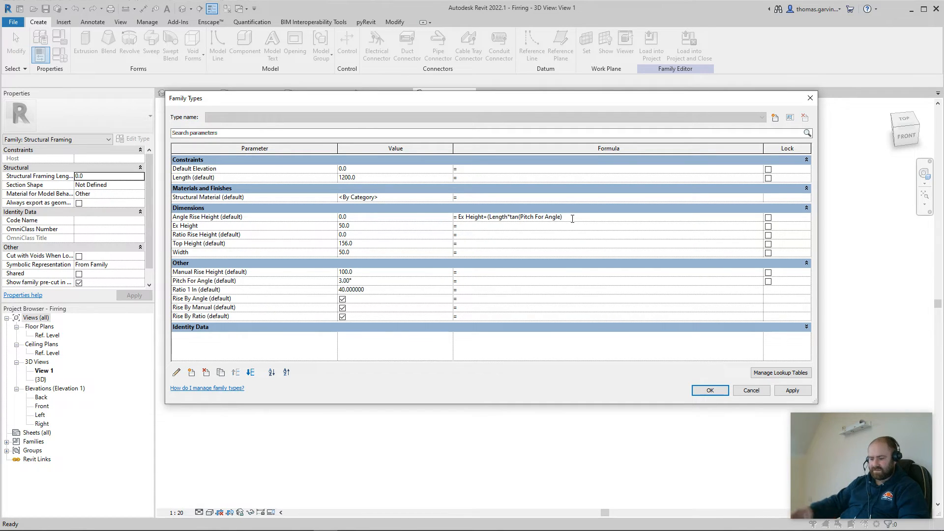
{"action": "type", "text": ")"}
{"action": "key", "text": "Tab"}
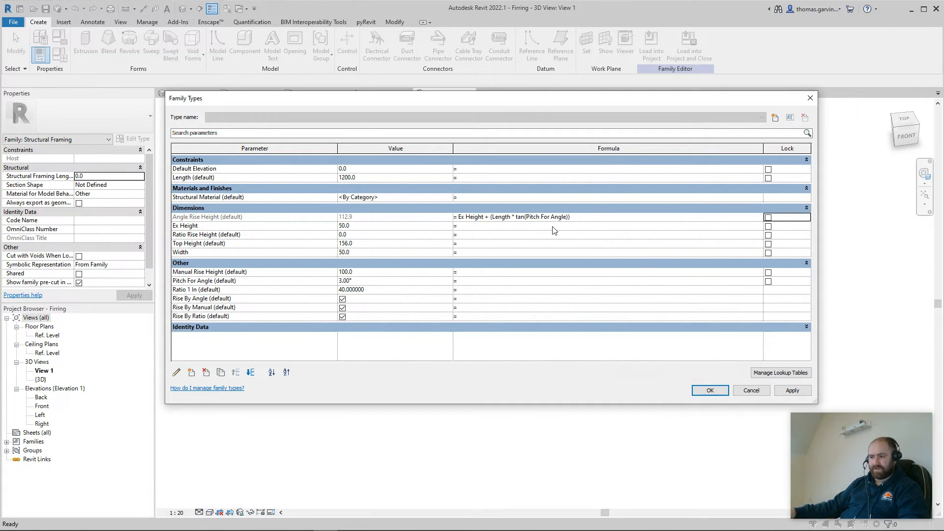
{"action": "left_click", "coordinate": [515, 226]}
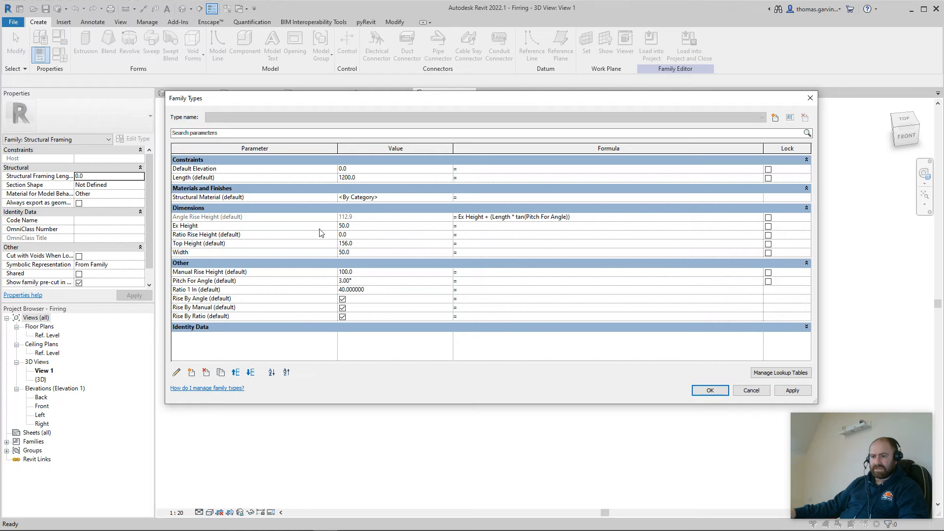
Give Ratio Rise Height the formula Ex Height+(Length/Ratio 1 In).
{"action": "left_click", "coordinate": [472, 234]}
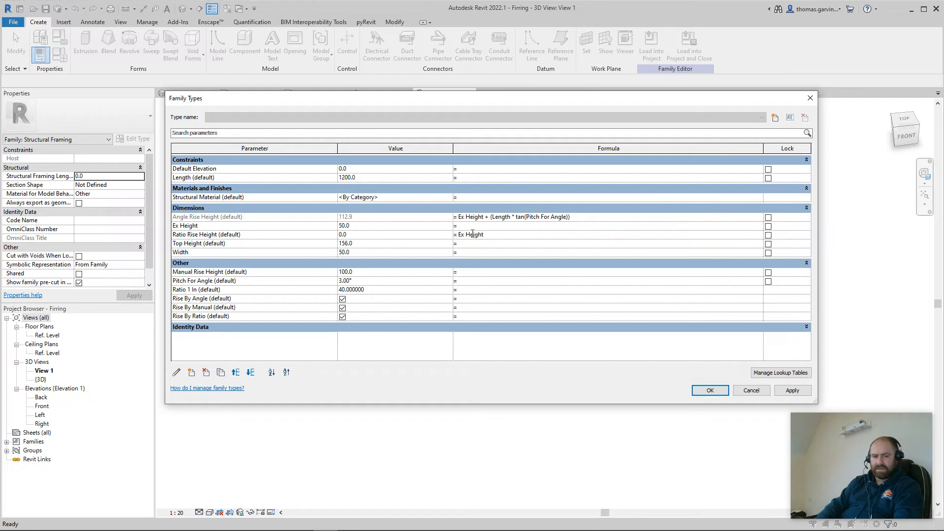
{"action": "type", "text": "+("}
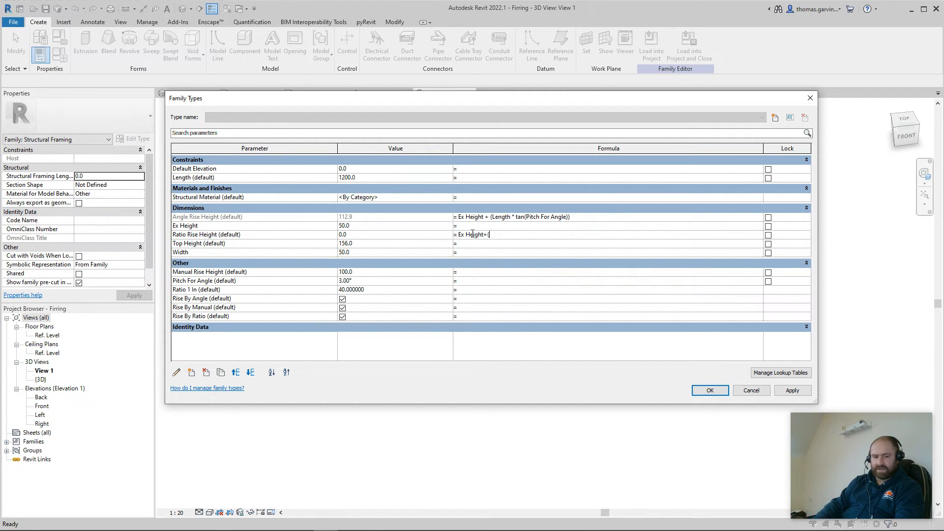
{"action": "type", "text": "Length"}
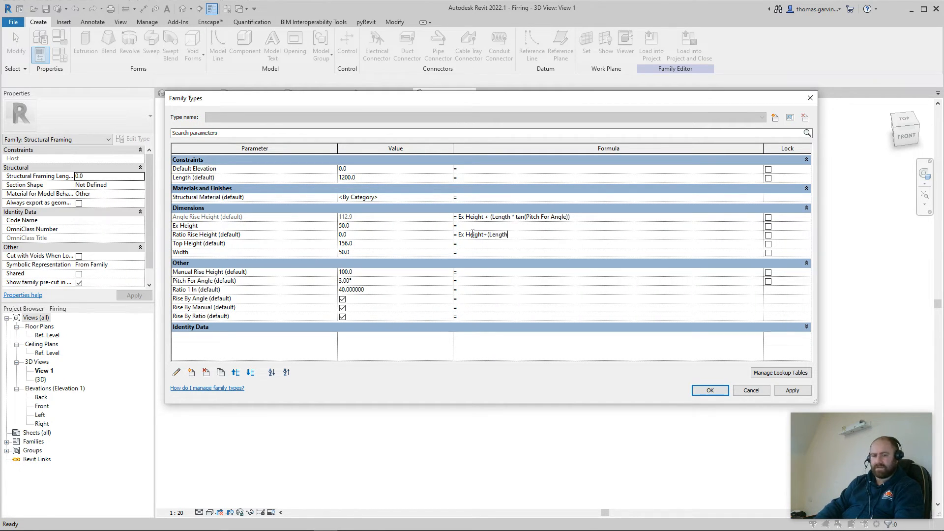
{"action": "type", "text": "/Ratio"}
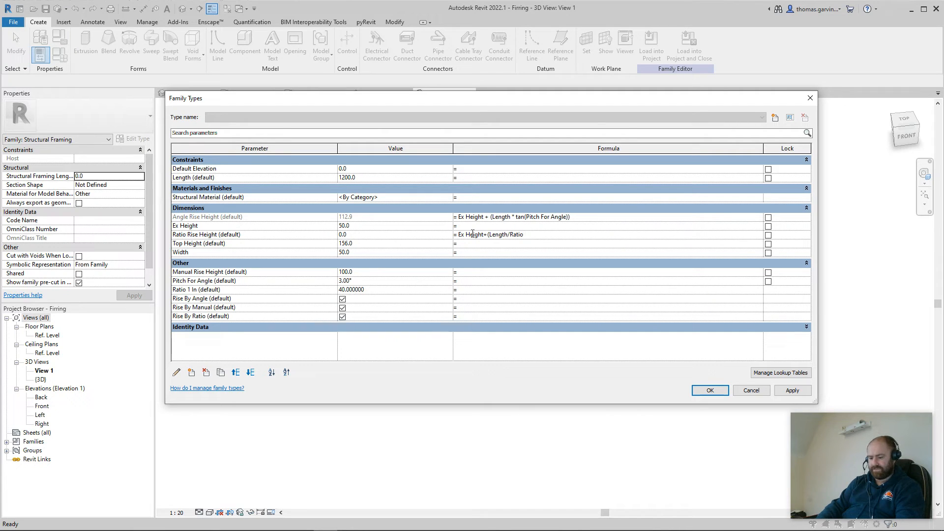
{"action": "type", "text": "1 In)"}
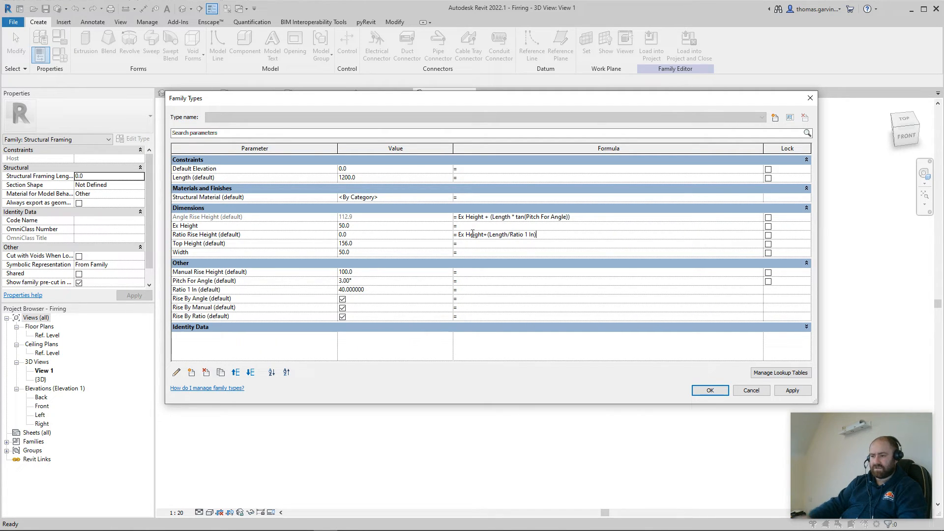
{"action": "left_click", "coordinate": [498, 244]}
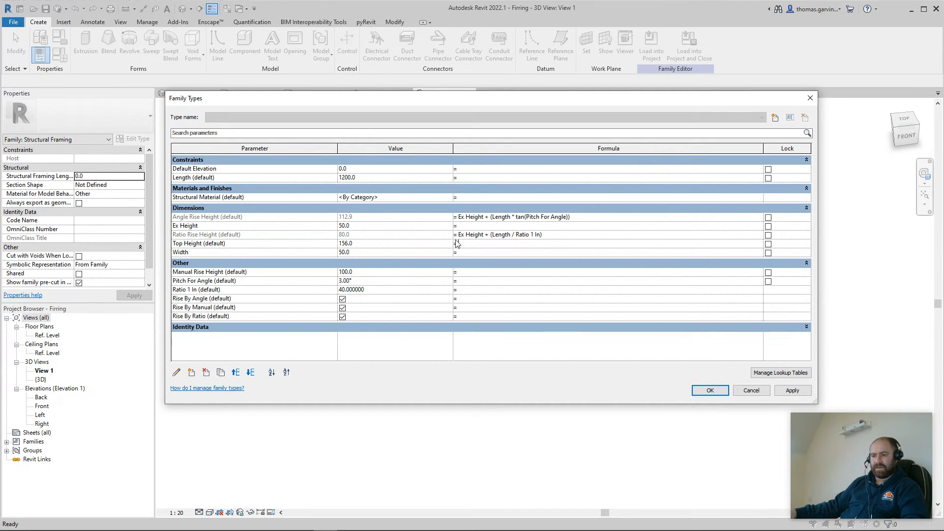
Switch off the Rise By Ratio and Rise By Angle Yes/No parameters.
{"action": "left_click", "coordinate": [249, 236]}
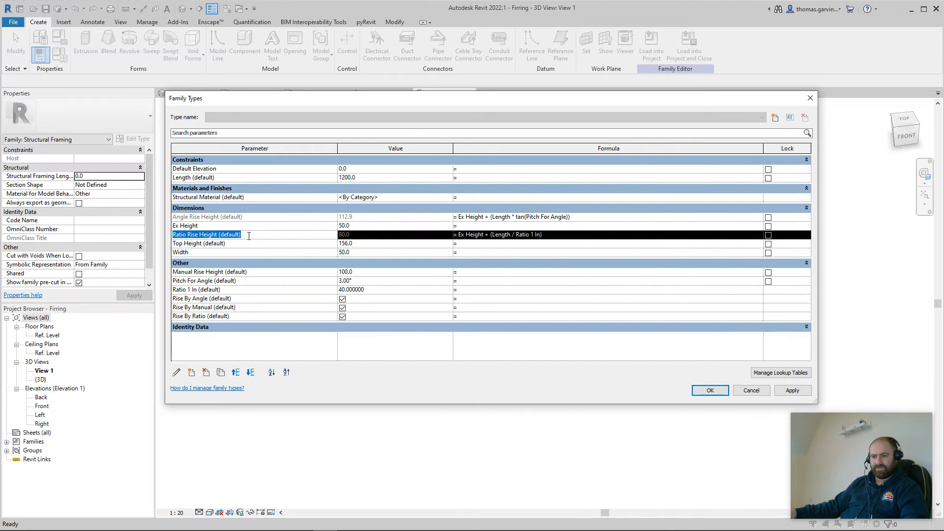
{"action": "left_click", "coordinate": [256, 218]}
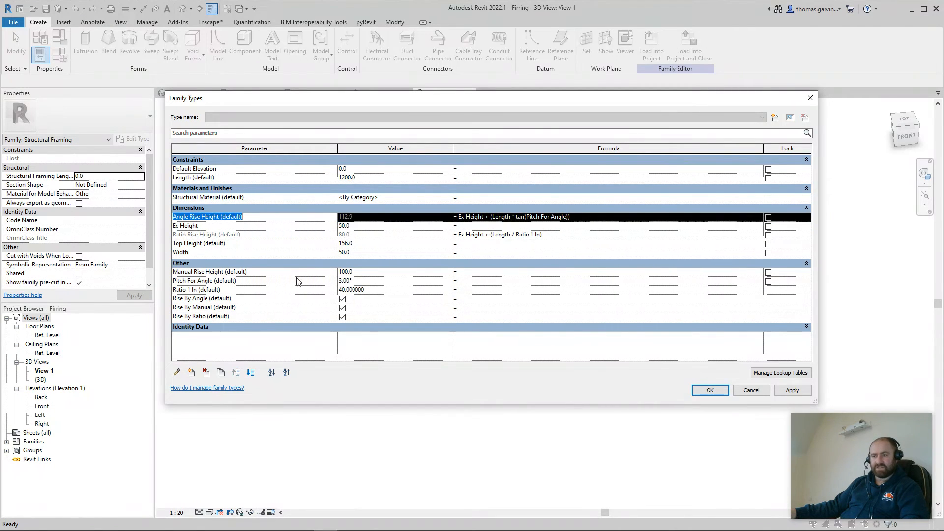
{"action": "left_click", "coordinate": [324, 299]}
{"action": "left_click", "coordinate": [321, 307]}
{"action": "left_click", "coordinate": [321, 316]}
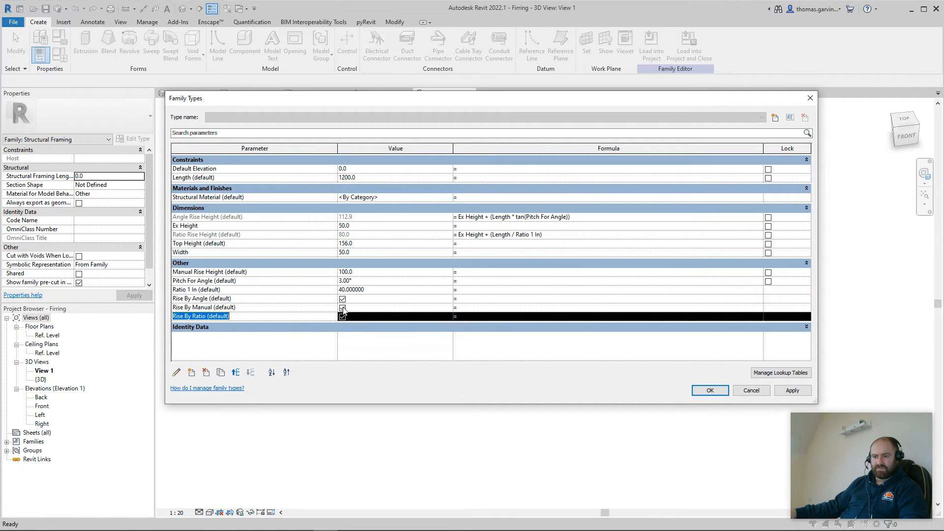
{"action": "left_click", "coordinate": [342, 316]}
{"action": "left_click", "coordinate": [342, 299]}
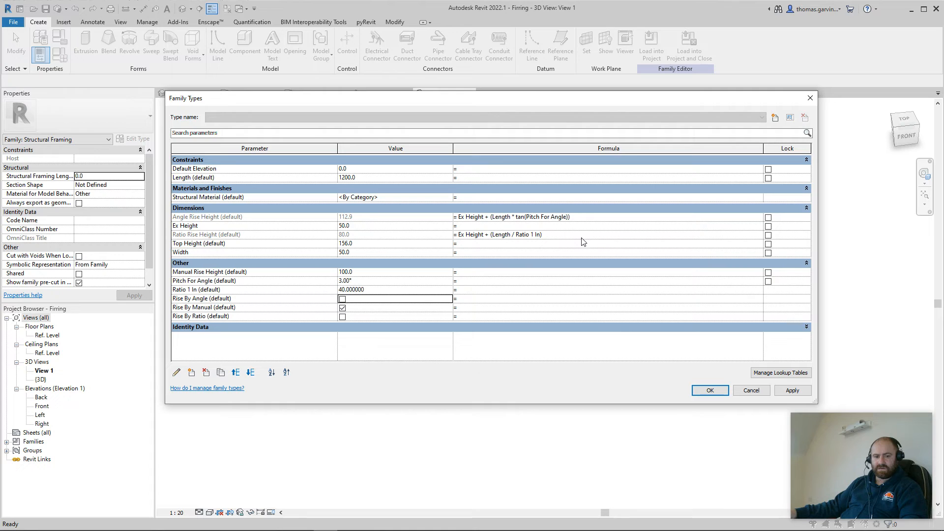
Begin the Top Height formula with if(Rise By Angle,Angle Rise Height.
{"action": "left_click", "coordinate": [484, 245]}
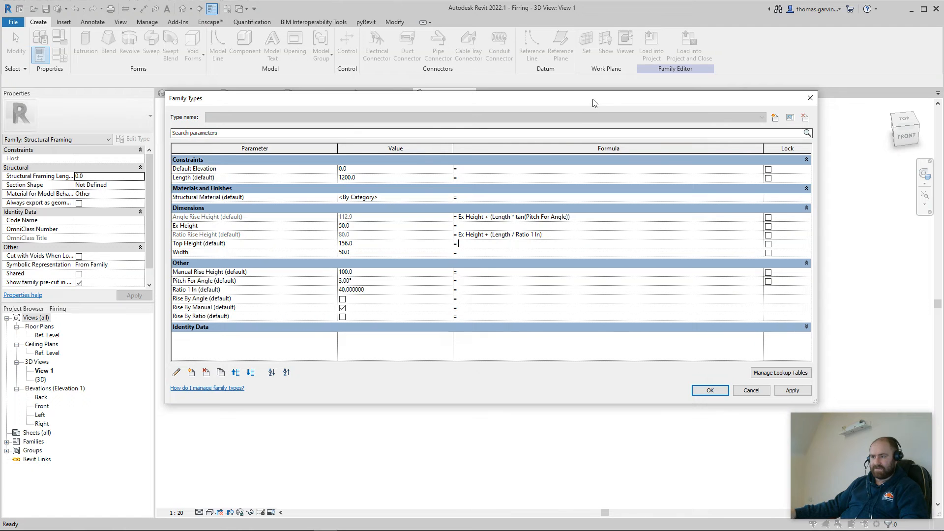
{"action": "mouse_move", "coordinate": [594, 99]}
{"action": "left_mouse_down"}
{"action": "mouse_move", "coordinate": [242, 301]}
{"action": "mouse_move", "coordinate": [507, 139]}
{"action": "mouse_move", "coordinate": [583, 108]}
{"action": "left_mouse_up"}
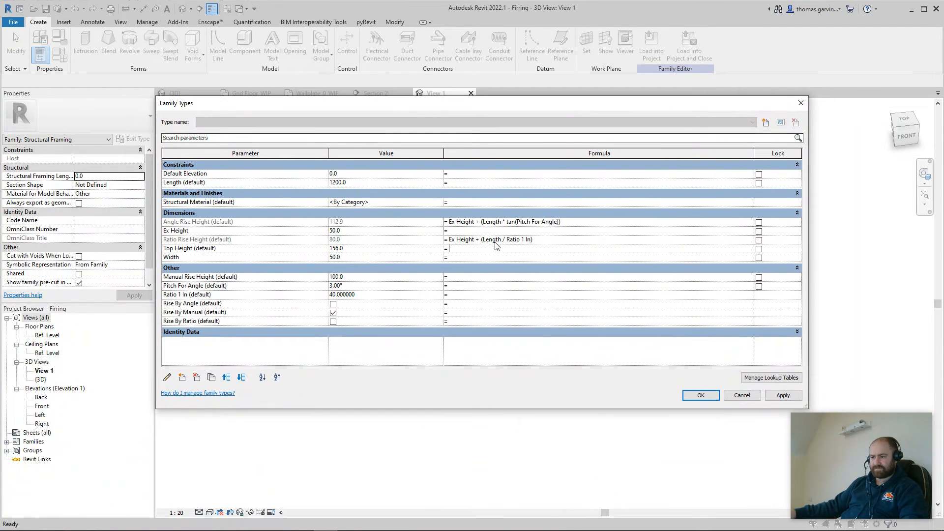
{"action": "type", "text": "if(Rise By Angle,"}
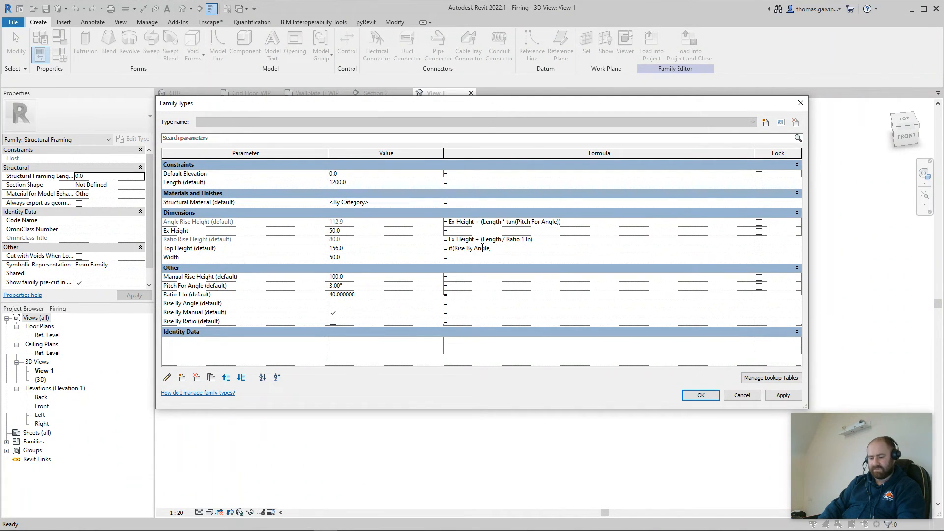
{"action": "type", "text": "Angle Rise"}
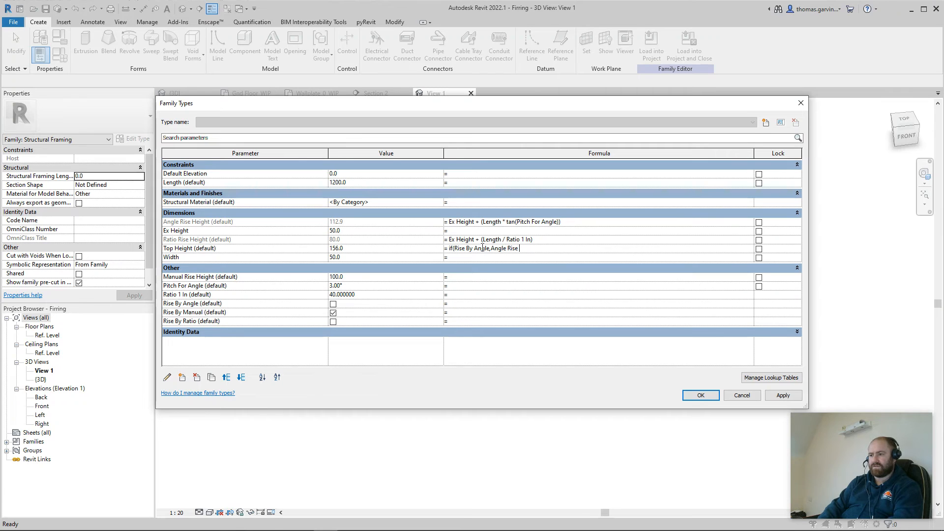
{"action": "type", "text": " Height"}
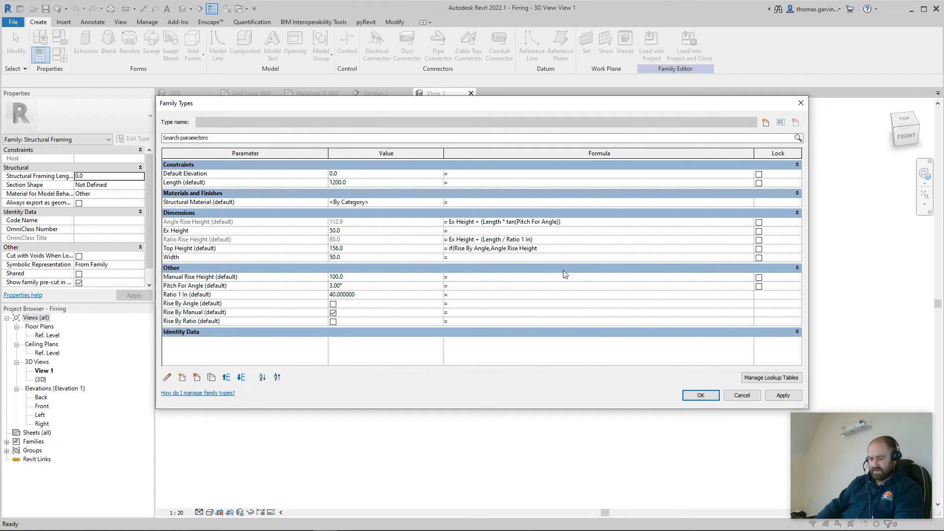
Extend the Top Height formula with the nested condition ,if(Rise By Ratio,Ratio Rise Height, after the angle result.
{"action": "type", "text": ",if"}
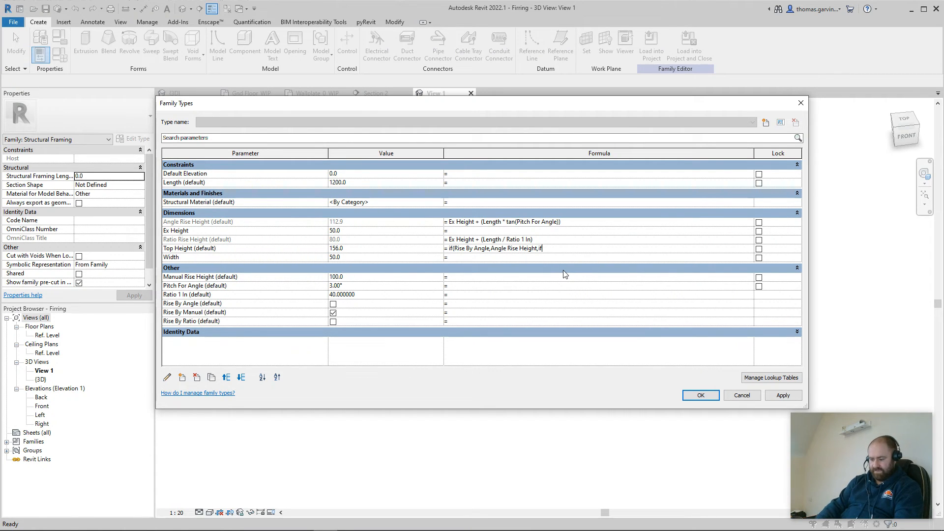
{"action": "type", "text": "("}
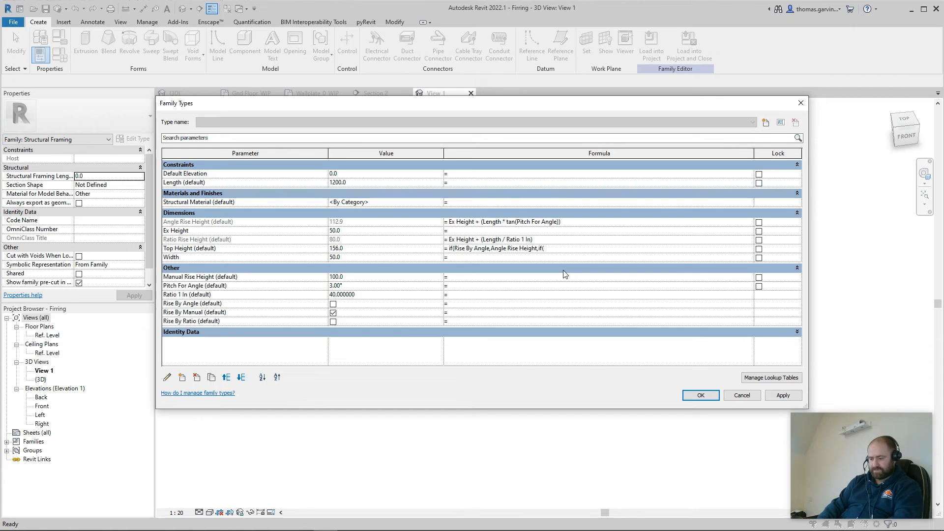
{"action": "type", "text": "Rise"}
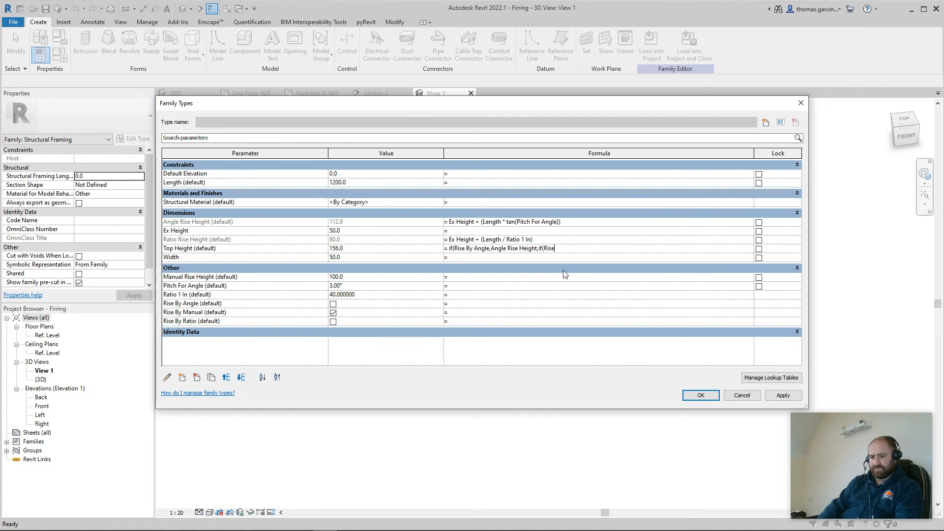
{"action": "type", "text": " By R"}
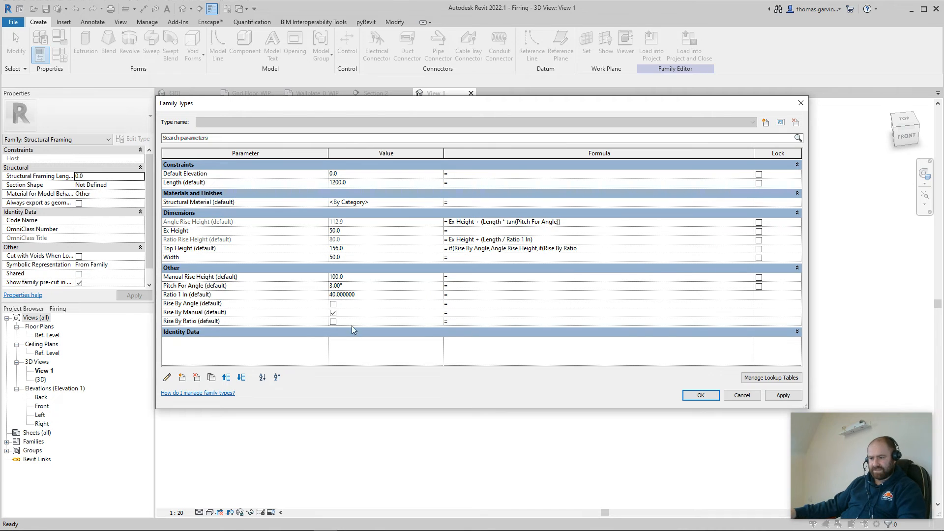
{"action": "type", "text": "atio,"}
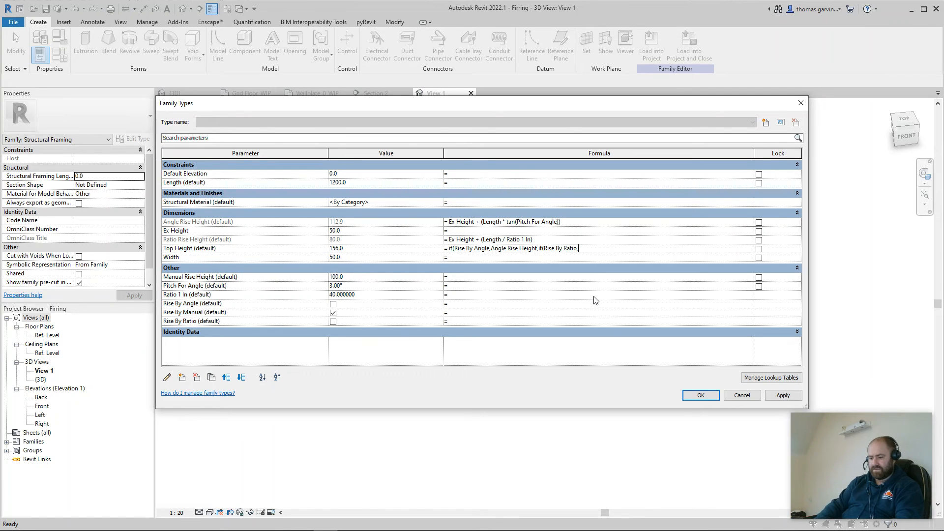
{"action": "type", "text": "Rise"}
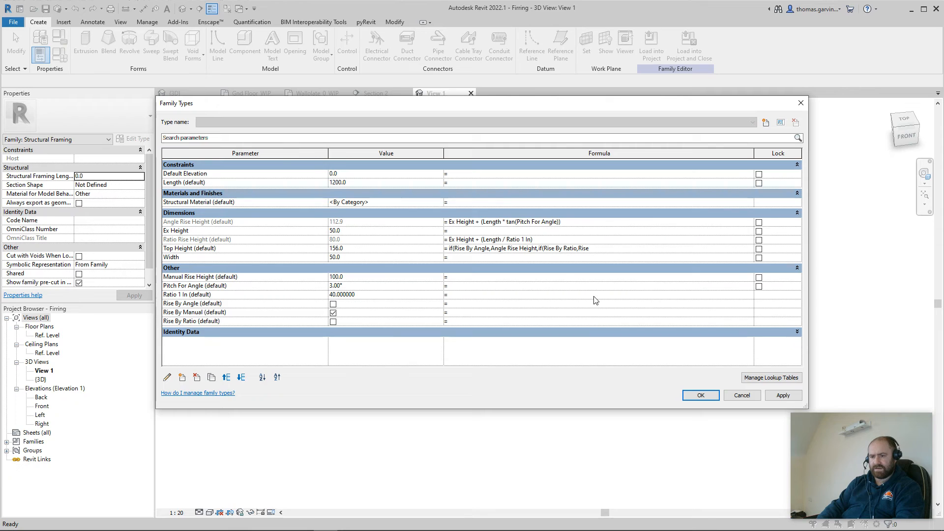
{"action": "key", "text": "BackSpace"}
{"action": "key", "text": "BackSpace"}
{"action": "key", "text": "BackSpace"}
{"action": "type", "text": "atio Ri"}
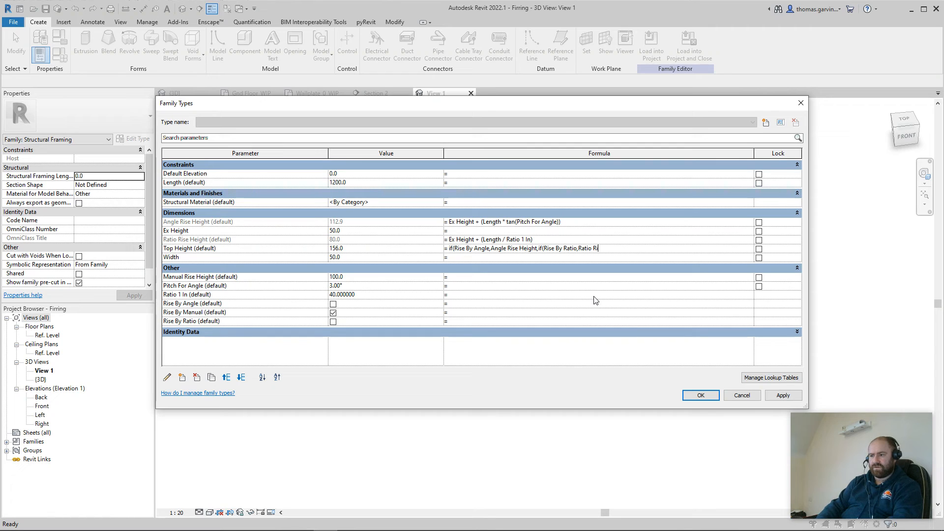
{"action": "type", "text": "atio Rise Height"}
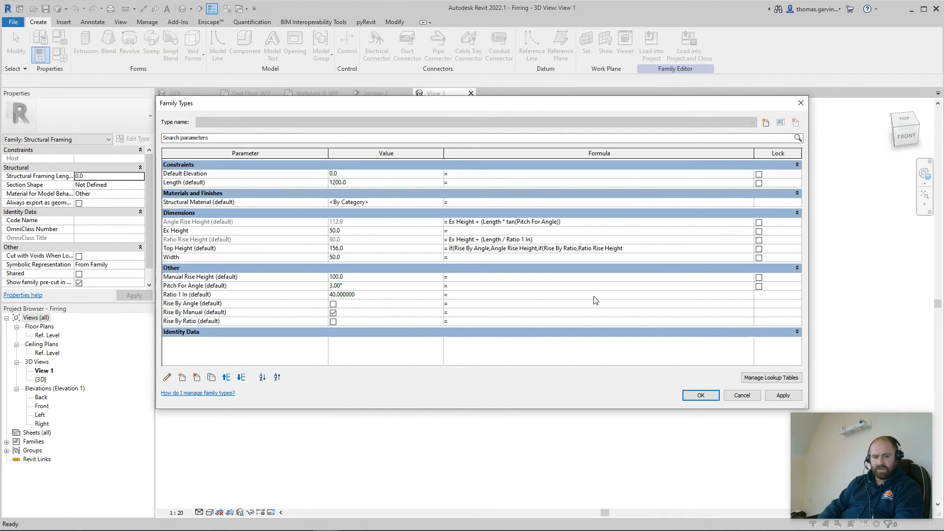
{"action": "type", "text": ","}
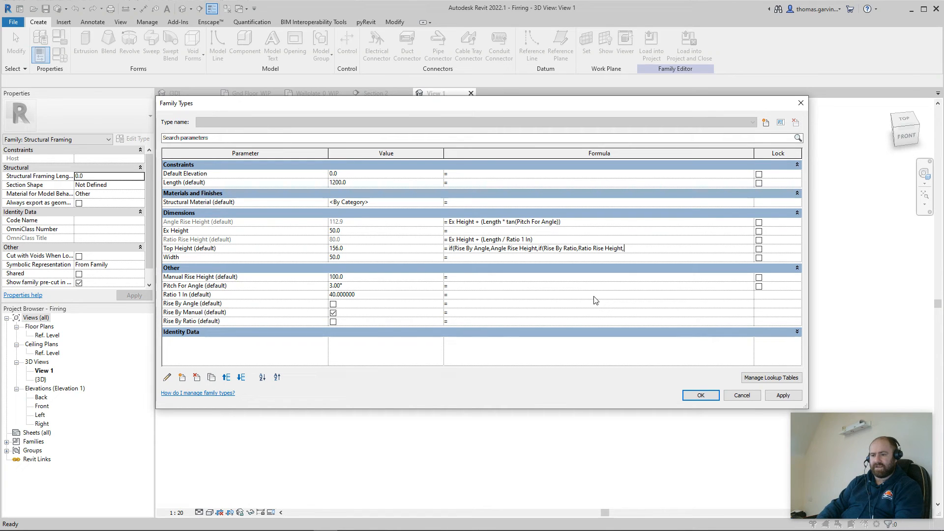
Try to complete the Top Height formula with Rise By Manual as the final alternative and two closing parentheses.
{"action": "type", "text": "Rise"}
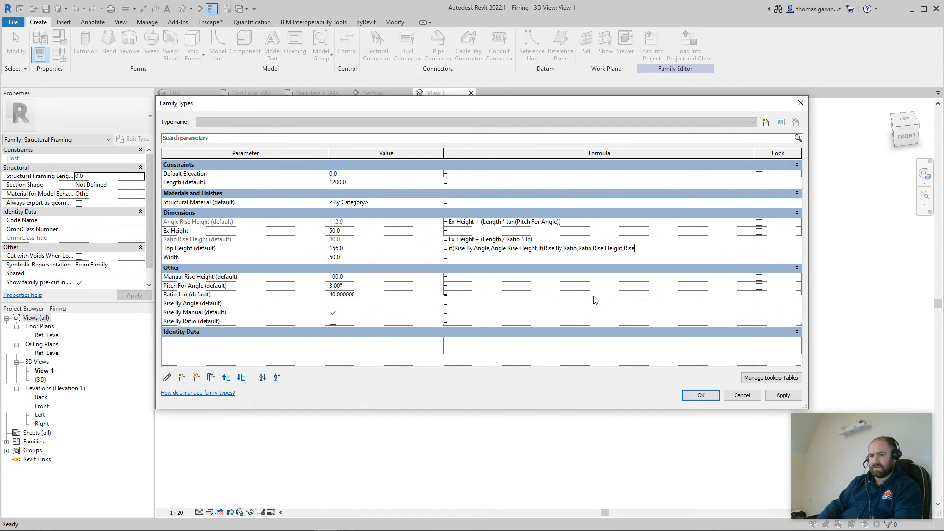
{"action": "type", "text": " By Manual)"}
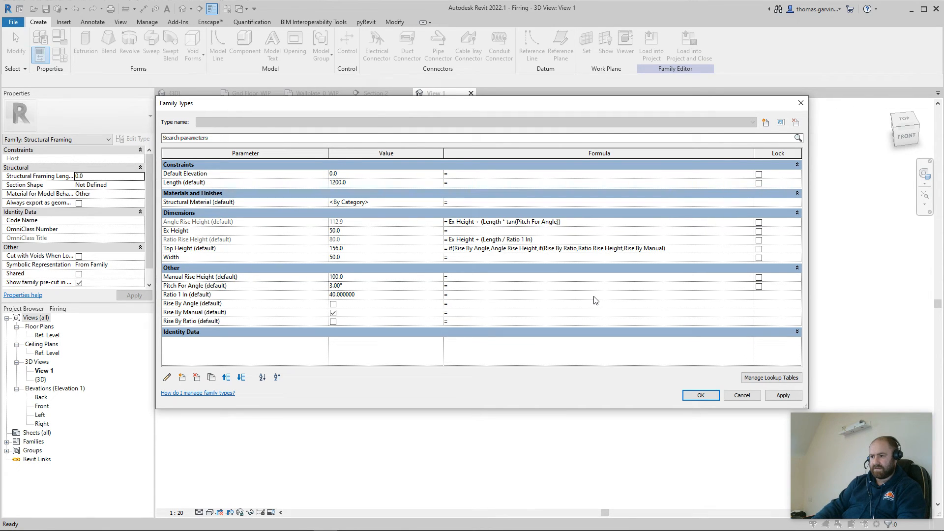
{"action": "type", "text": "))"}
{"action": "key", "text": "Return"}
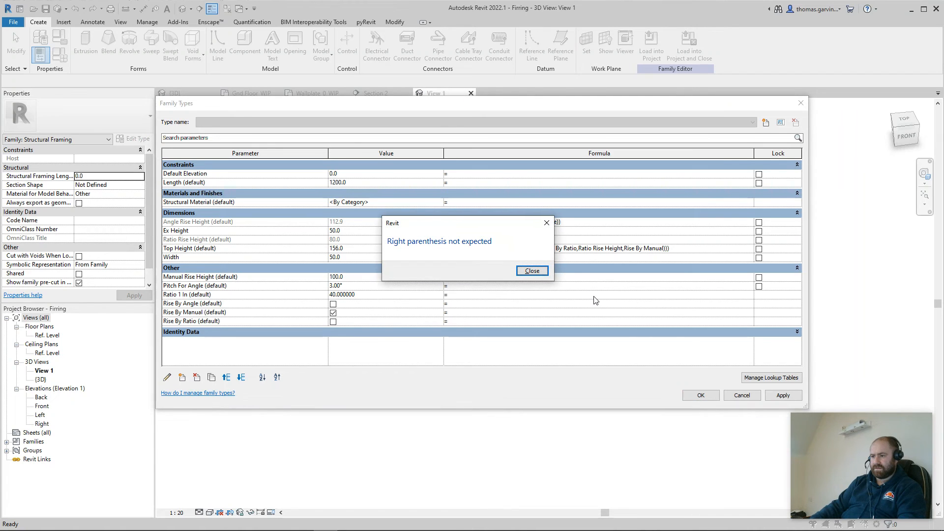
{"action": "key", "text": "Return"}
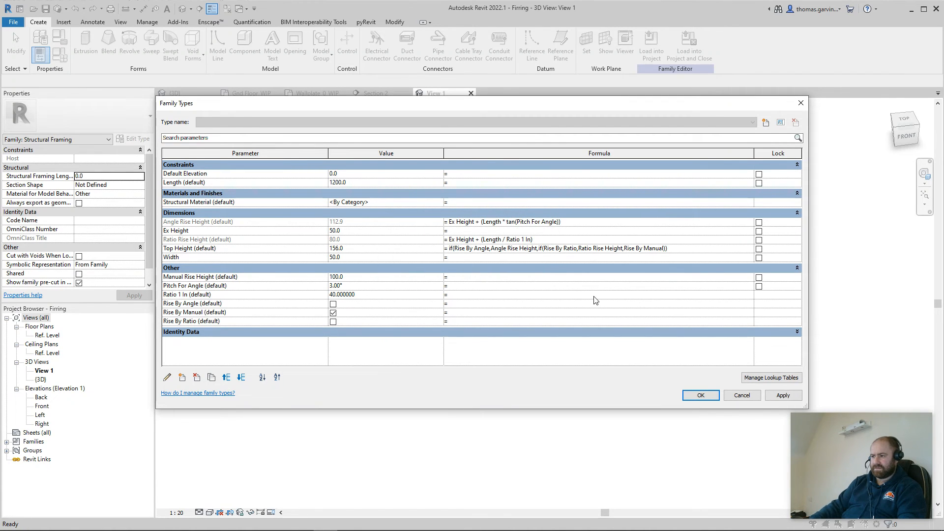
{"action": "key", "text": "Return"}
{"action": "key", "text": "Return"}
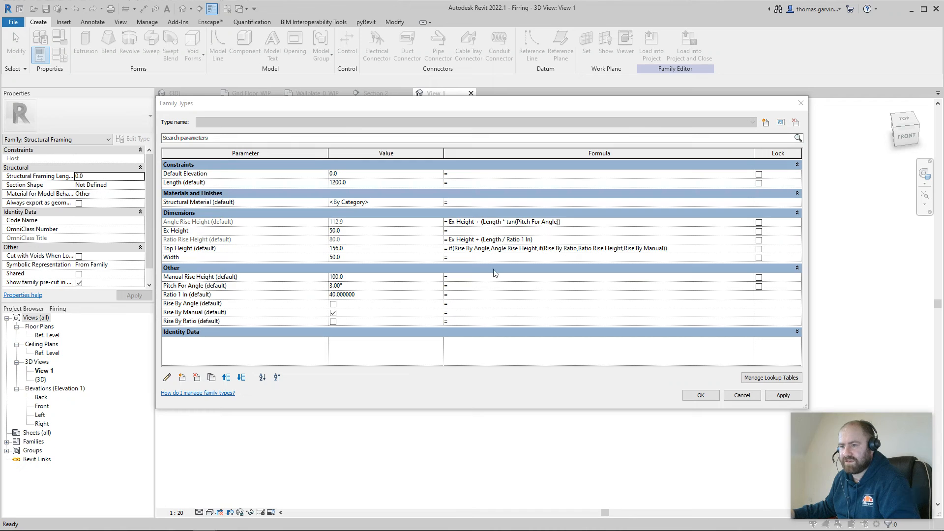
Replace Rise By Manual with Manual Rise Height as the final alternative in the Top Height formula and accept the family parameters.
{"action": "left_click", "coordinate": [663, 249]}
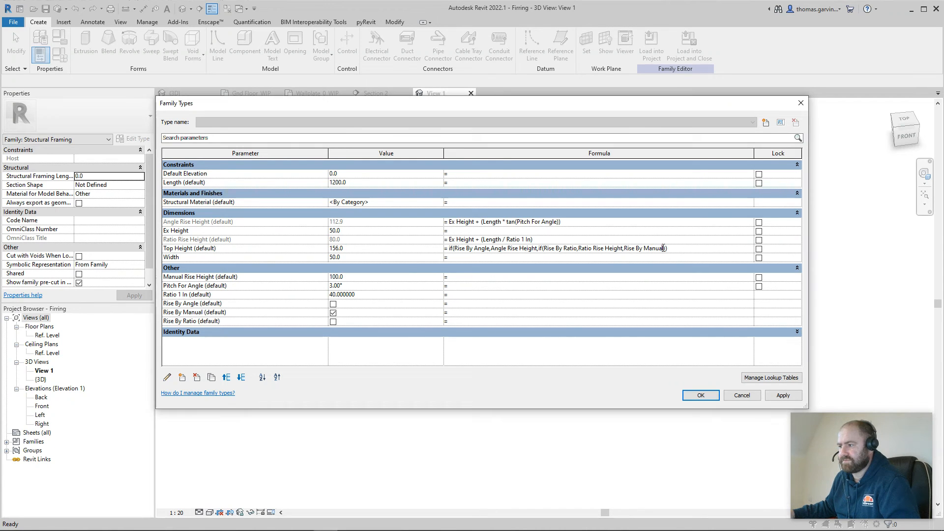
{"action": "key", "text": "BackSpace"}
{"action": "key", "text": "BackSpace"}
{"action": "key", "text": "BackSpace"}
{"action": "key", "text": "BackSpace"}
{"action": "key", "text": "BackSpace"}
{"action": "key", "text": "BackSpace"}
{"action": "key", "text": "BackSpace"}
{"action": "key", "text": "BackSpace"}
{"action": "key", "text": "BackSpace"}
{"action": "key", "text": "BackSpace"}
{"action": "key", "text": "BackSpace"}
{"action": "key", "text": "BackSpace"}
{"action": "key", "text": "BackSpace"}
{"action": "key", "text": "BackSpace"}
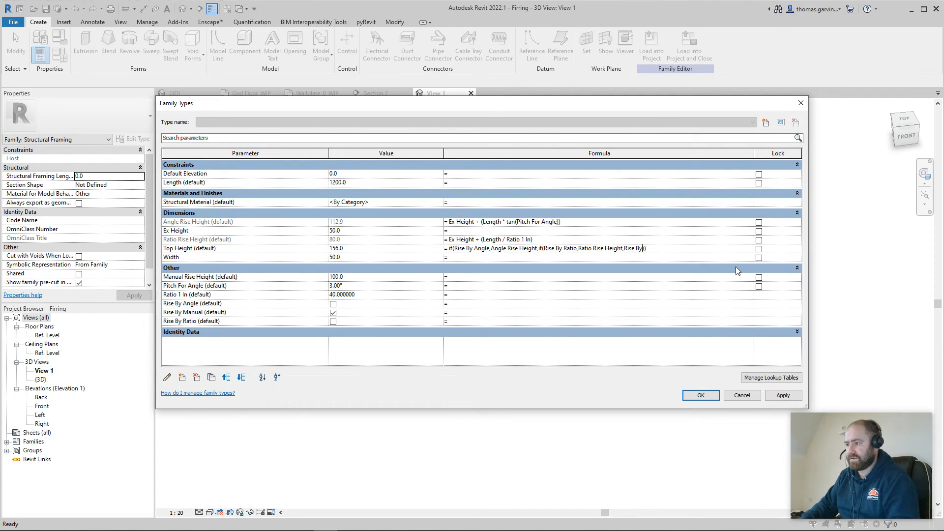
{"action": "type", "text": "Manual "}
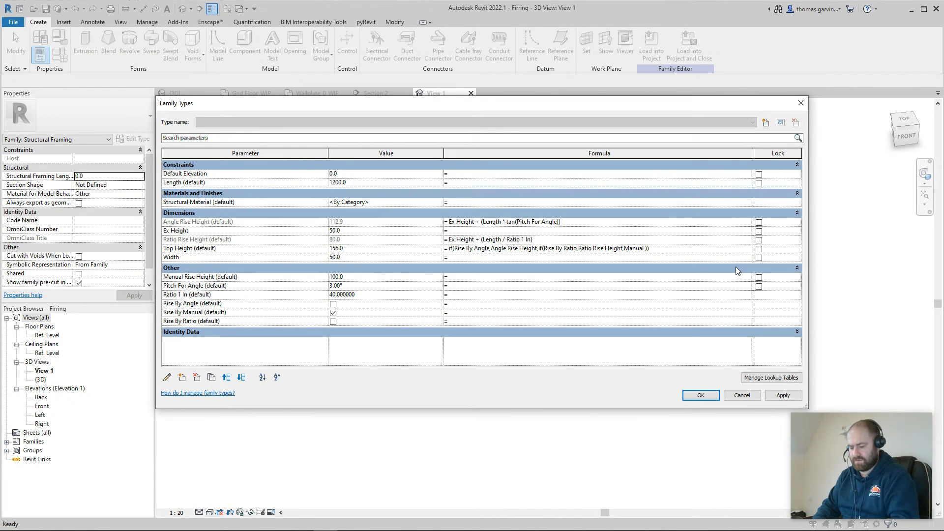
{"action": "type", "text": "Rise Height"}
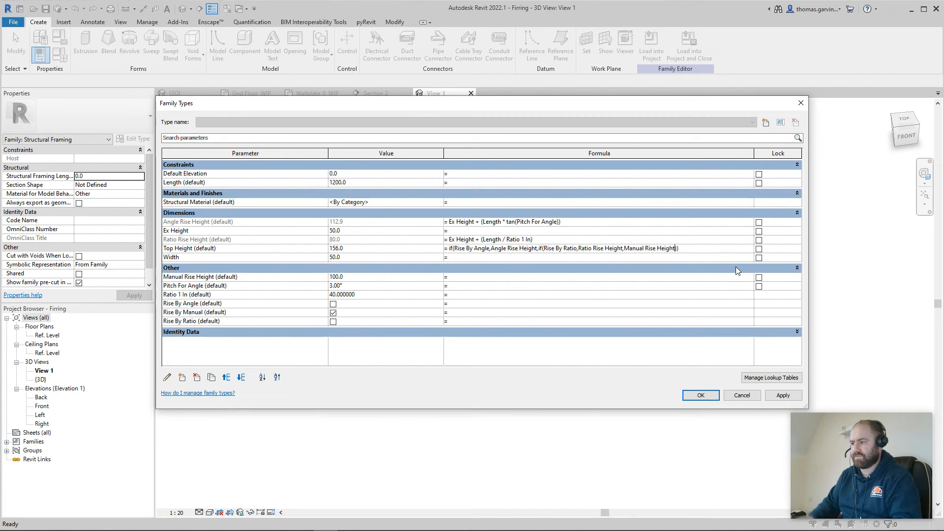
{"action": "key", "text": "Tab"}
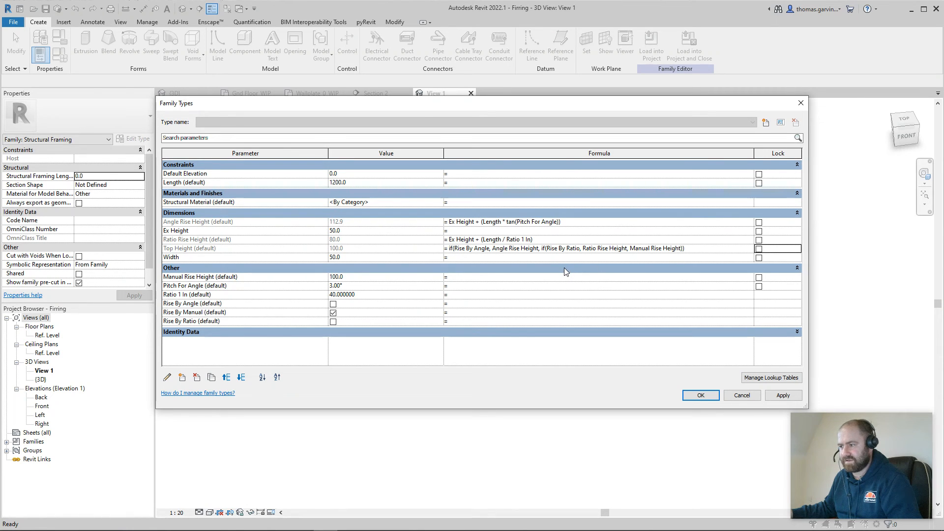
{"action": "left_click", "coordinate": [699, 396]}
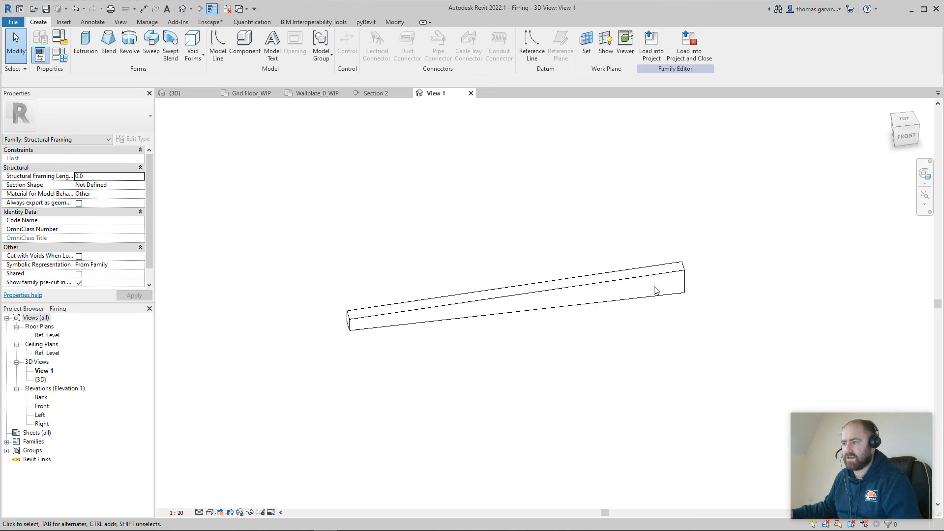
Save the Firring family, load it into the Simple Building project and close it, dismissing the project save reminder.
{"action": "scroll", "coordinate": [593, 315], "scroll_direction": "down", "scroll_amount": 1}
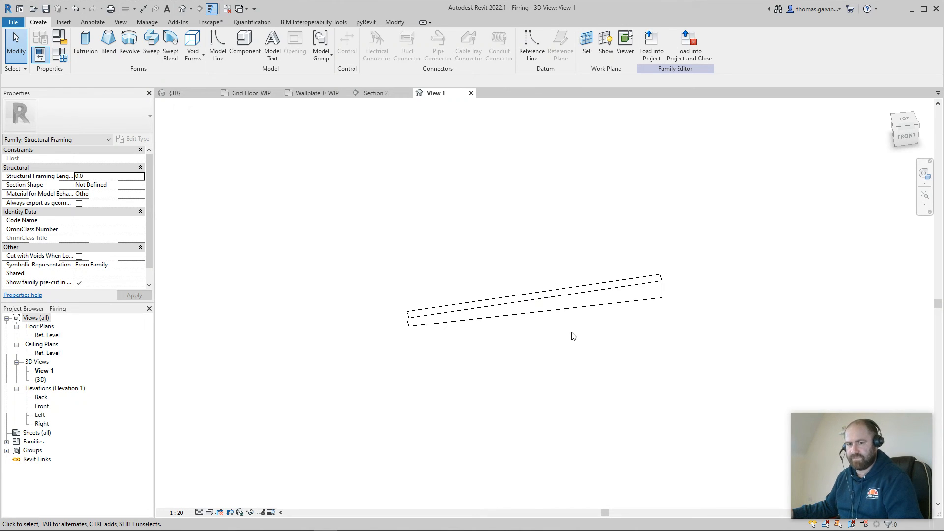
{"action": "left_click", "coordinate": [694, 49]}
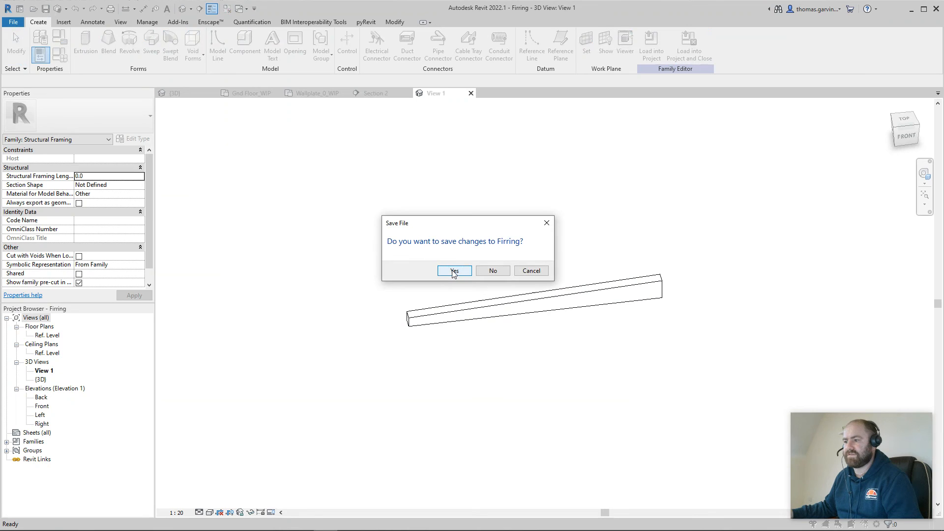
{"action": "left_click", "coordinate": [453, 272]}
{"action": "left_click", "coordinate": [454, 276]}
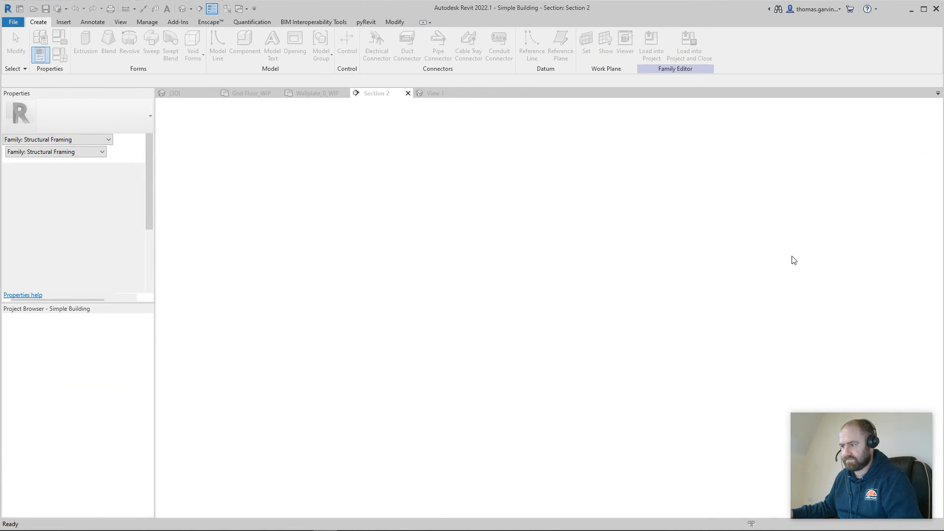
{"action": "left_click", "coordinate": [486, 267]}
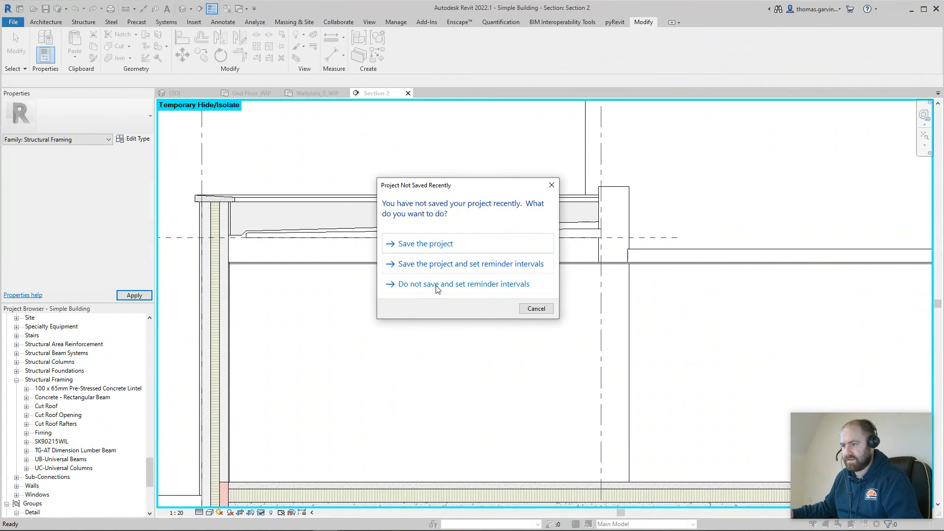
{"action": "left_click", "coordinate": [544, 309]}
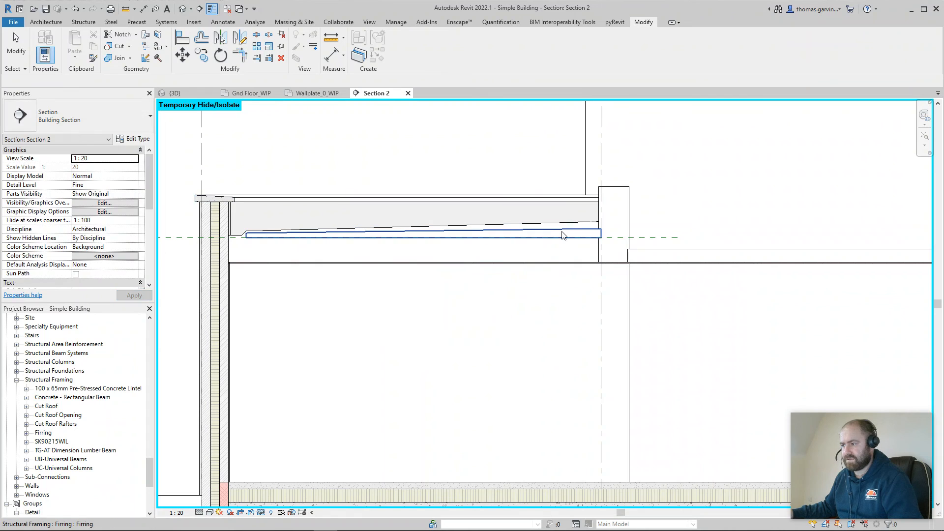
Switch the firring in Section 2 from Rise By Manual to Rise By Ratio and apply the change.
{"action": "left_click", "coordinate": [562, 233]}
{"action": "scroll", "coordinate": [462, 239], "scroll_direction": "up", "scroll_amount": 2}
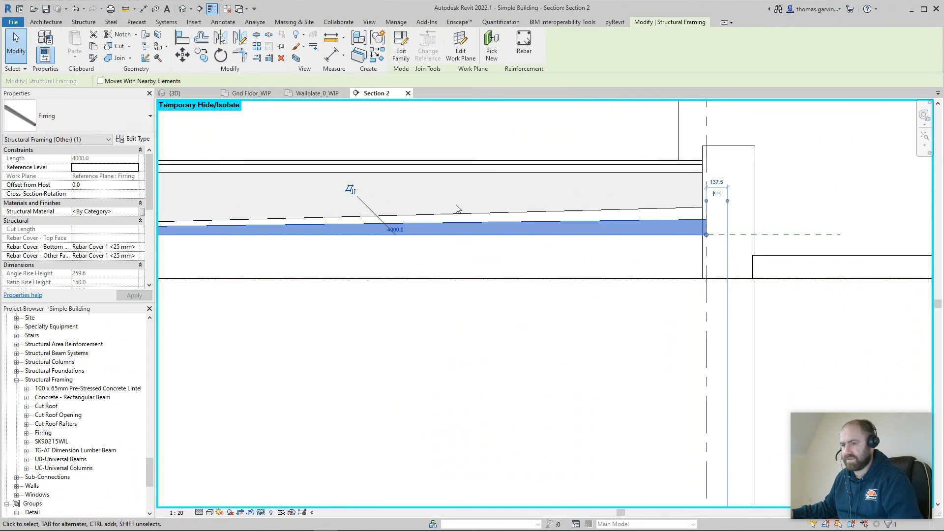
{"action": "middle_click_drag", "start_coordinate": [457, 208], "coordinate": [580, 208]}
{"action": "scroll", "coordinate": [116, 226], "scroll_direction": "down", "scroll_amount": 2}
{"action": "scroll", "coordinate": [115, 236], "scroll_direction": "down", "scroll_amount": 3}
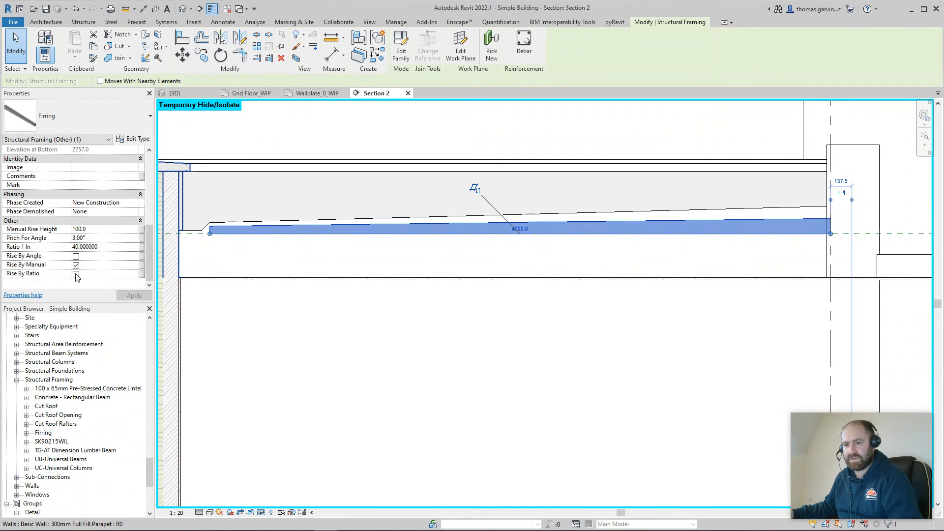
{"action": "left_click", "coordinate": [76, 265]}
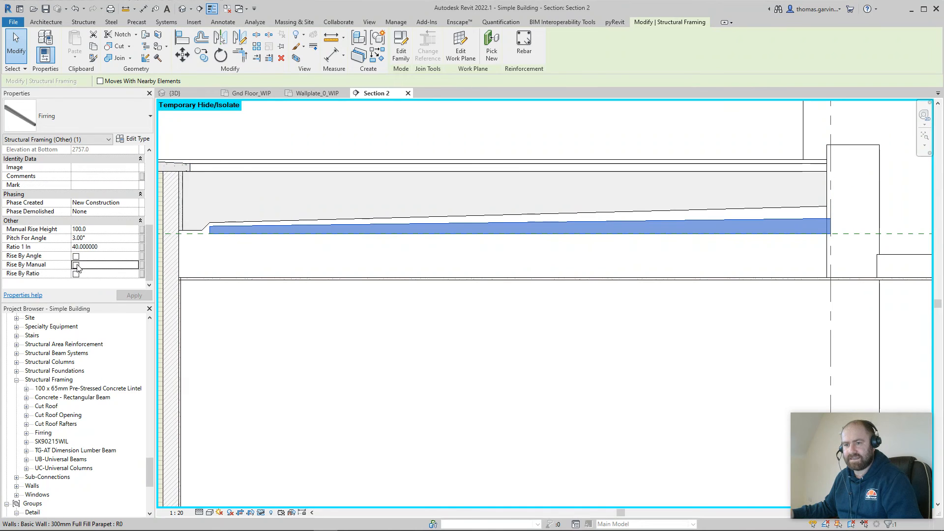
{"action": "left_click", "coordinate": [77, 274]}
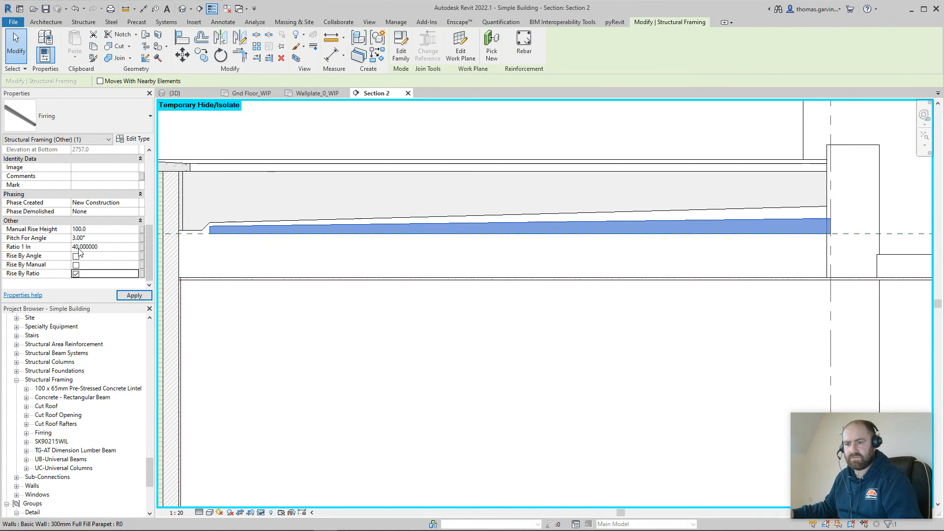
{"action": "left_click", "coordinate": [133, 296]}
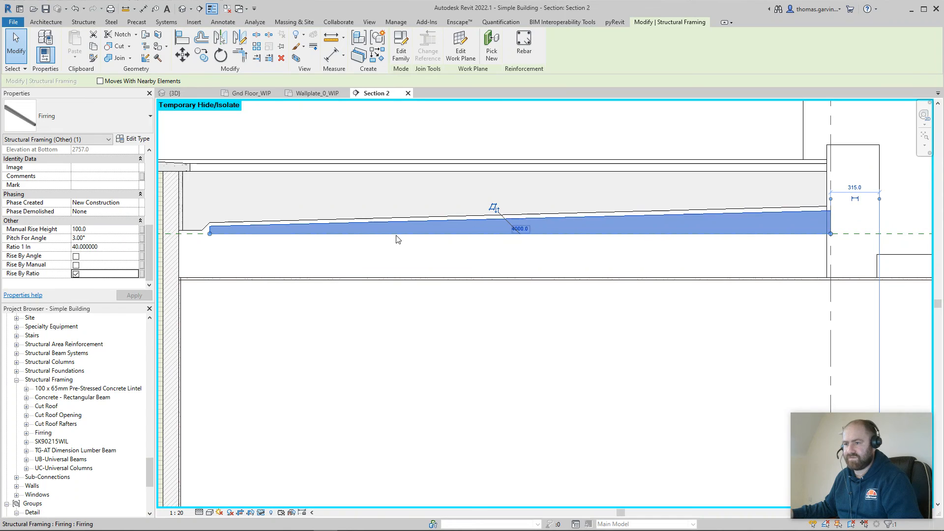
Switch the selected firring from Rise By Ratio to Rise By Angle and apply the change.
{"action": "left_click", "coordinate": [76, 274]}
{"action": "left_click", "coordinate": [76, 256]}
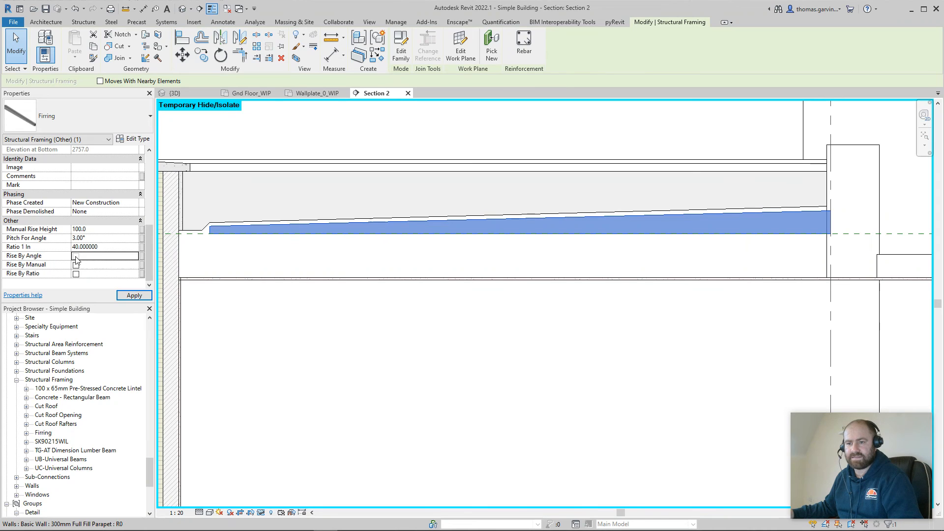
{"action": "left_click", "coordinate": [132, 296]}
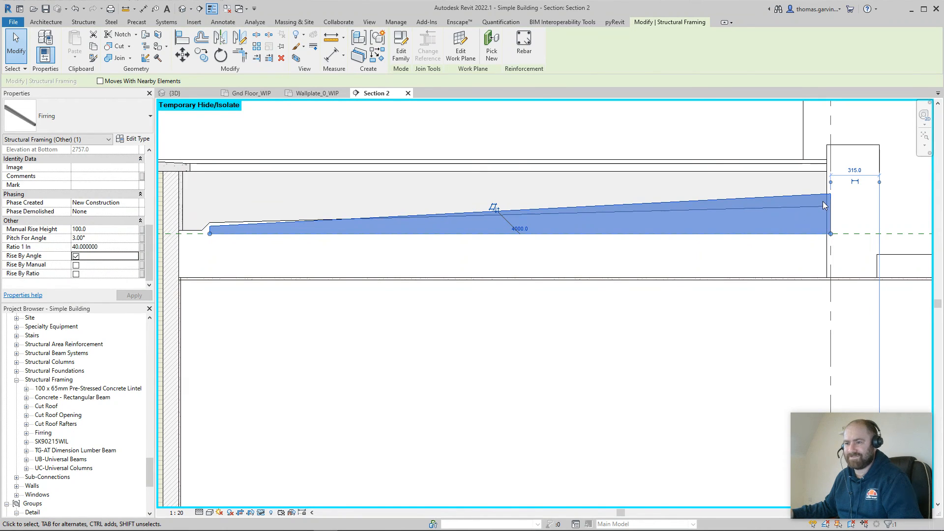
Return the firring from Rise By Angle to Rise By Ratio, apply it and deselect the firring.
{"action": "left_click", "coordinate": [76, 256]}
{"action": "left_click", "coordinate": [76, 274]}
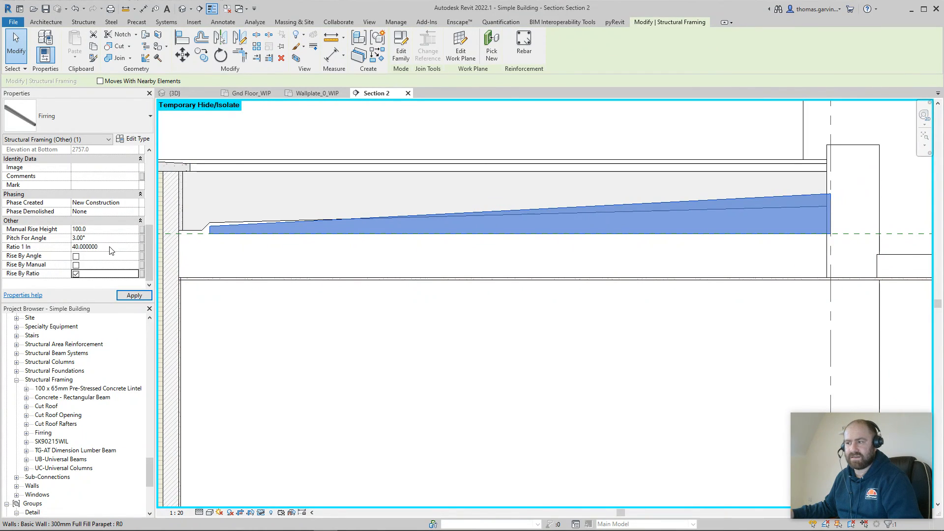
{"action": "left_click", "coordinate": [714, 365]}
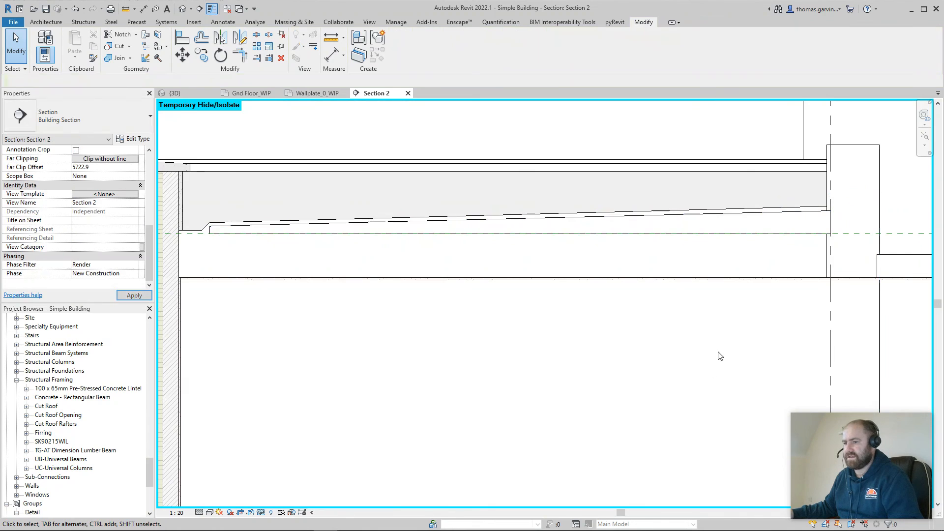
Measure the firring's vertical height at its deeper end in Section 2, and inspect its slope against the roof underside.
{"action": "scroll", "coordinate": [851, 225], "scroll_direction": "up", "scroll_amount": 5}
{"action": "middle_click_drag", "start_coordinate": [822, 223], "coordinate": [641, 228]}
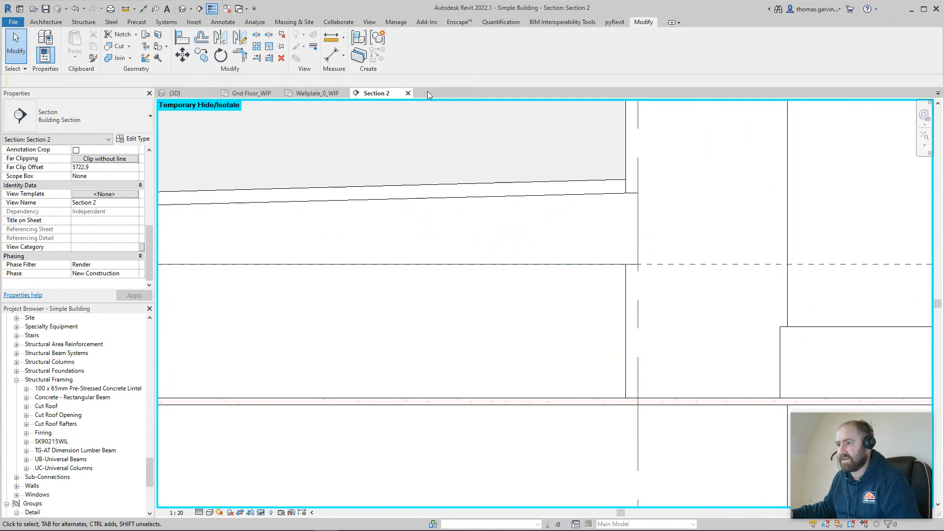
{"action": "left_click", "coordinate": [337, 40]}
{"action": "left_click", "coordinate": [639, 193]}
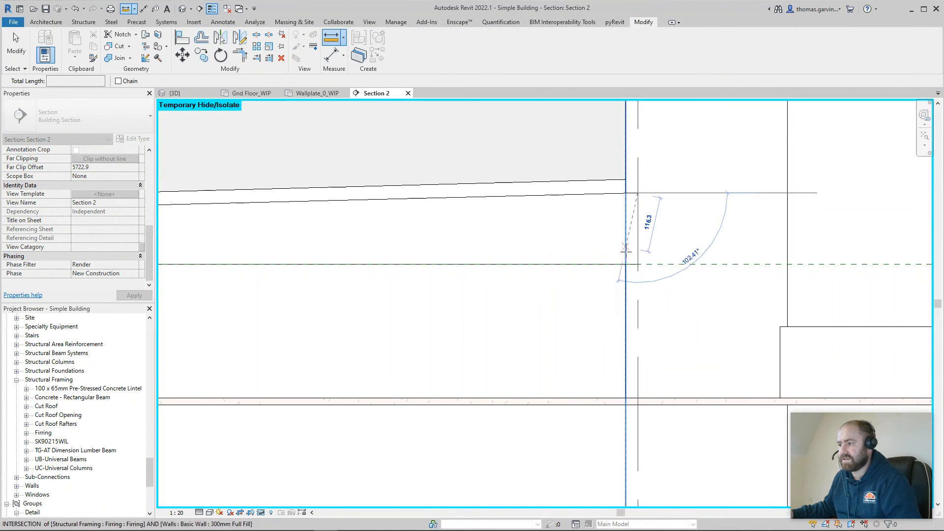
{"action": "left_click", "coordinate": [638, 264]}
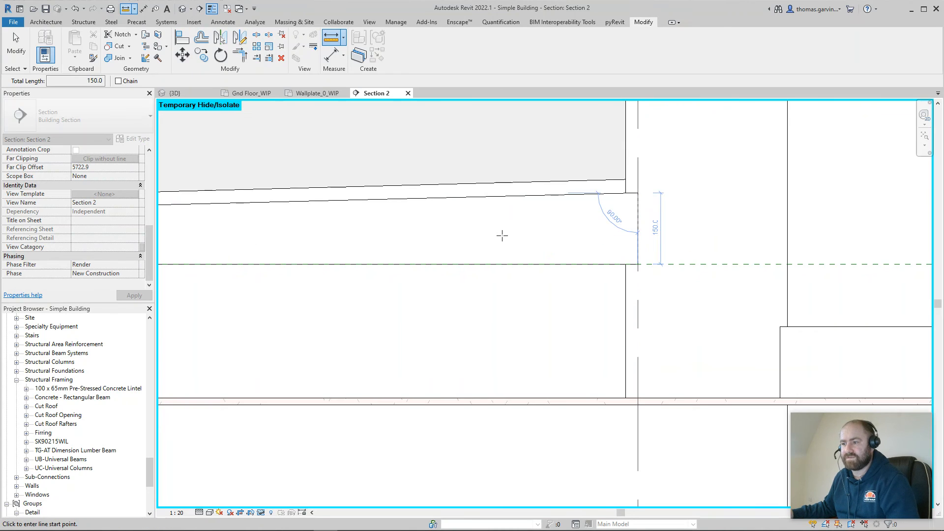
{"action": "scroll", "coordinate": [565, 254], "scroll_direction": "down", "scroll_amount": 4}
{"action": "middle_click_drag", "start_coordinate": [656, 261], "coordinate": [934, 241]}
{"action": "scroll", "coordinate": [934, 241], "scroll_direction": "down", "scroll_amount": 1}
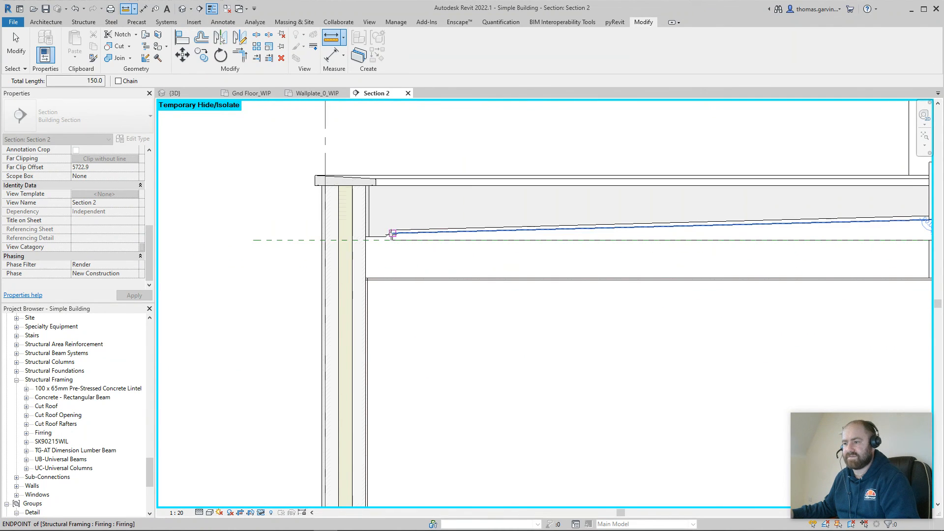
{"action": "middle_click_drag", "start_coordinate": [802, 264], "coordinate": [607, 279]}
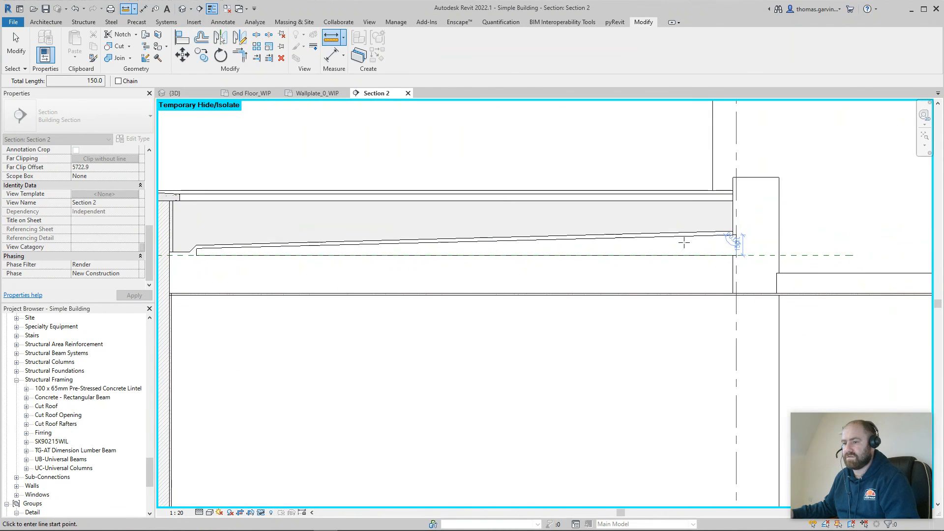
{"action": "key", "text": "Escape"}
{"action": "key", "text": "Escape"}
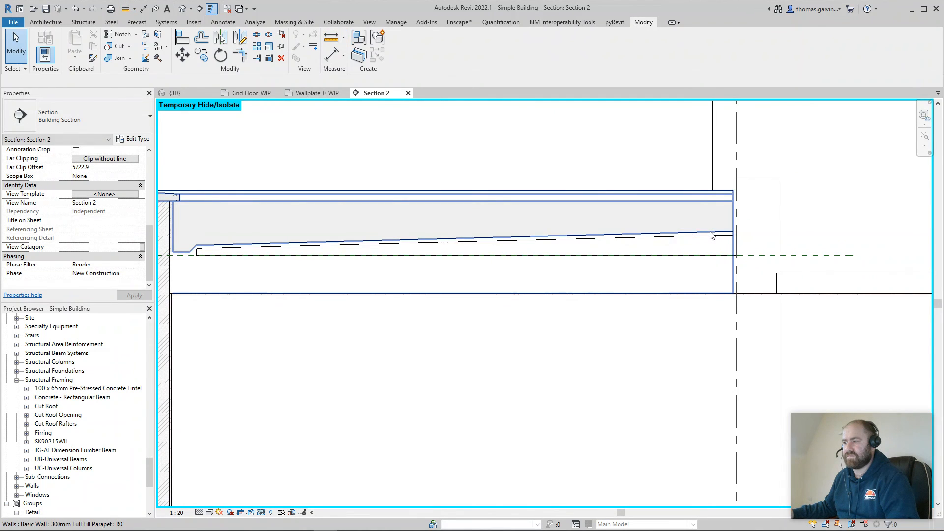
In the Wallplate_0_WIP floor plan, set the GRP flat roof's corner point near grids 6 and B to an elevation of 100.
{"action": "left_click", "coordinate": [311, 94]}
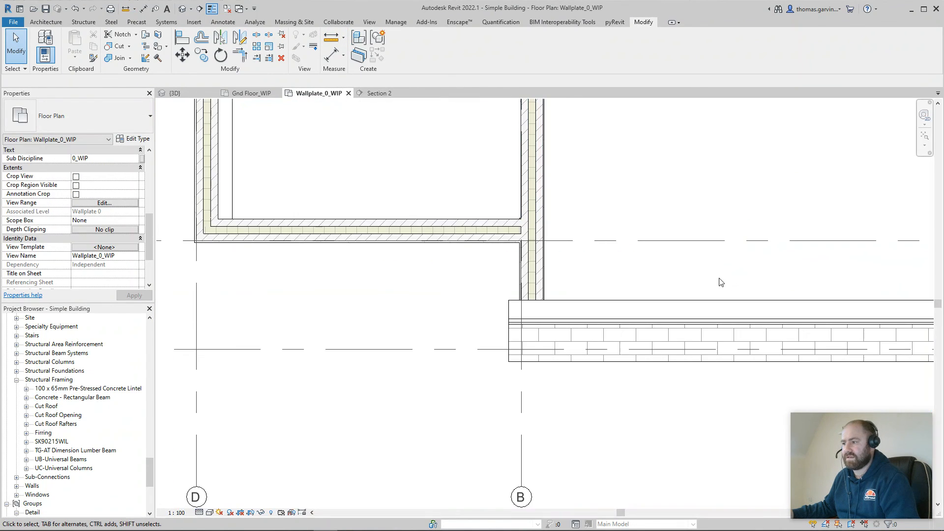
{"action": "scroll", "coordinate": [720, 281], "scroll_direction": "down", "scroll_amount": 3}
{"action": "middle_click_drag", "start_coordinate": [763, 303], "coordinate": [615, 415]}
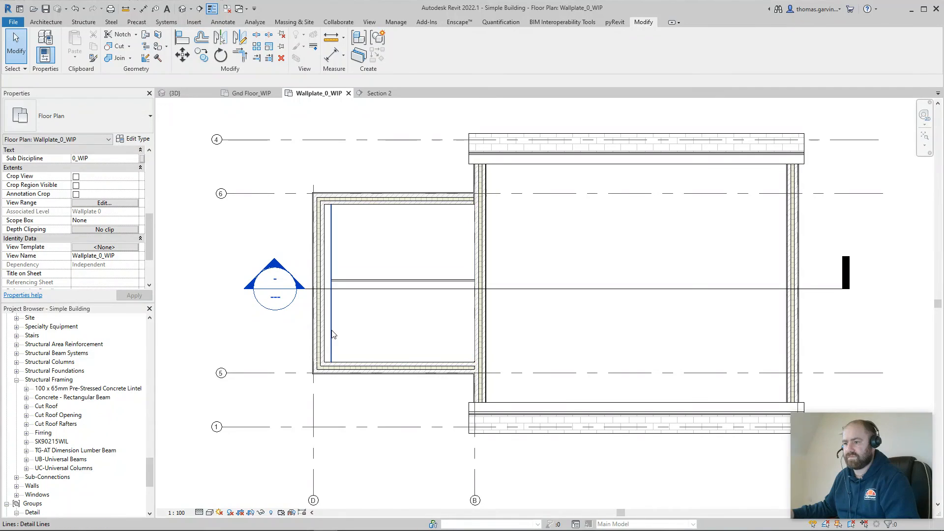
{"action": "left_click", "coordinate": [368, 203]}
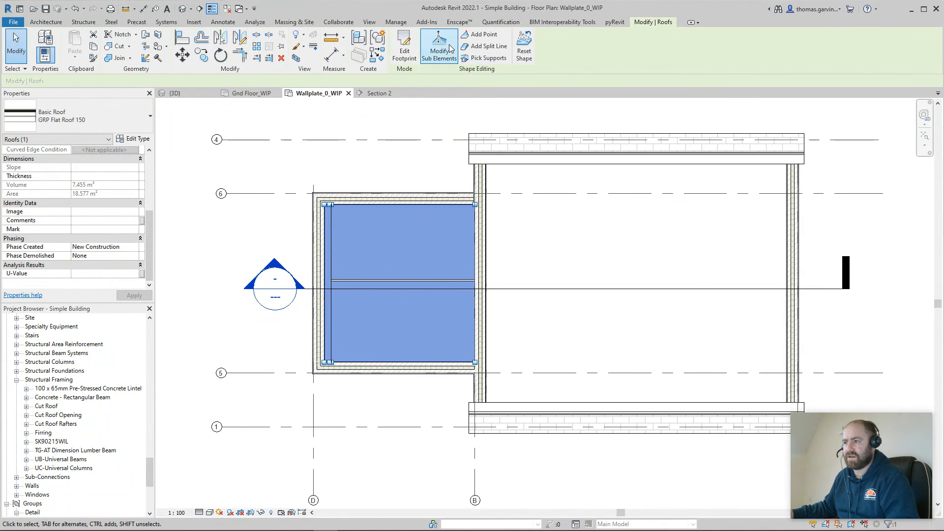
{"action": "left_click", "coordinate": [439, 46]}
{"action": "left_click", "coordinate": [475, 204]}
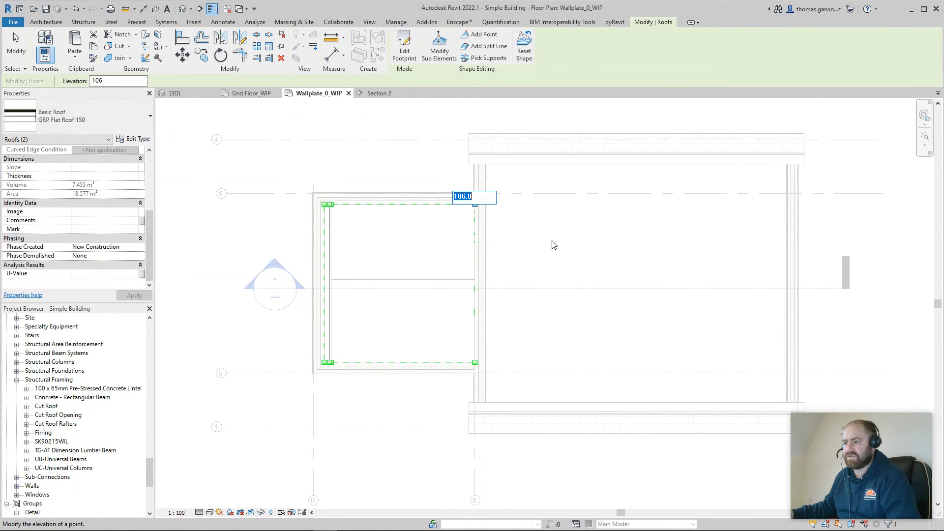
{"action": "type", "text": "100"}
{"action": "key", "text": "Return"}
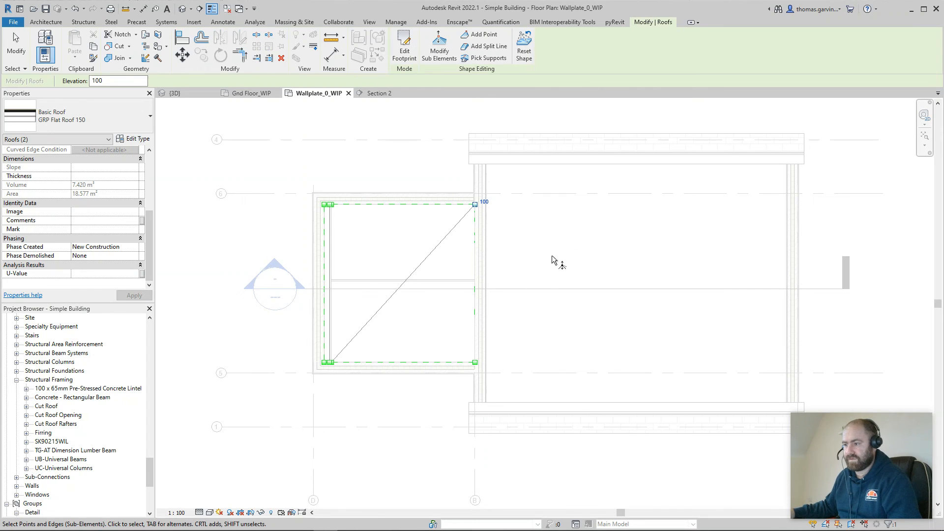
Set the flat roof's corner point near grids 5 and B to an elevation of 100 and finish shape editing.
{"action": "left_click", "coordinate": [476, 363]}
{"action": "type", "text": "1"}
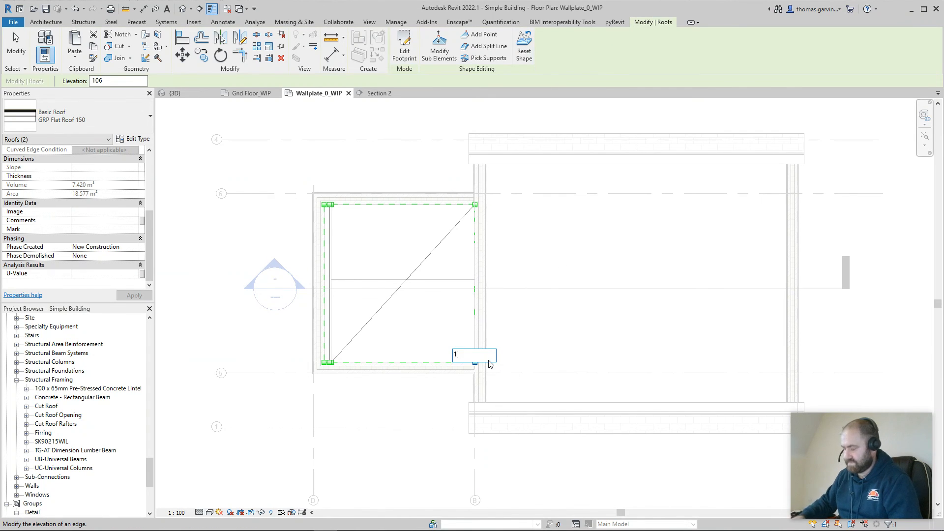
{"action": "type", "text": "00"}
{"action": "key", "text": "Return"}
{"action": "key", "text": "Escape"}
{"action": "key", "text": "Escape"}
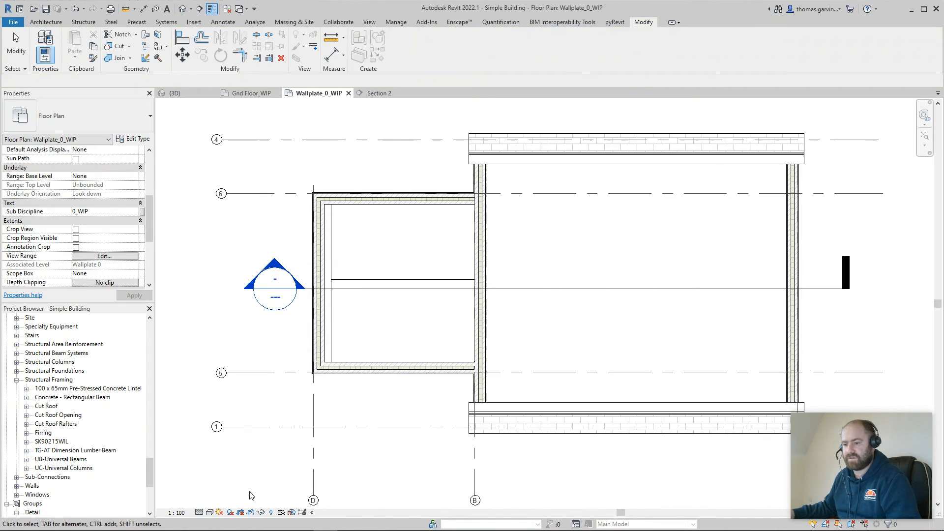
Return to Section 2 and reset its temporary hide/isolate to show all the elements around the firring.
{"action": "key", "text": "ctrl+Tab"}
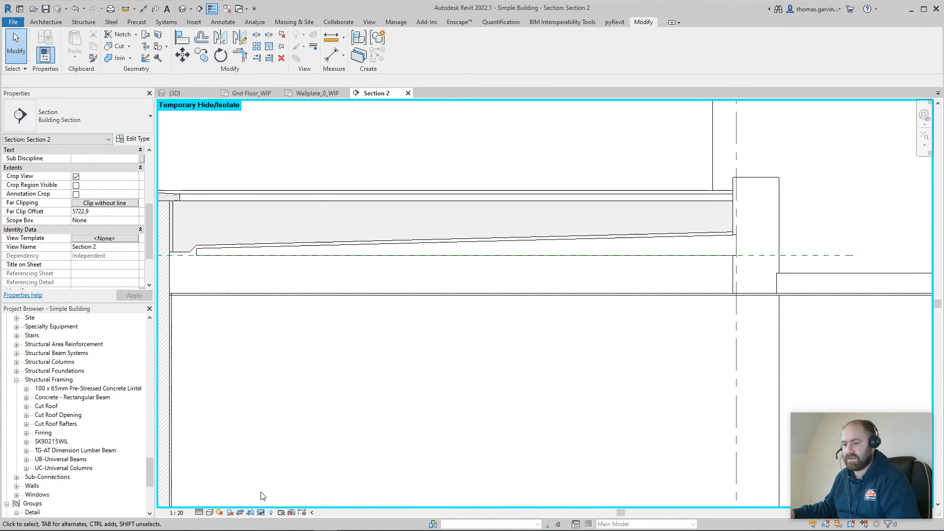
{"action": "left_click", "coordinate": [261, 512]}
{"action": "left_click", "coordinate": [295, 503]}
{"action": "scroll", "coordinate": [713, 245], "scroll_direction": "up", "scroll_amount": 2}
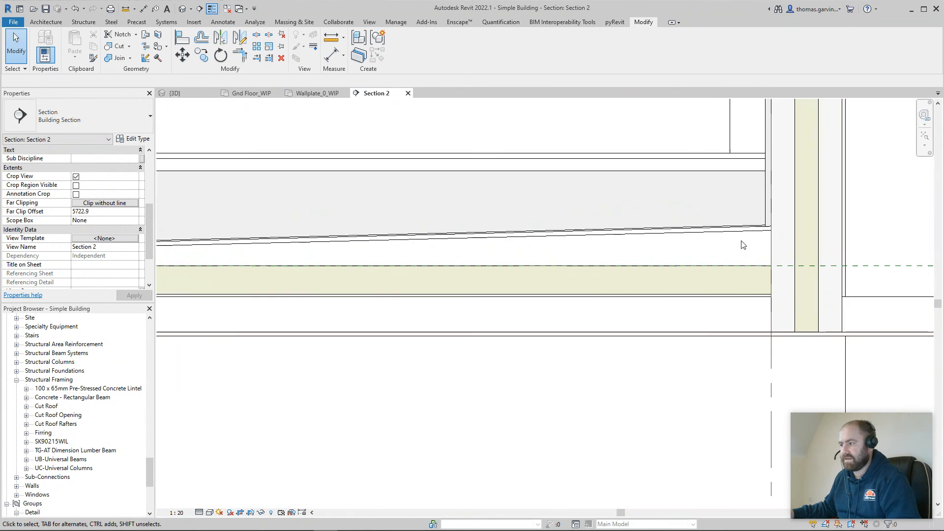
Set Section 2 to the Wireframe visual style and inspect the firring against the flat roof's deck along its full length.
{"action": "left_click", "coordinate": [741, 234]}
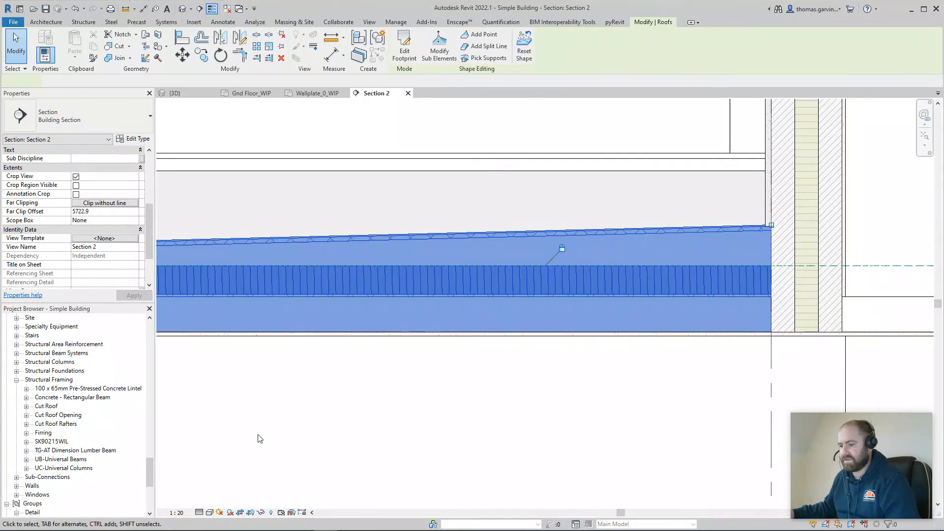
{"action": "left_click", "coordinate": [209, 512]}
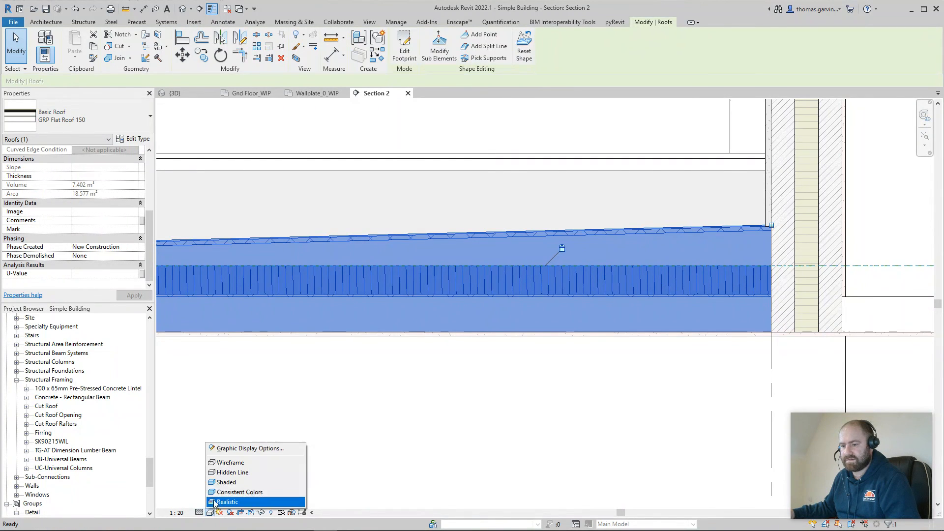
{"action": "left_click", "coordinate": [237, 464]}
{"action": "key", "text": "Escape"}
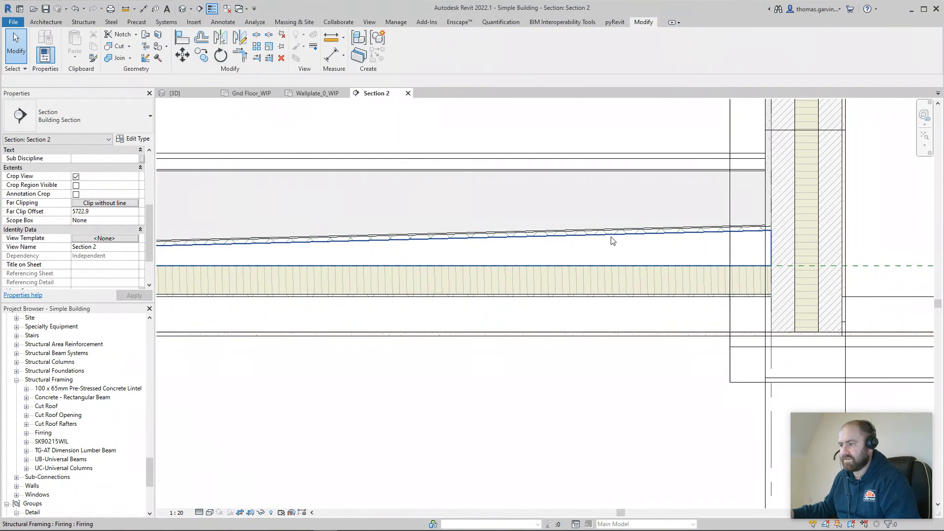
{"action": "left_click", "coordinate": [611, 240]}
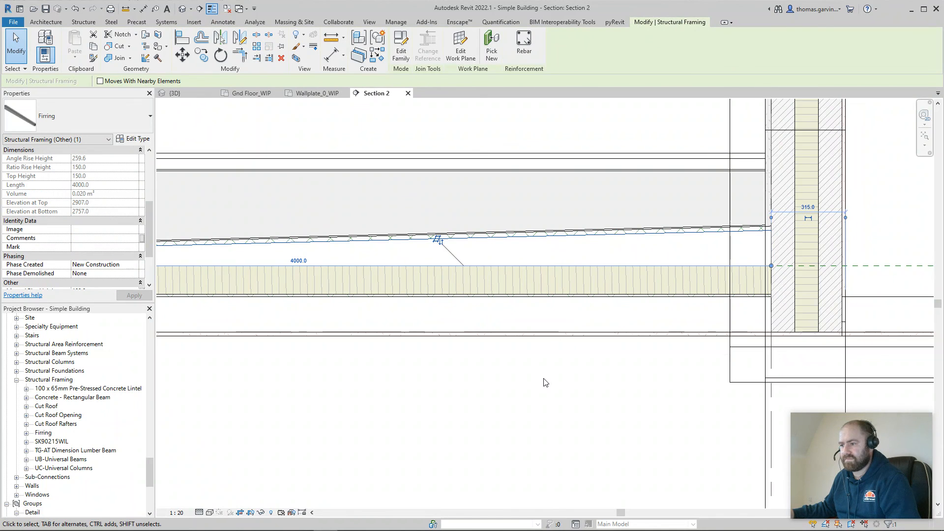
{"action": "middle_click_drag", "start_coordinate": [498, 379], "coordinate": [767, 356]}
{"action": "scroll", "coordinate": [483, 360], "scroll_direction": "down", "scroll_amount": 2}
{"action": "middle_click_drag", "start_coordinate": [398, 374], "coordinate": [598, 351]}
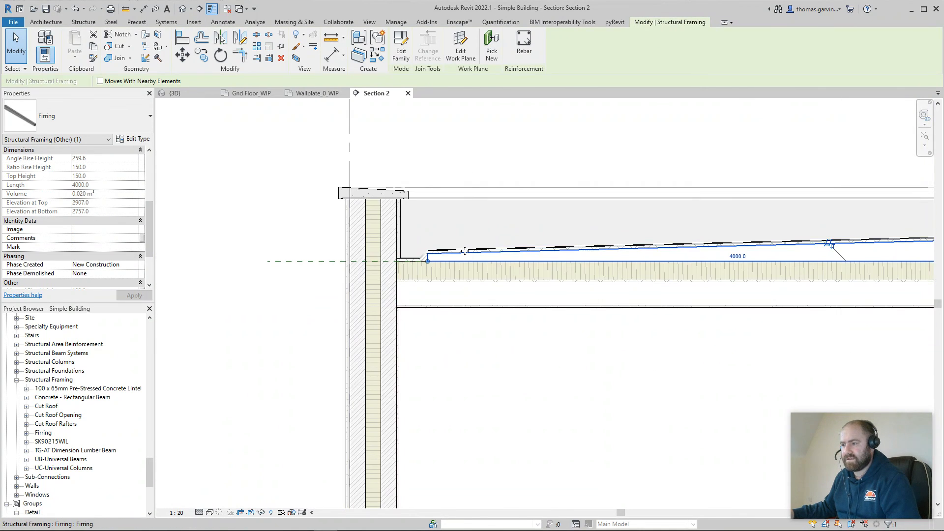
{"action": "middle_click_drag", "start_coordinate": [775, 253], "coordinate": [405, 255]}
{"action": "scroll", "coordinate": [615, 227], "scroll_direction": "up", "scroll_amount": 3}
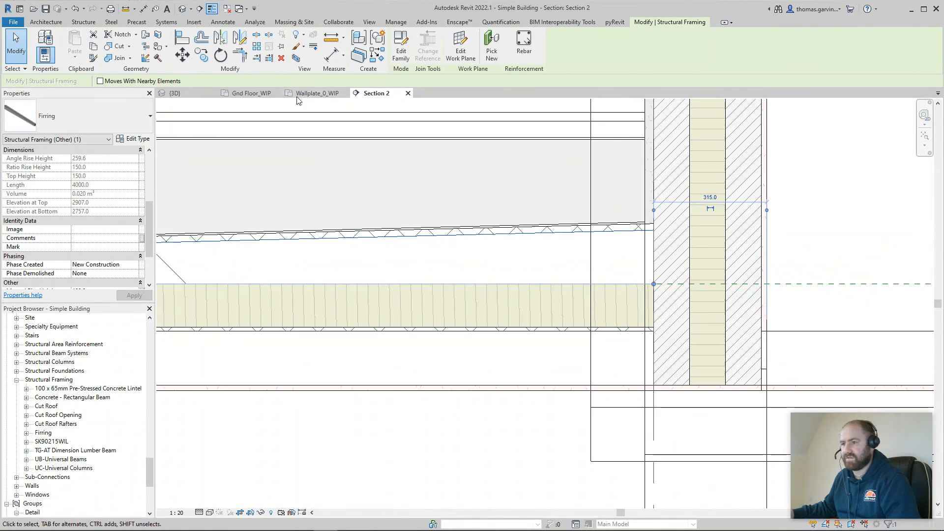
In the Wallplate_0_WIP floor plan, offset five copies of the firring towards grid 6 at 400 mm spacing.
{"action": "left_click", "coordinate": [310, 93]}
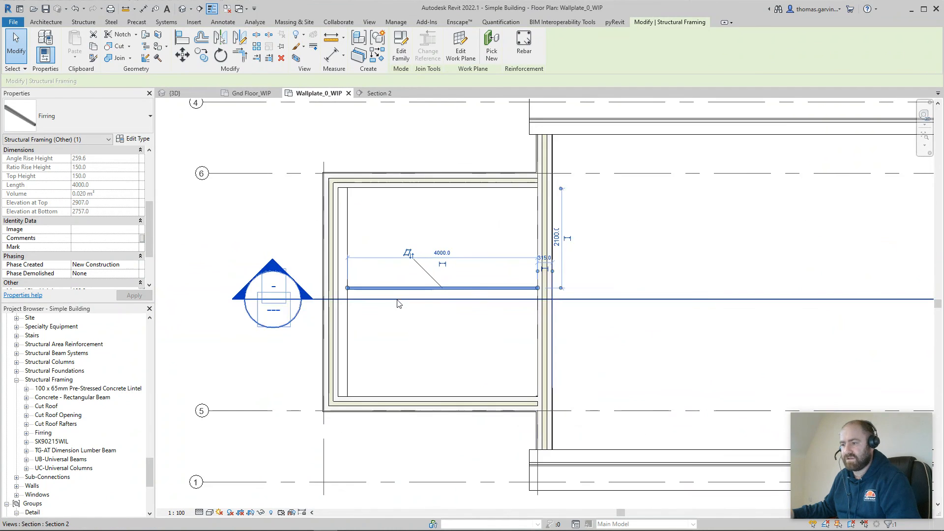
{"action": "scroll", "coordinate": [399, 303], "scroll_direction": "up", "scroll_amount": 1}
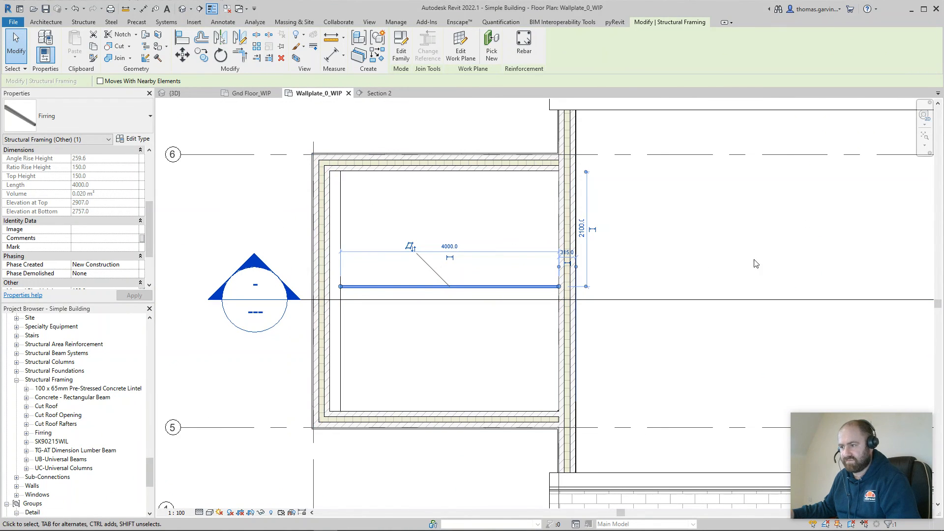
{"action": "left_click", "coordinate": [201, 39]}
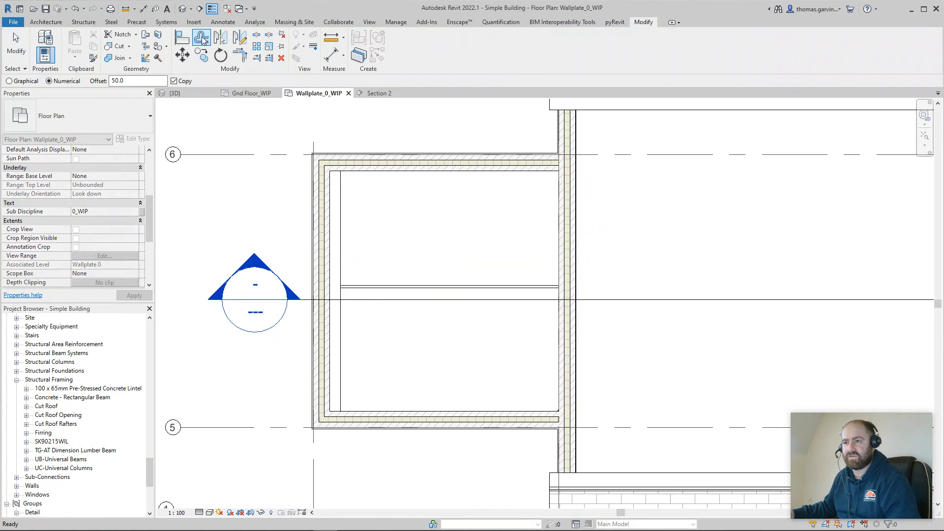
{"action": "double_click", "coordinate": [138, 80]}
{"action": "type", "text": "400"}
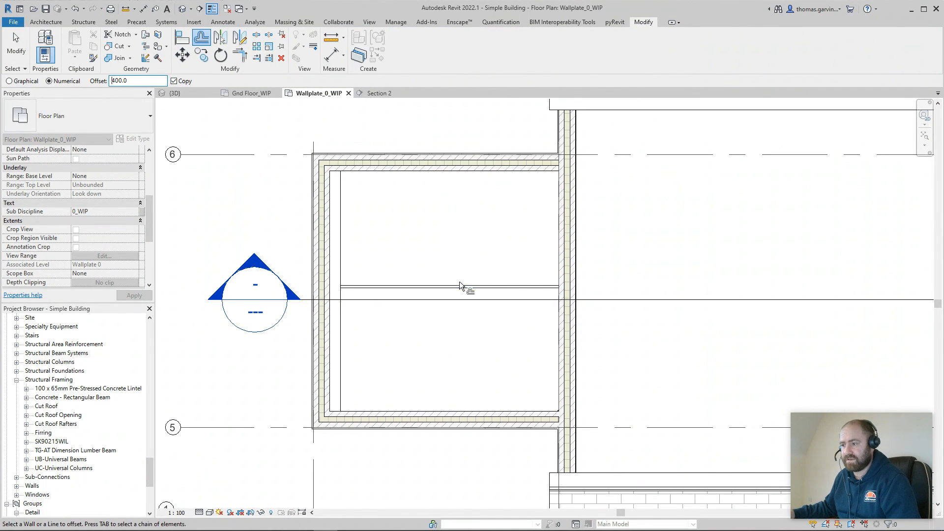
{"action": "left_click", "coordinate": [460, 286]}
{"action": "left_click", "coordinate": [459, 264]}
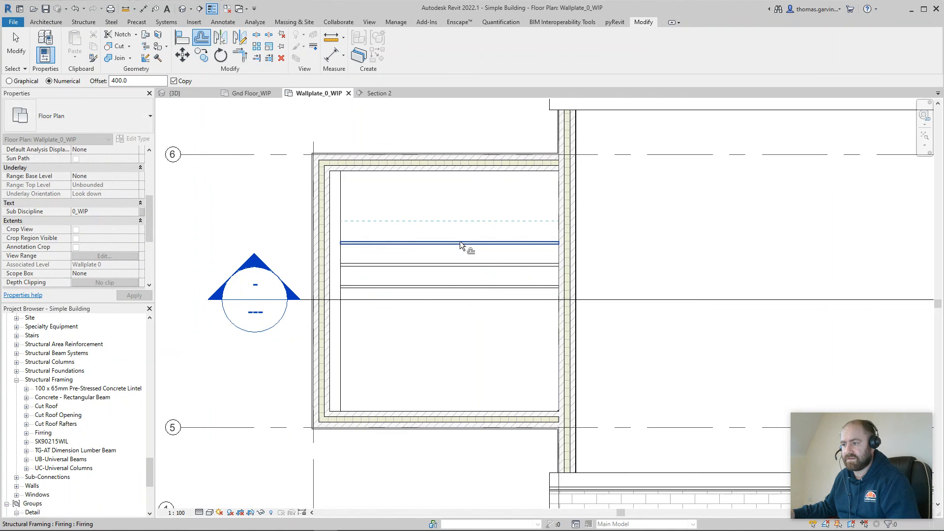
{"action": "left_click", "coordinate": [459, 241]}
{"action": "left_click", "coordinate": [462, 220]}
{"action": "left_click", "coordinate": [464, 199]}
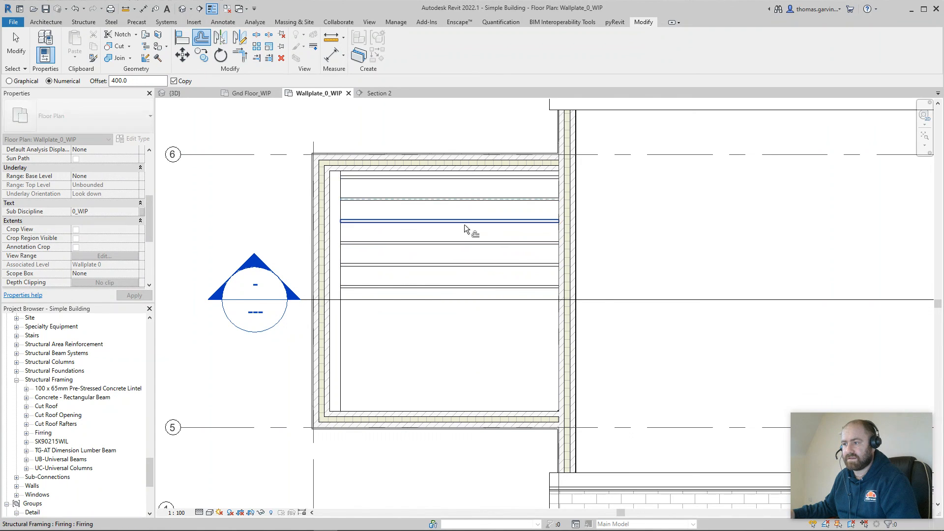
Offset five more copies of the original firring towards grid 5 at the same 400 mm spacing and finish offsetting.
{"action": "left_click", "coordinate": [462, 292]}
{"action": "left_click", "coordinate": [459, 311]}
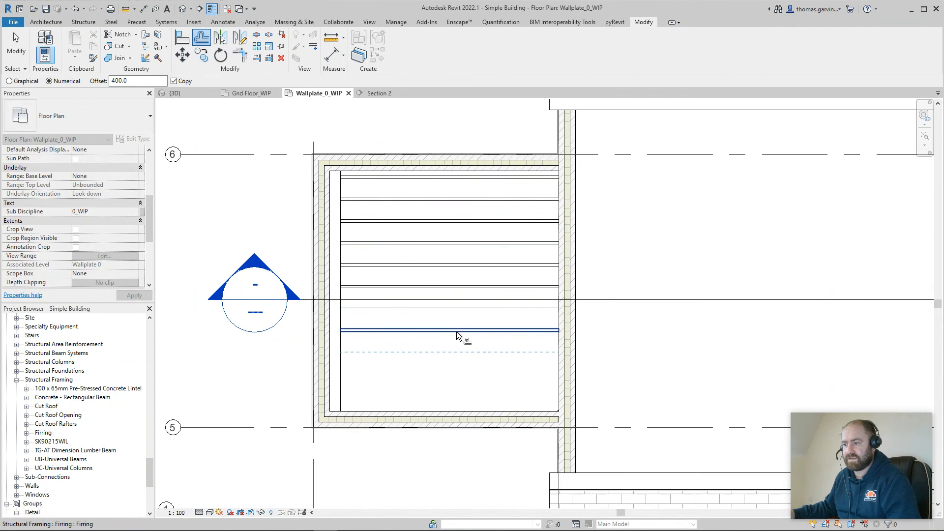
{"action": "left_click", "coordinate": [456, 331]}
{"action": "left_click", "coordinate": [449, 355]}
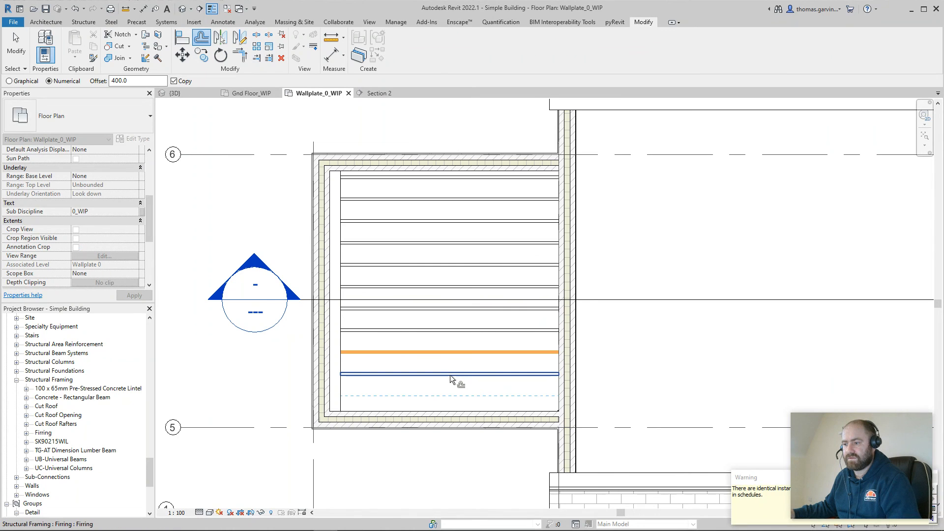
{"action": "left_click", "coordinate": [449, 375]}
{"action": "key", "text": "Escape"}
{"action": "scroll", "coordinate": [699, 357], "scroll_direction": "down", "scroll_amount": 1}
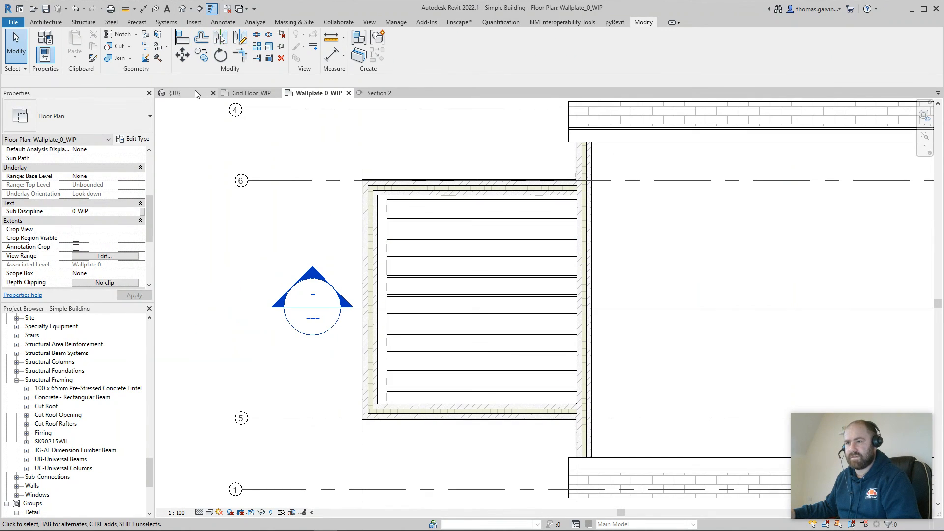
In the 3D view, temporarily hide the GRP flat roof and inspect the row of firrings beneath it from several angles.
{"action": "left_click", "coordinate": [196, 92]}
{"action": "left_click", "coordinate": [454, 270]}
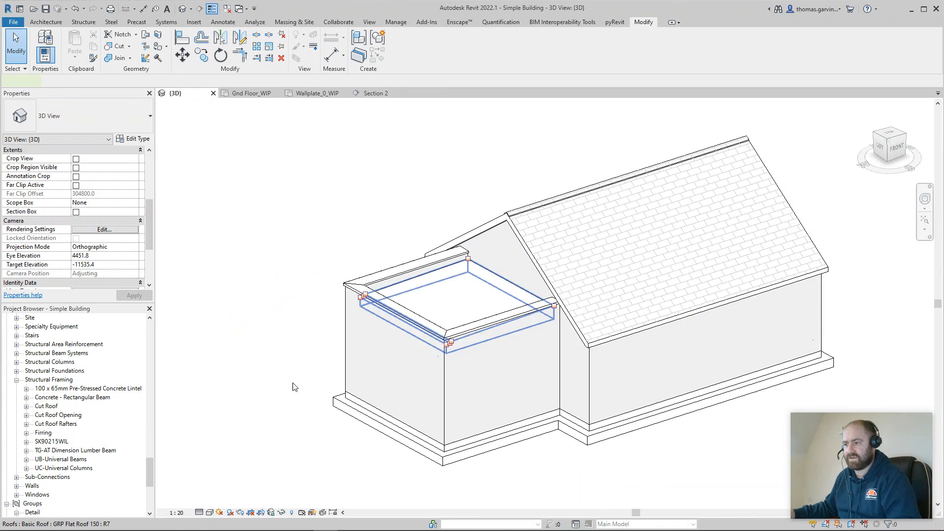
{"action": "left_click", "coordinate": [282, 513]}
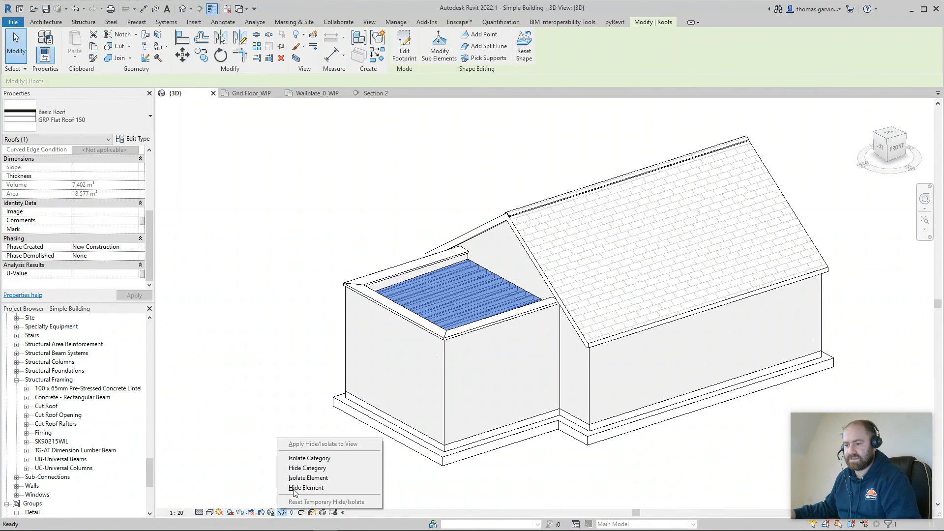
{"action": "left_click", "coordinate": [300, 481]}
{"action": "middle_click_drag", "start_coordinate": [521, 255], "coordinate": [493, 207], "text": "shift"}
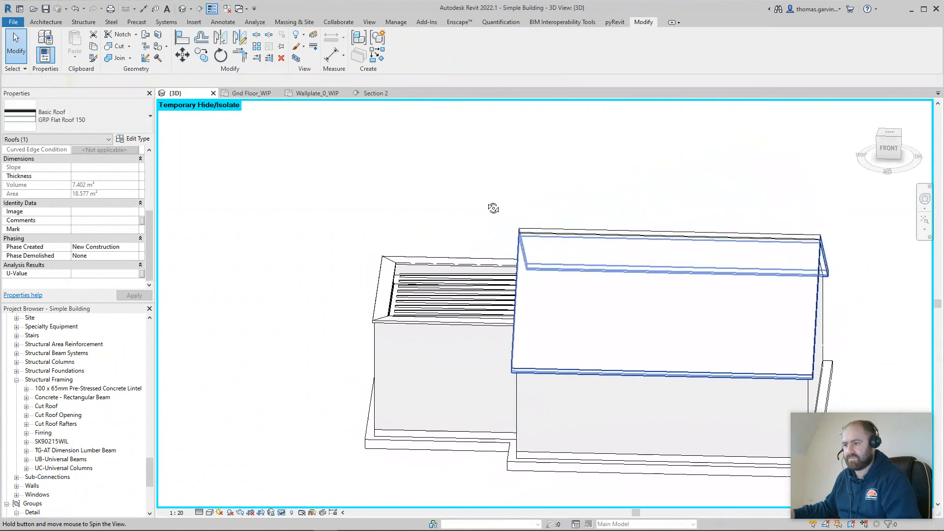
{"action": "scroll", "coordinate": [432, 269], "scroll_direction": "up", "scroll_amount": 5}
{"action": "middle_click_drag", "start_coordinate": [432, 323], "coordinate": [742, 459], "text": "shift"}
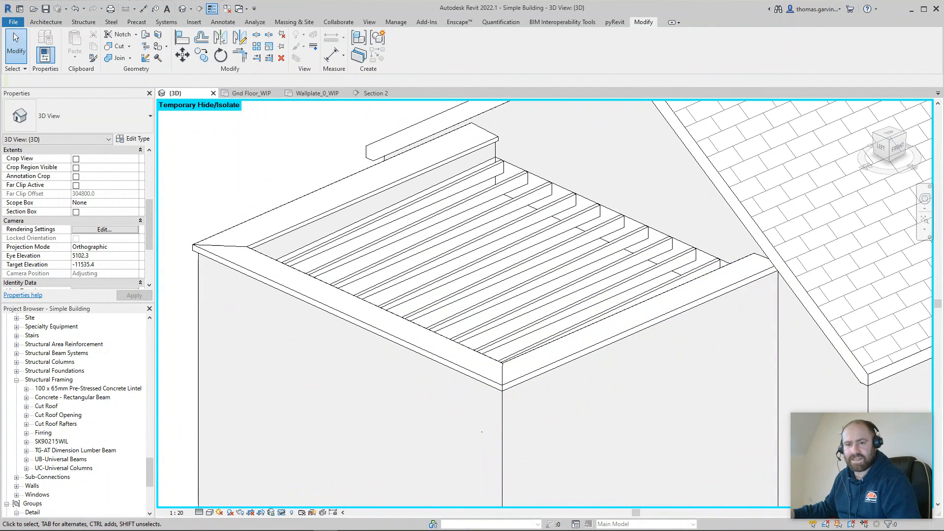